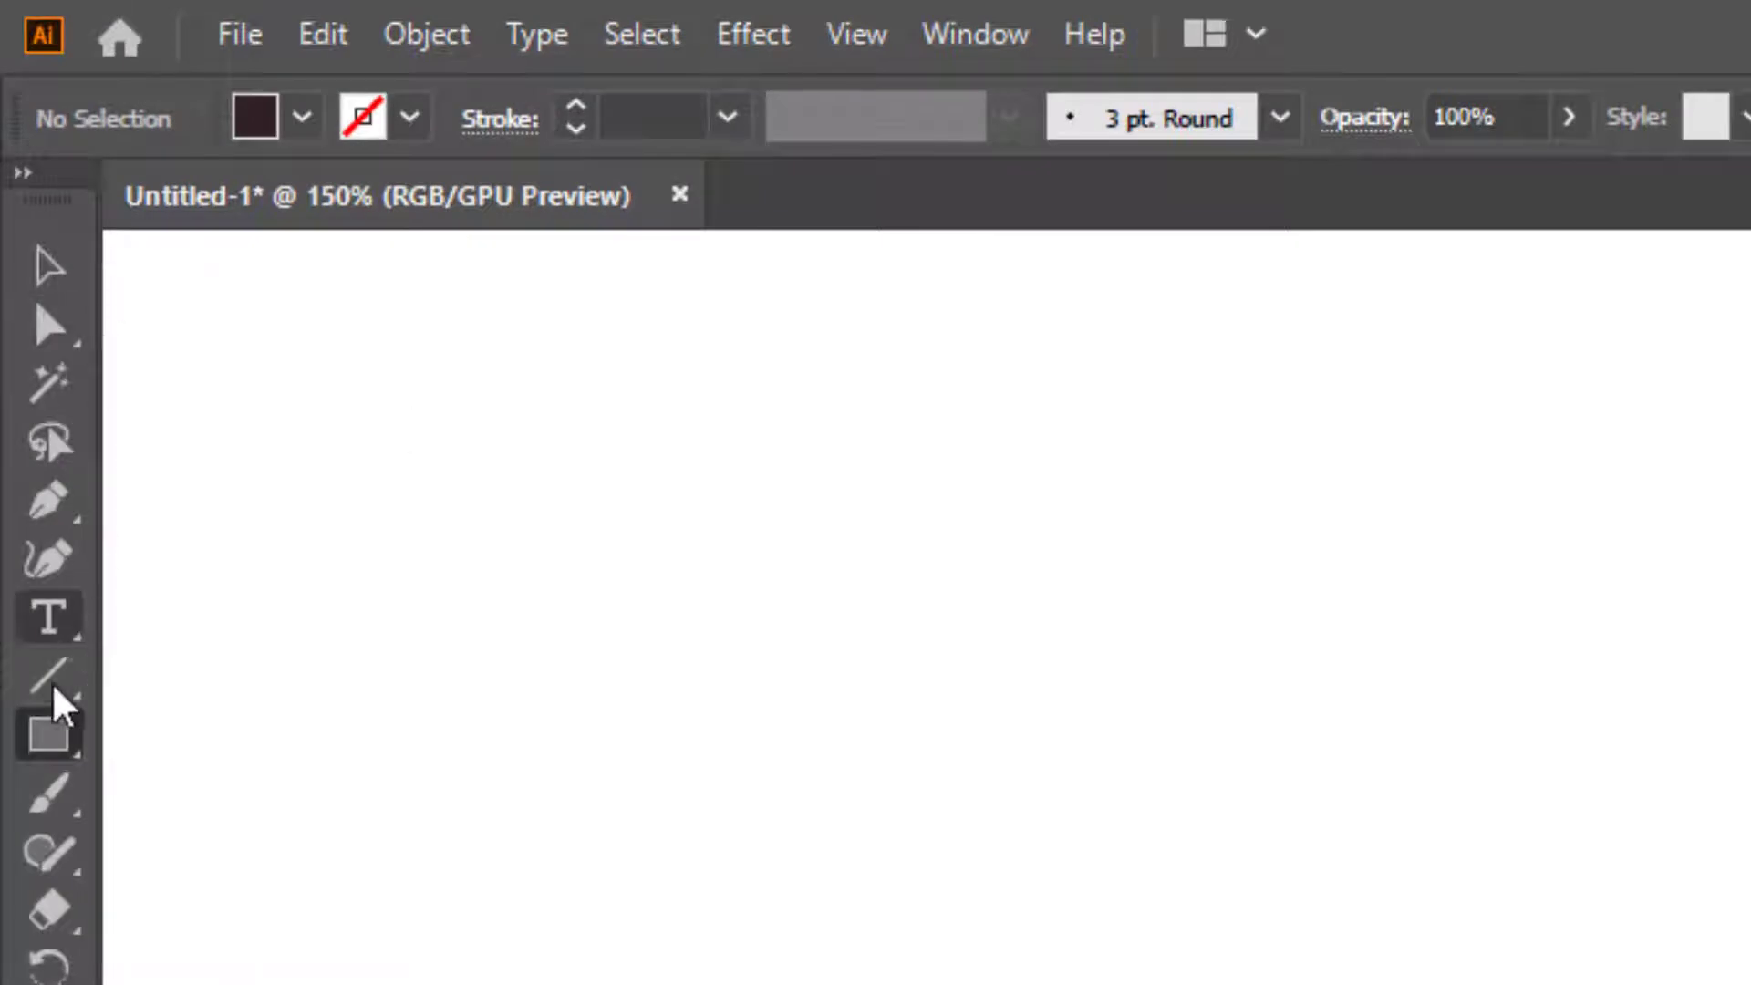
Create a dark 100 × 100 px square with the Rectangle Tool.
left_click(57, 742)
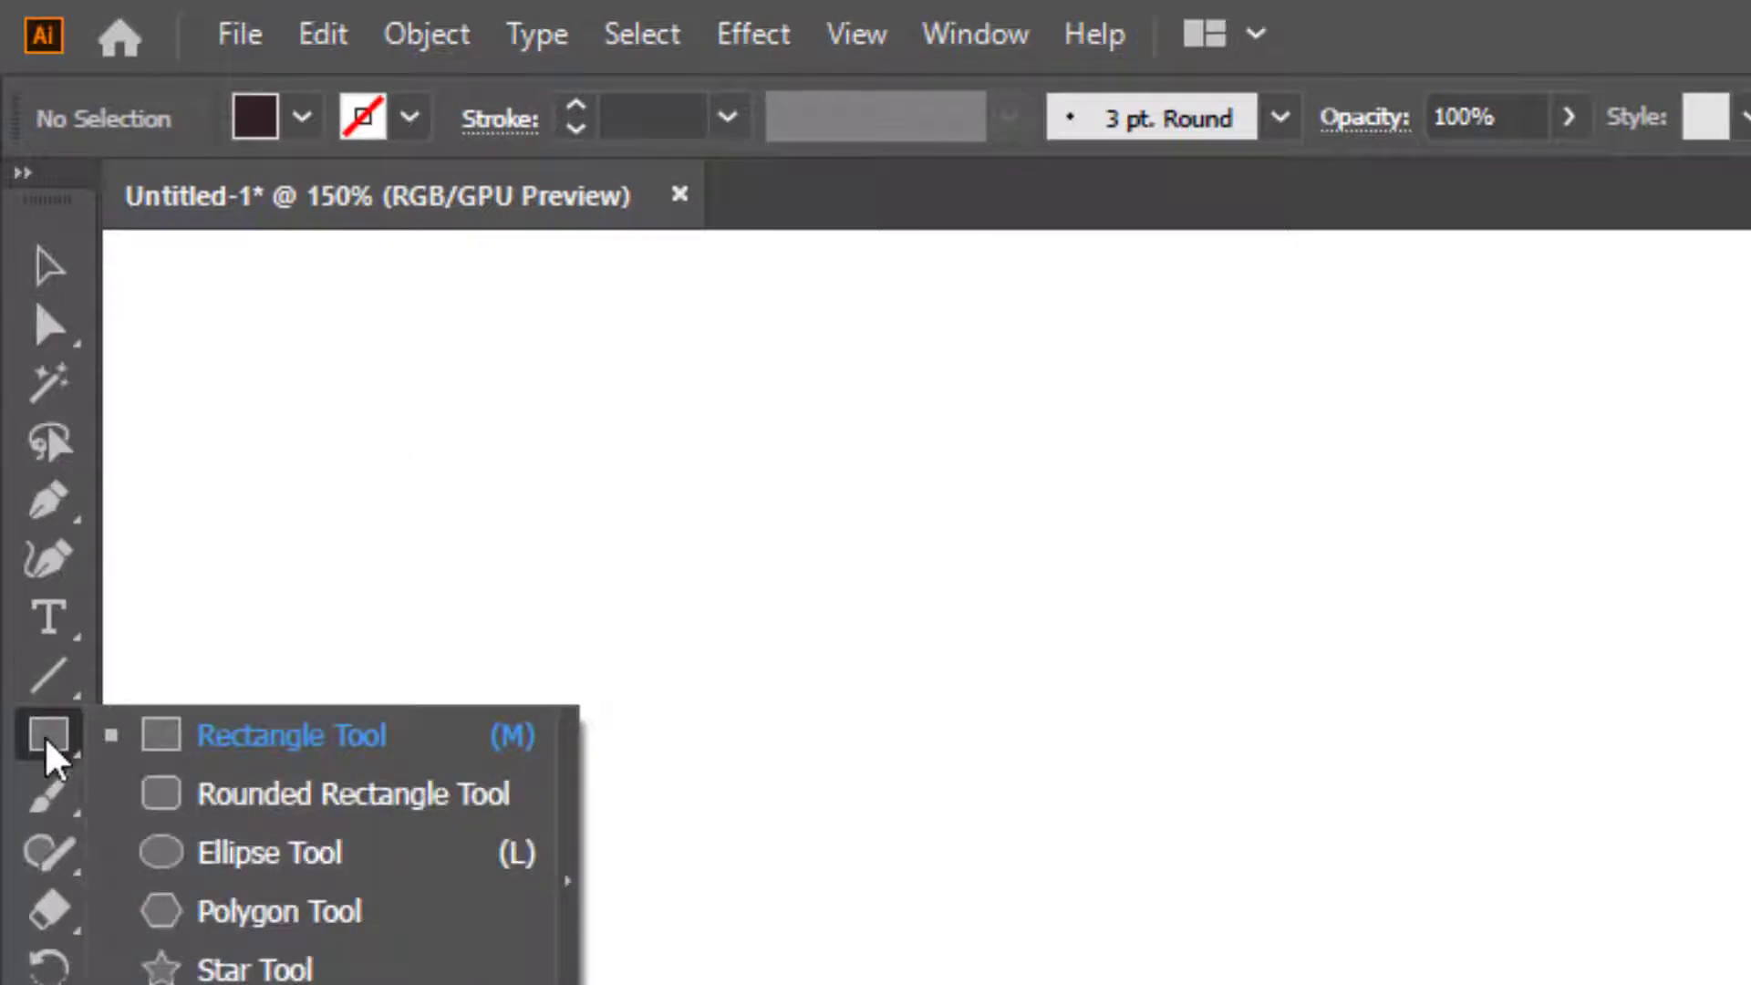
left_click(173, 739)
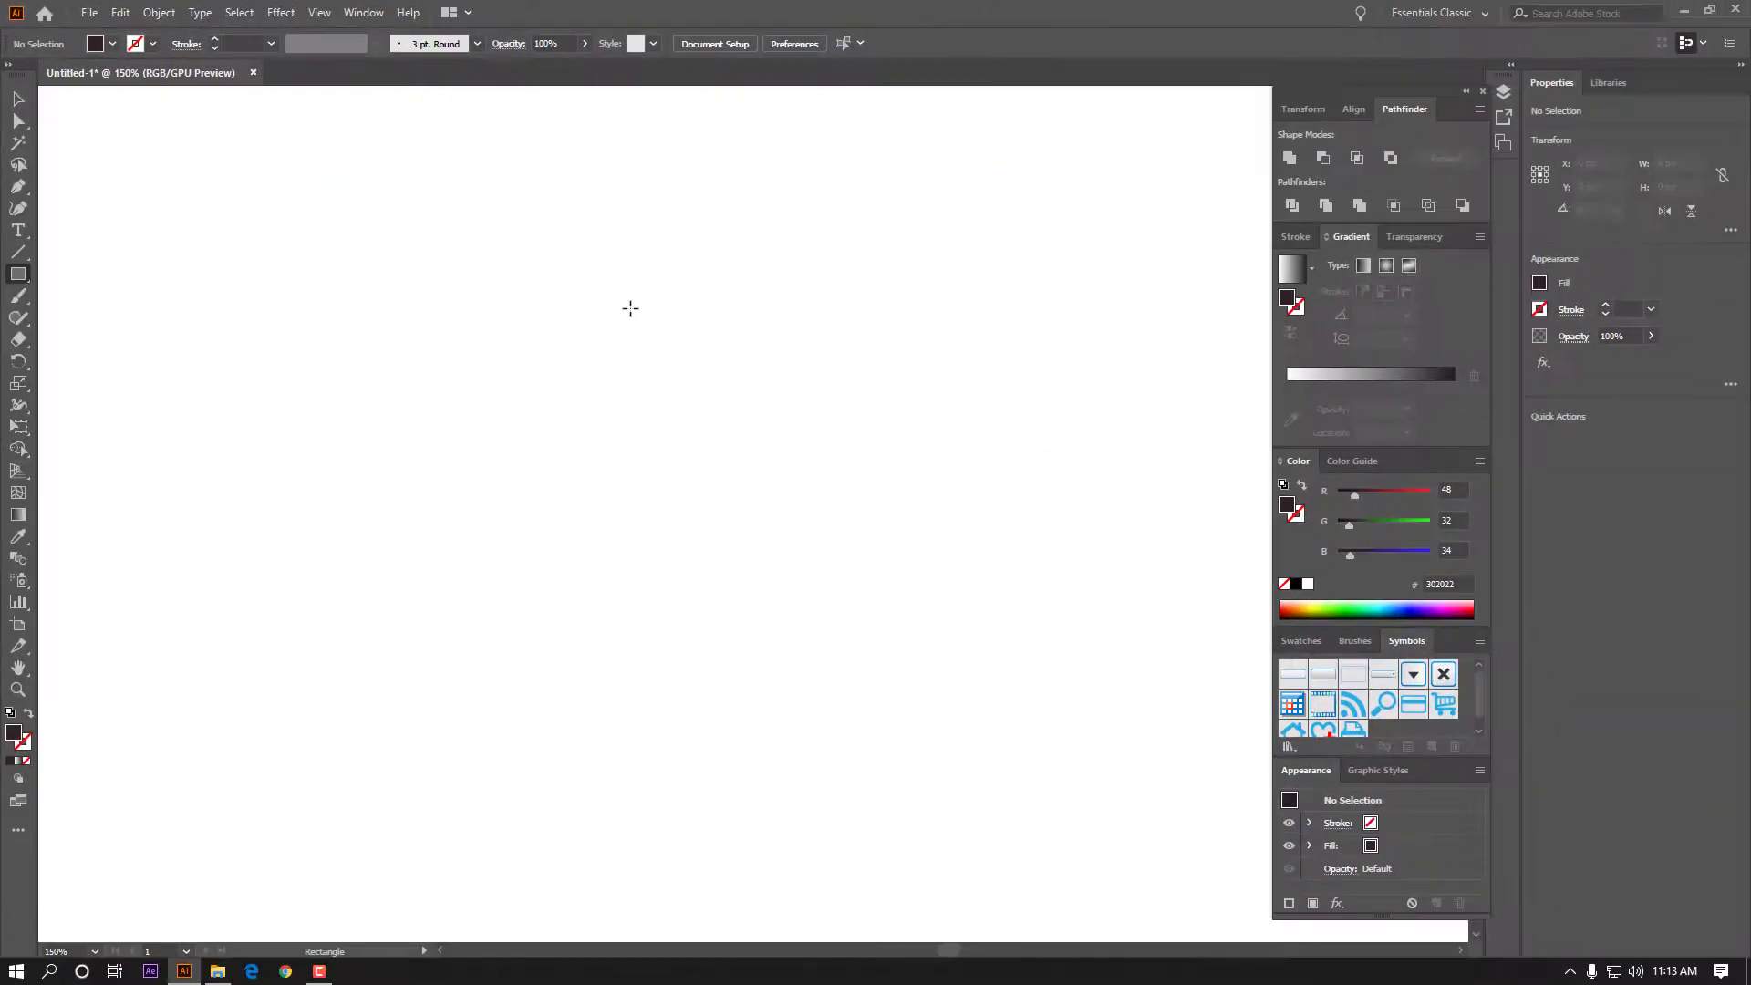
left_click(696, 390)
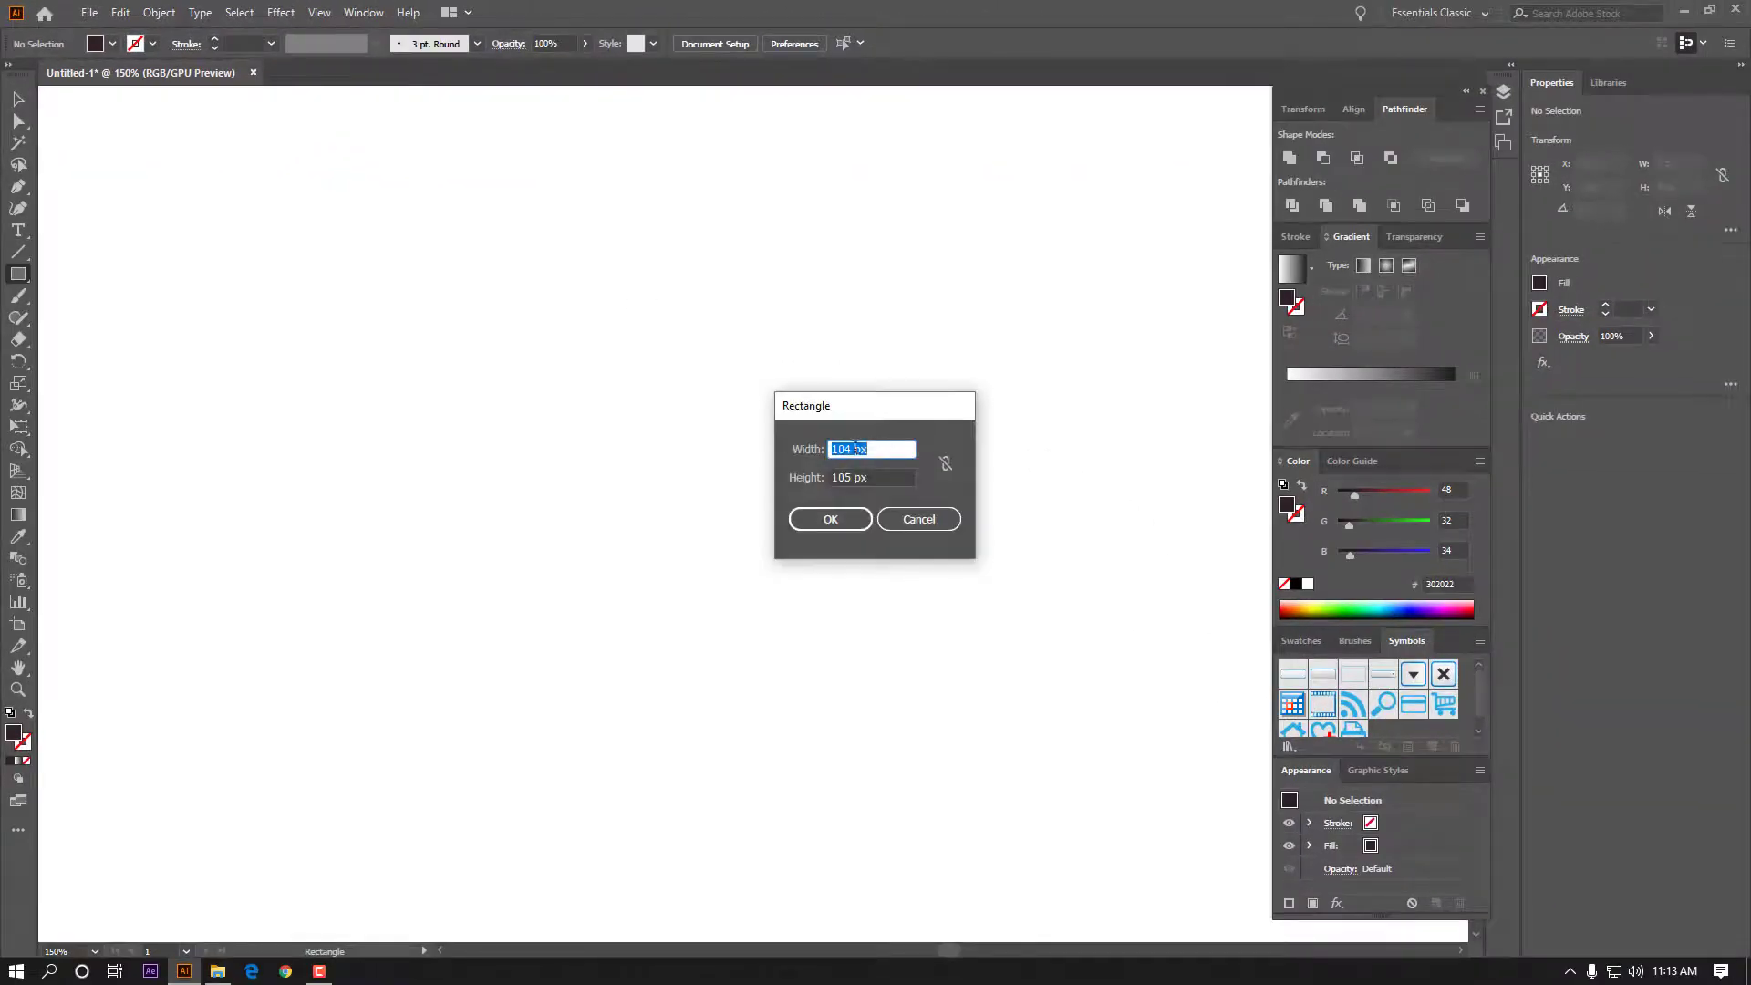
type("100")
key("Tab")
type("100")
left_click(852, 516)
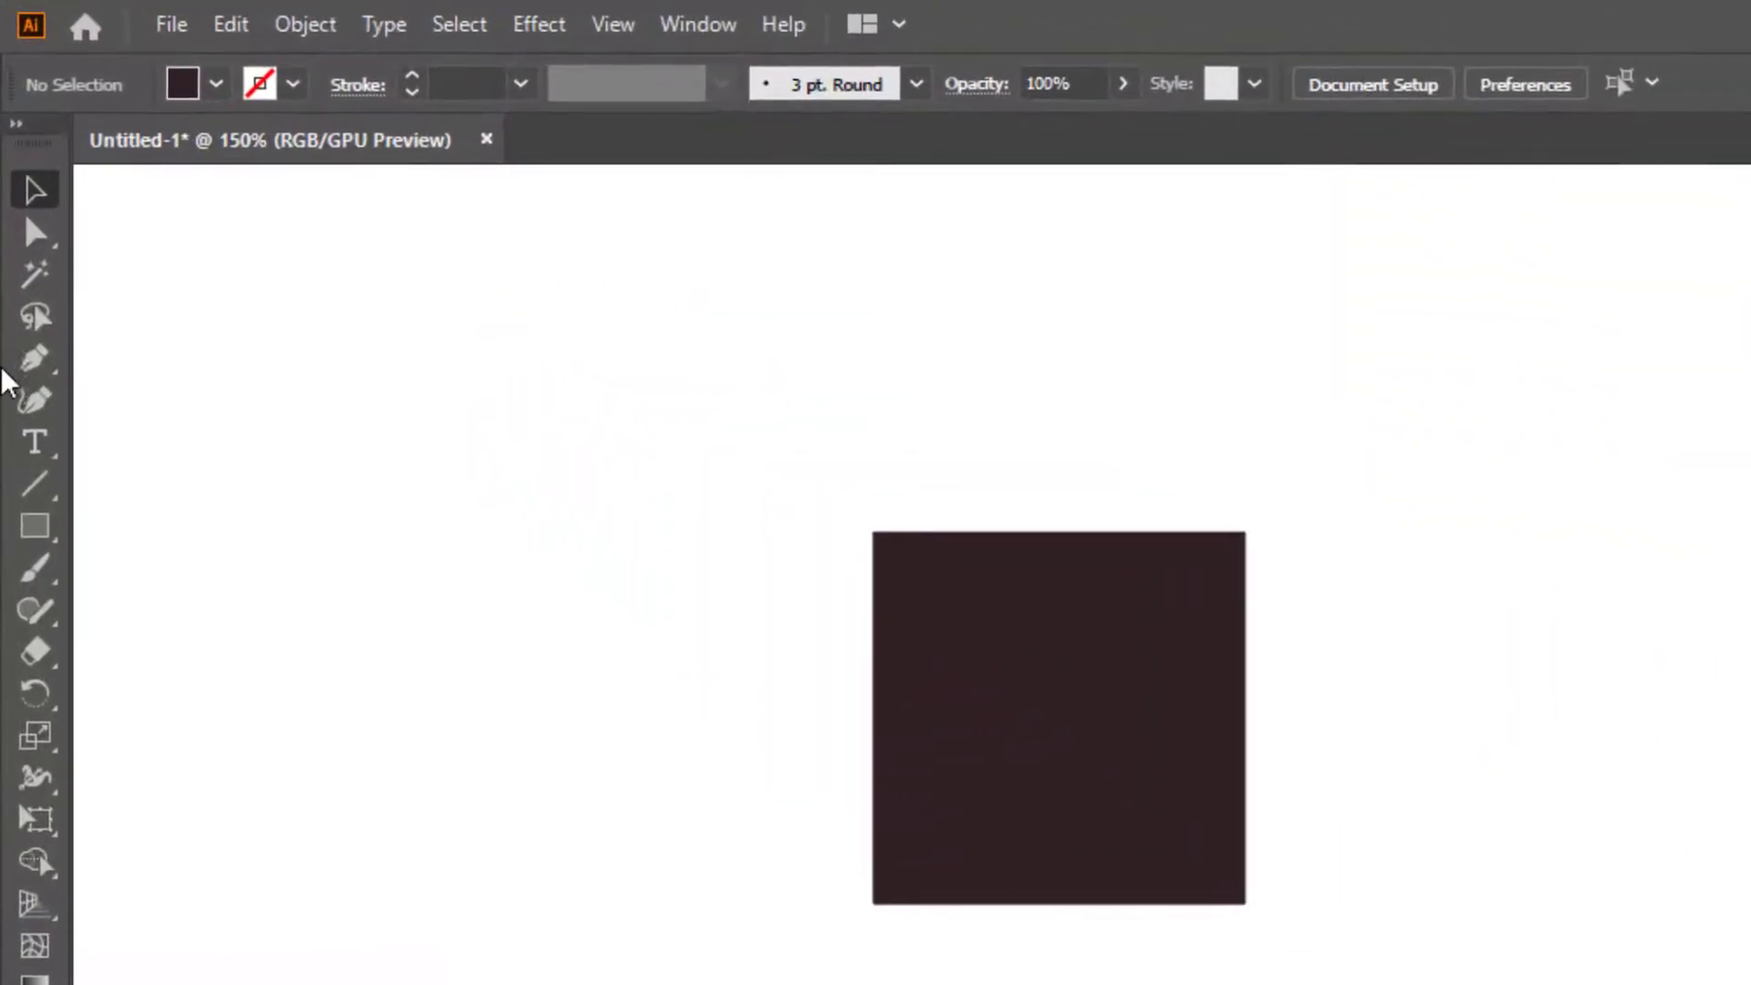
Draw a vertical and a horizontal line crossing through the dark square's centre.
left_click(34, 500)
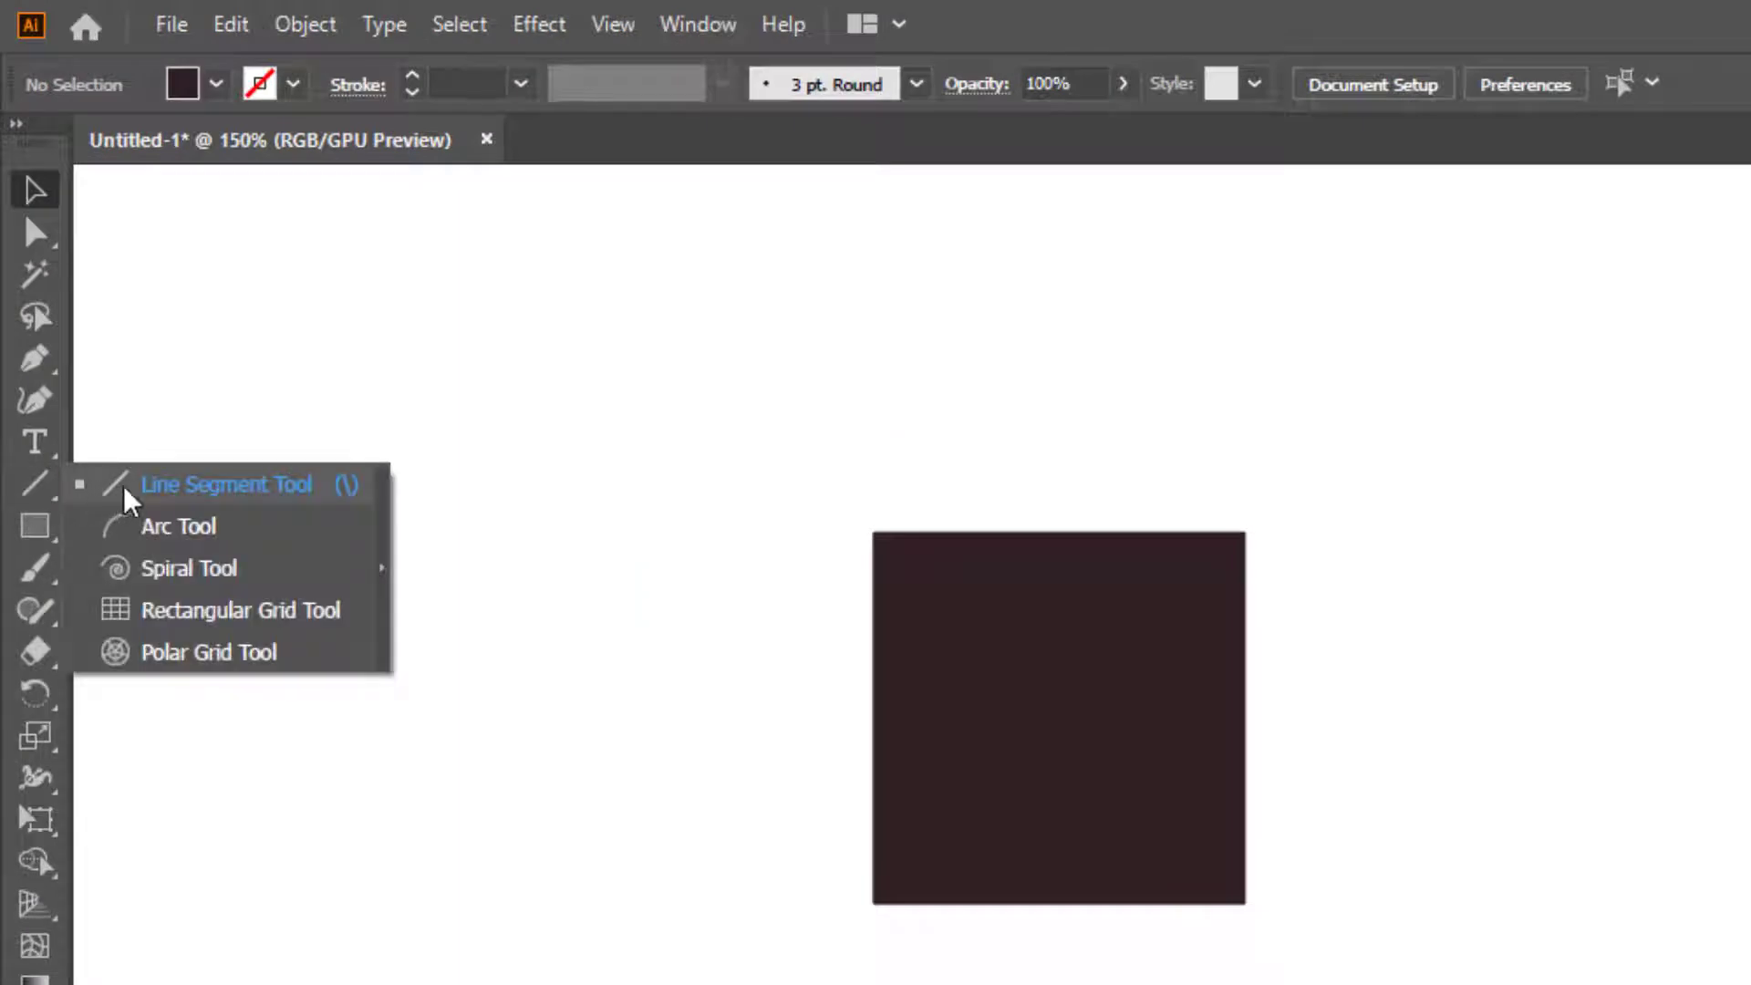
left_click(160, 492)
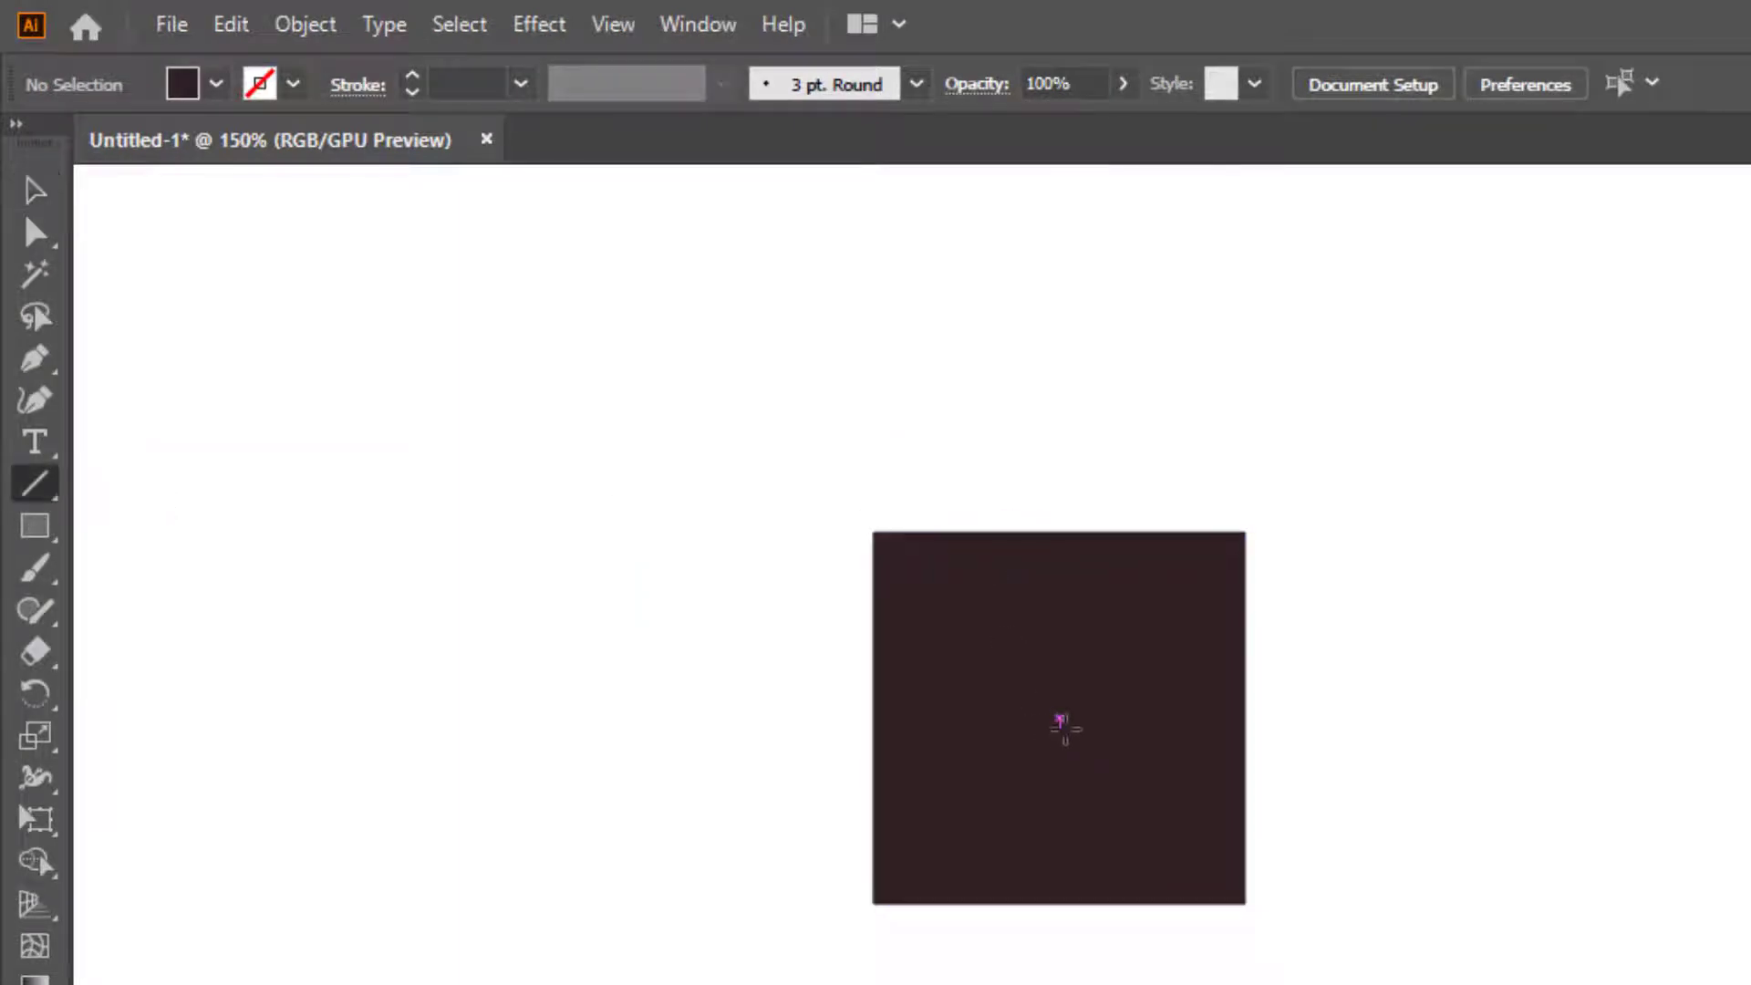
left_click_drag(1061, 719, 1060, 334)
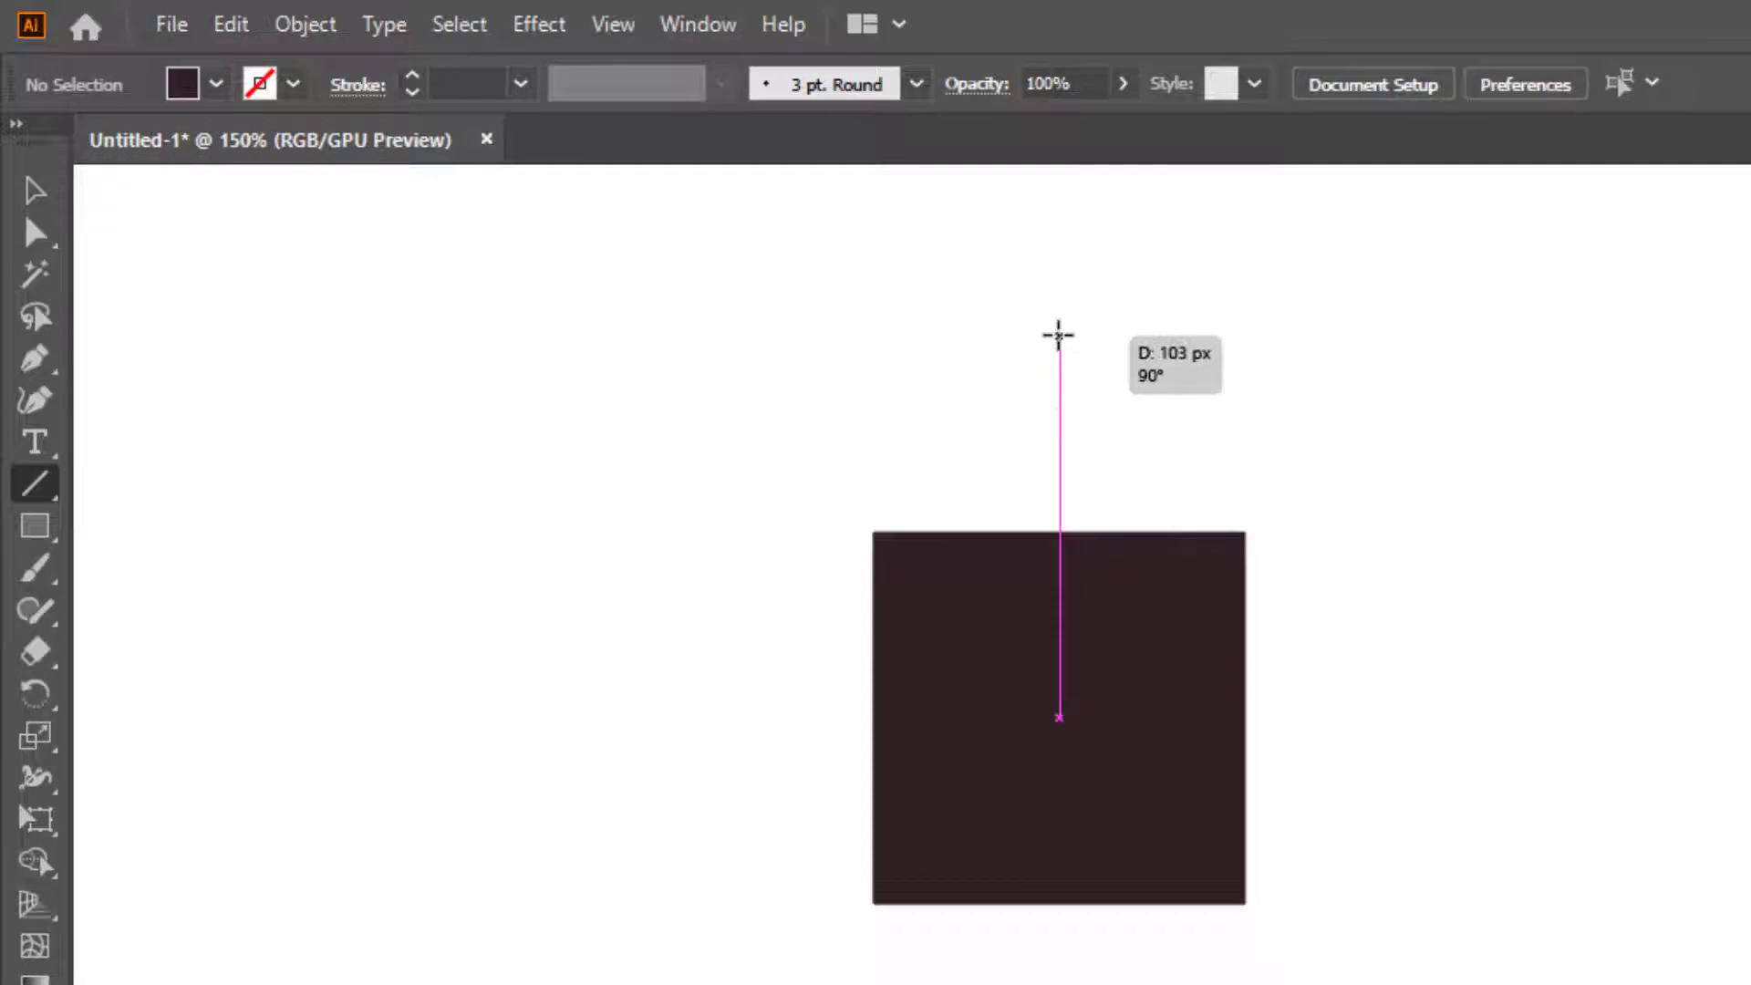
left_click_drag(1060, 718, 1059, 981)
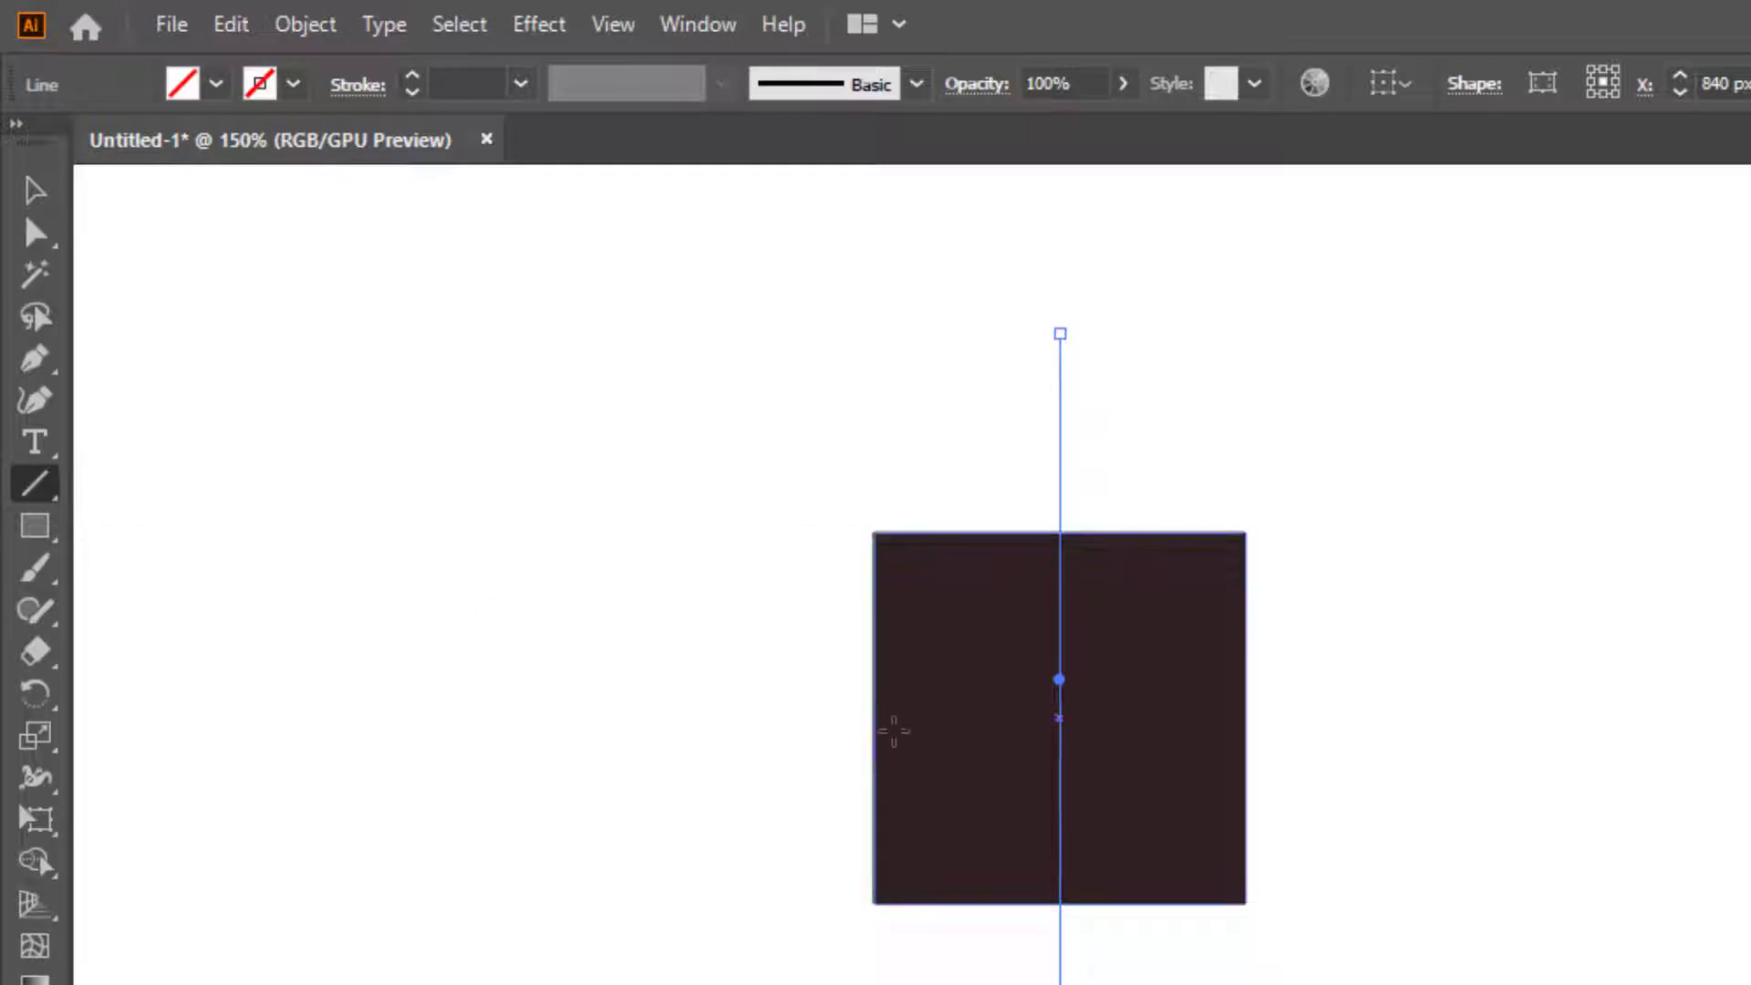
left_click_drag(822, 718, 1440, 717)
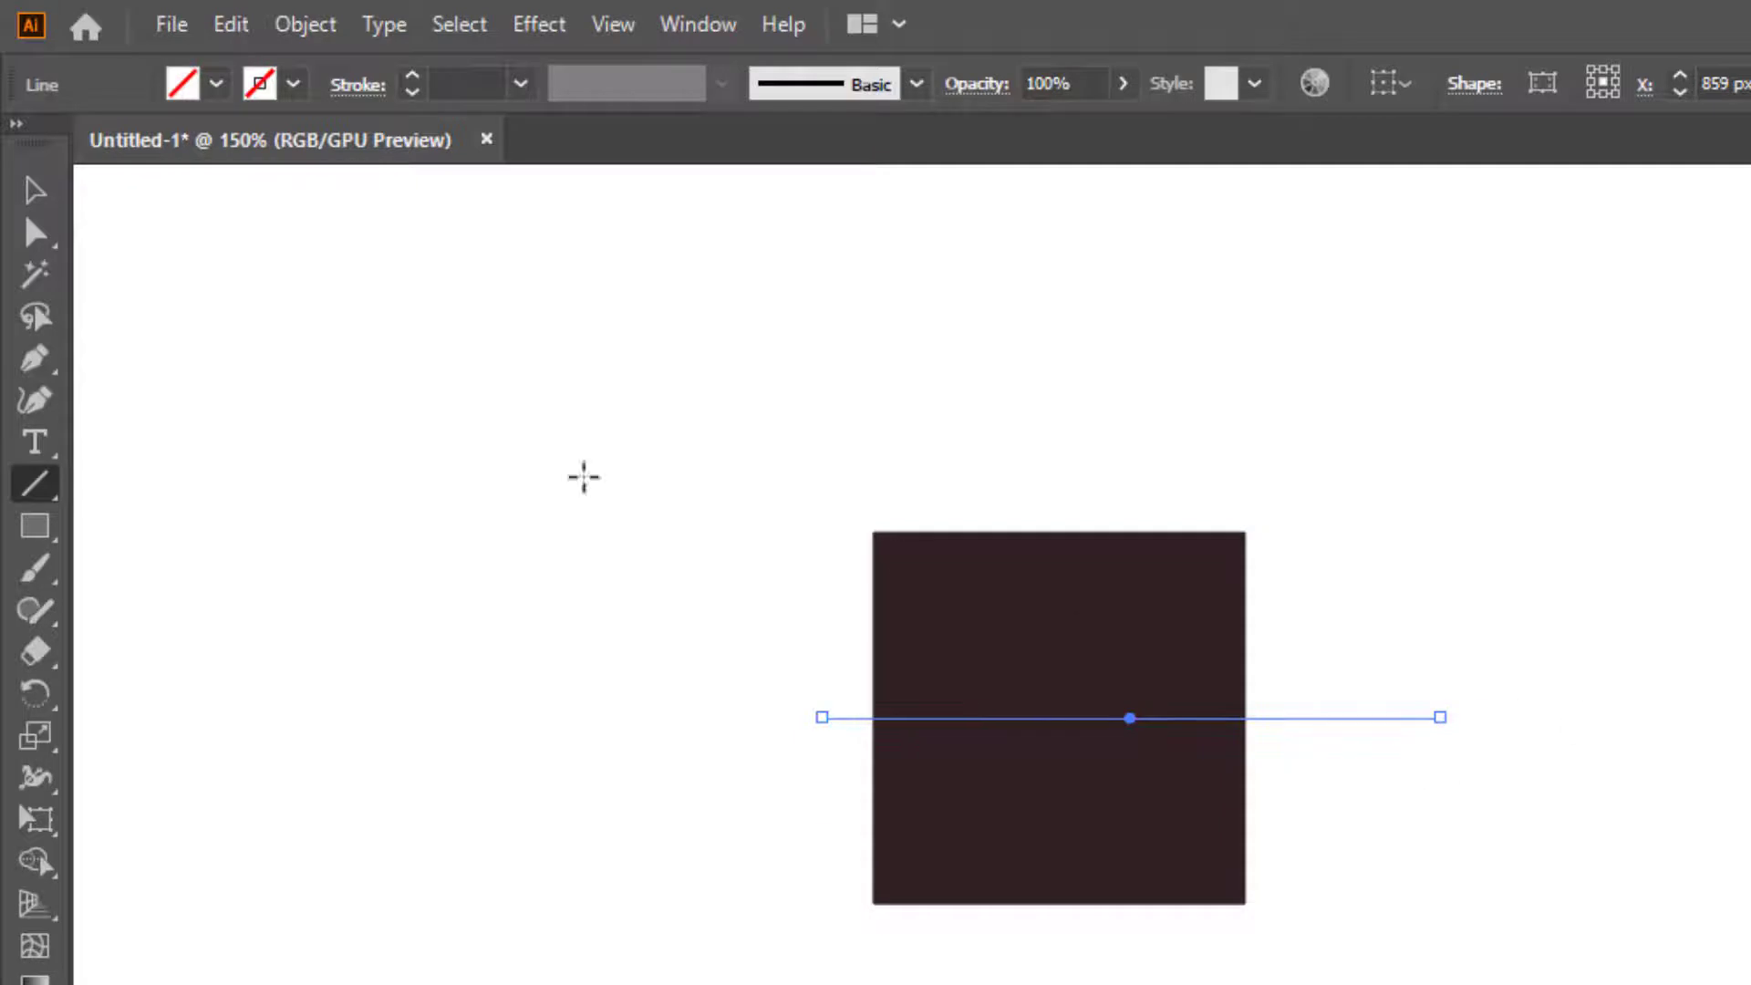
left_click(34, 190)
left_click(729, 411)
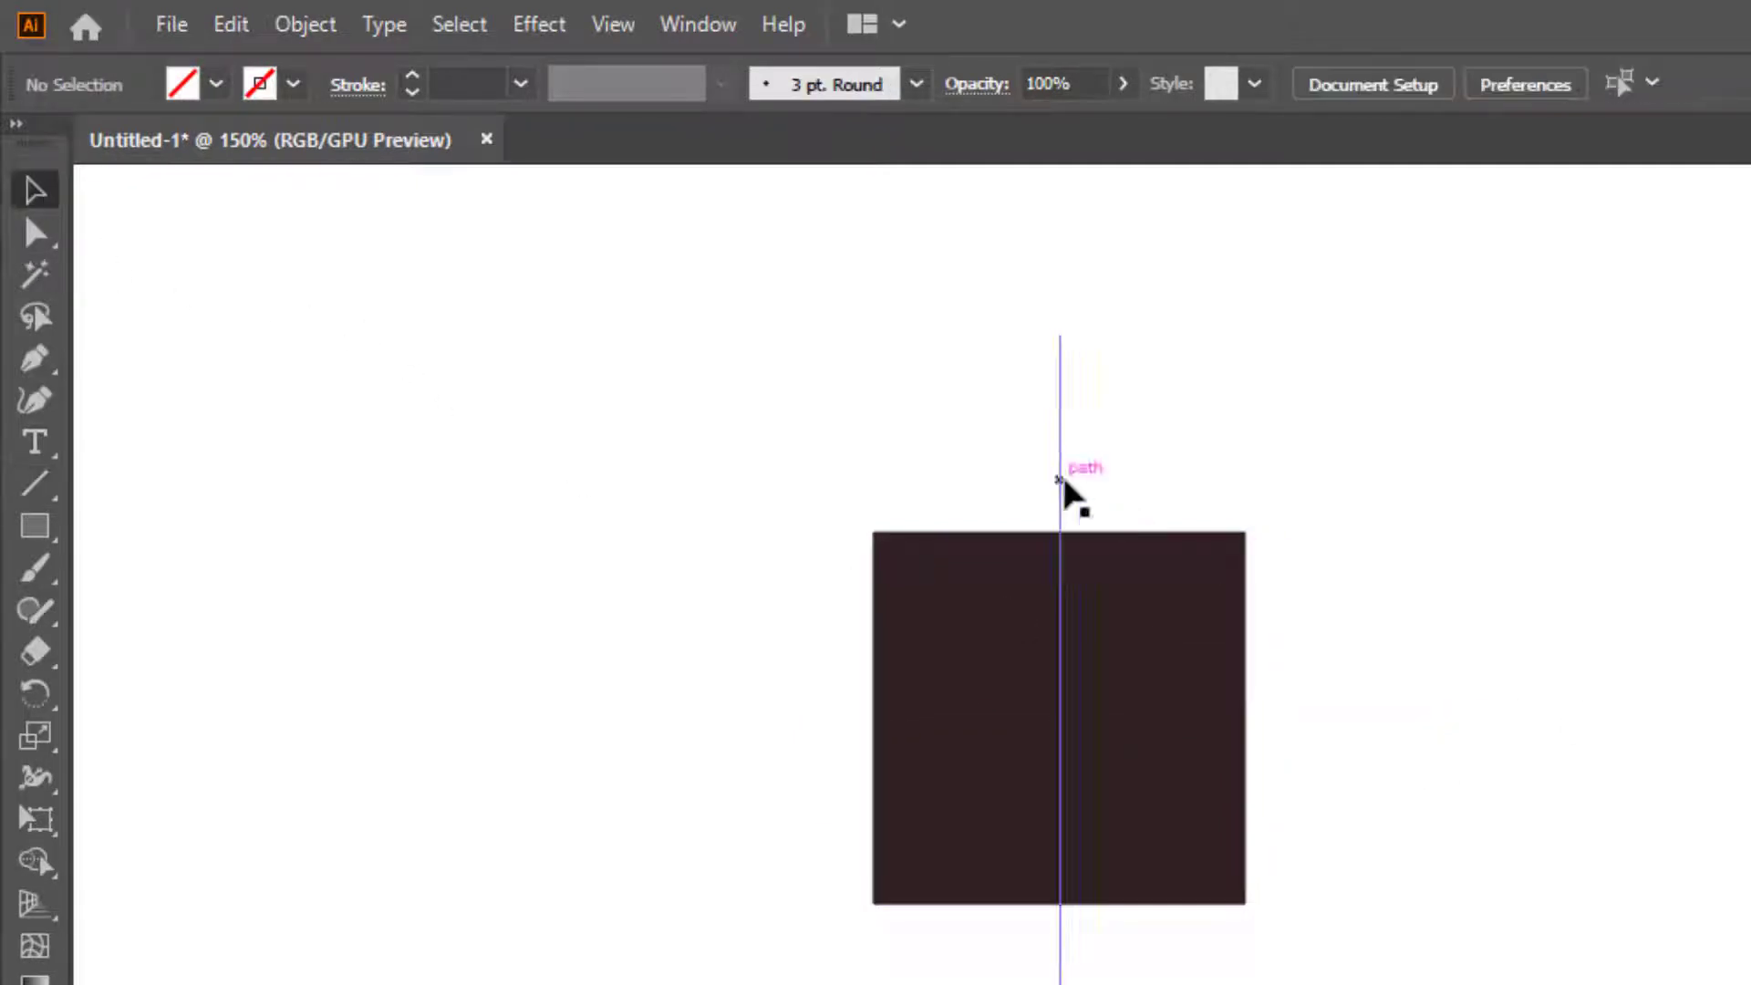
Apply Divide Objects Below with the vertical line, then the horizontal line, quartering the square.
left_click(1059, 479)
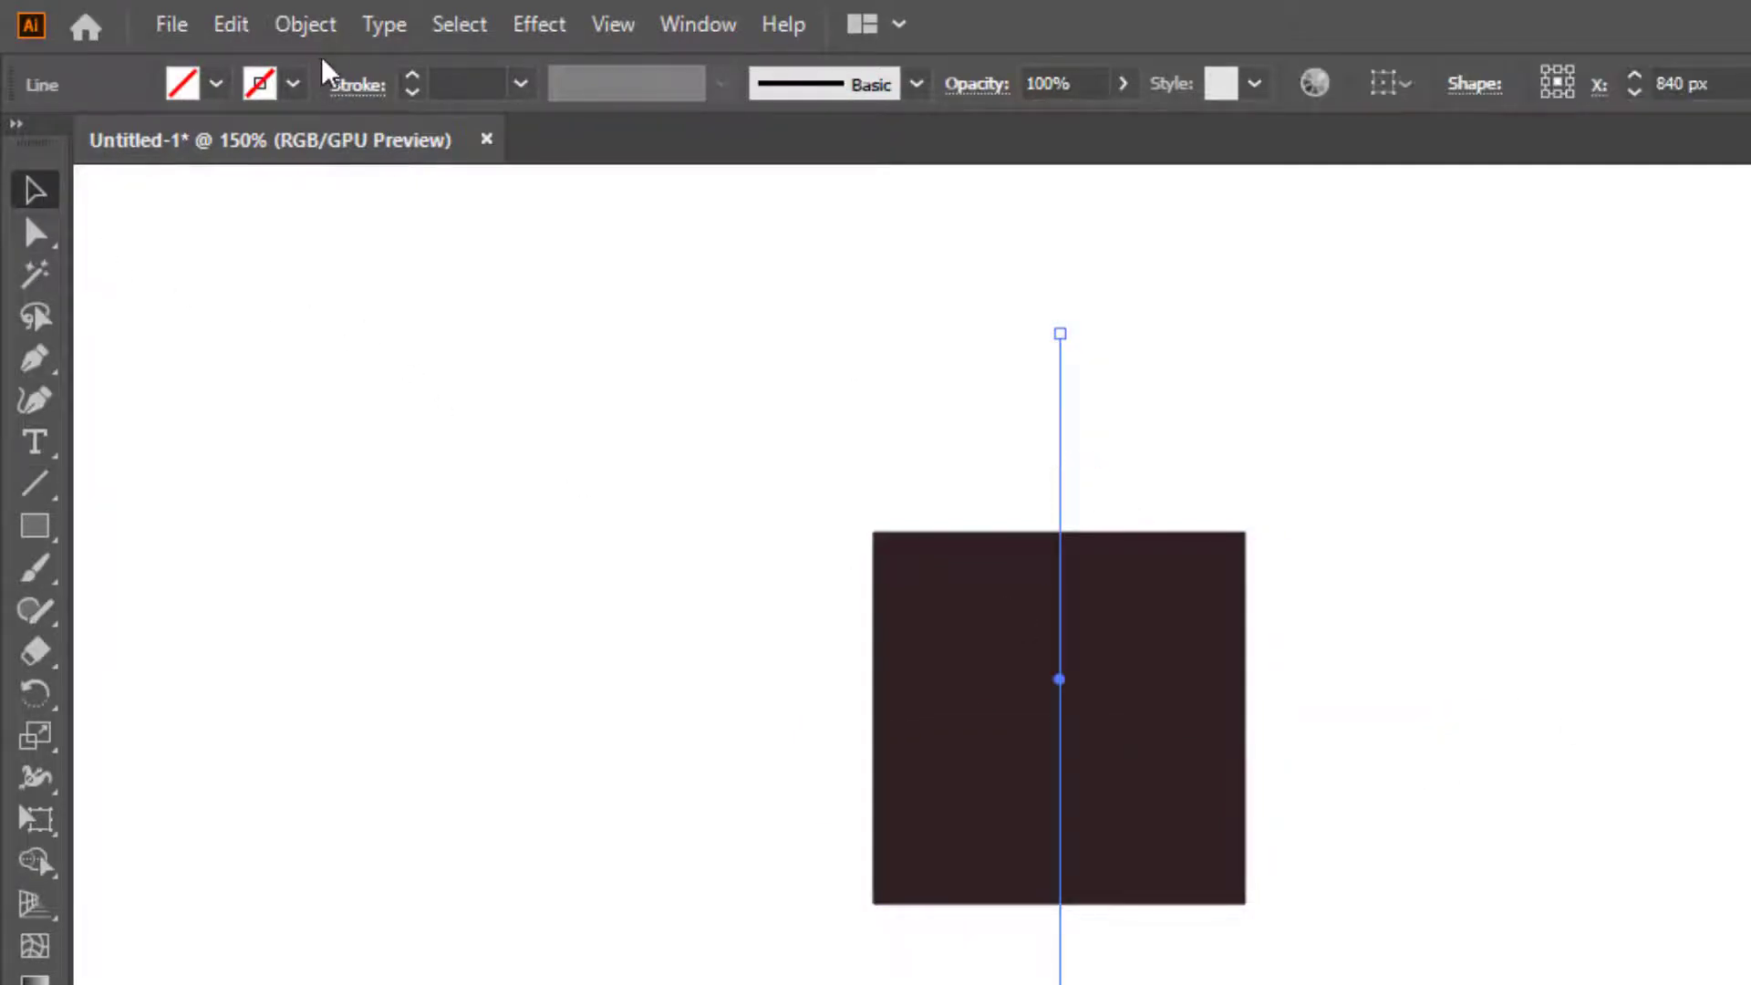
left_click(314, 26)
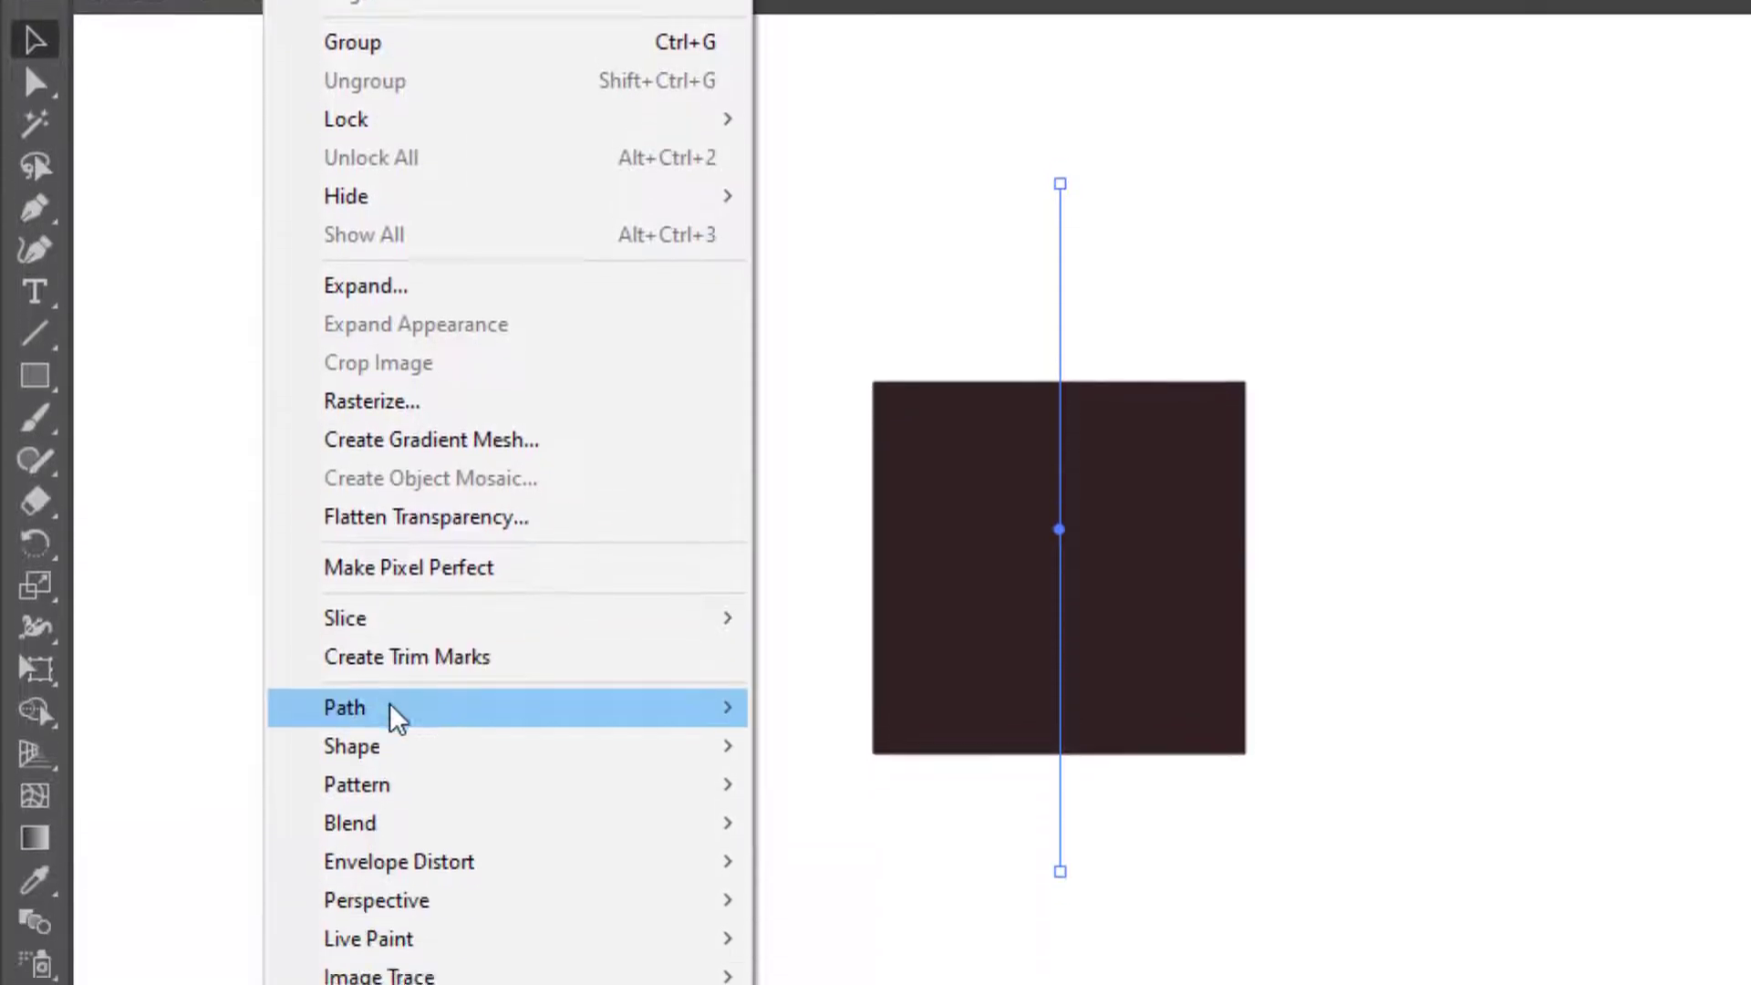
mouse_move(345, 457)
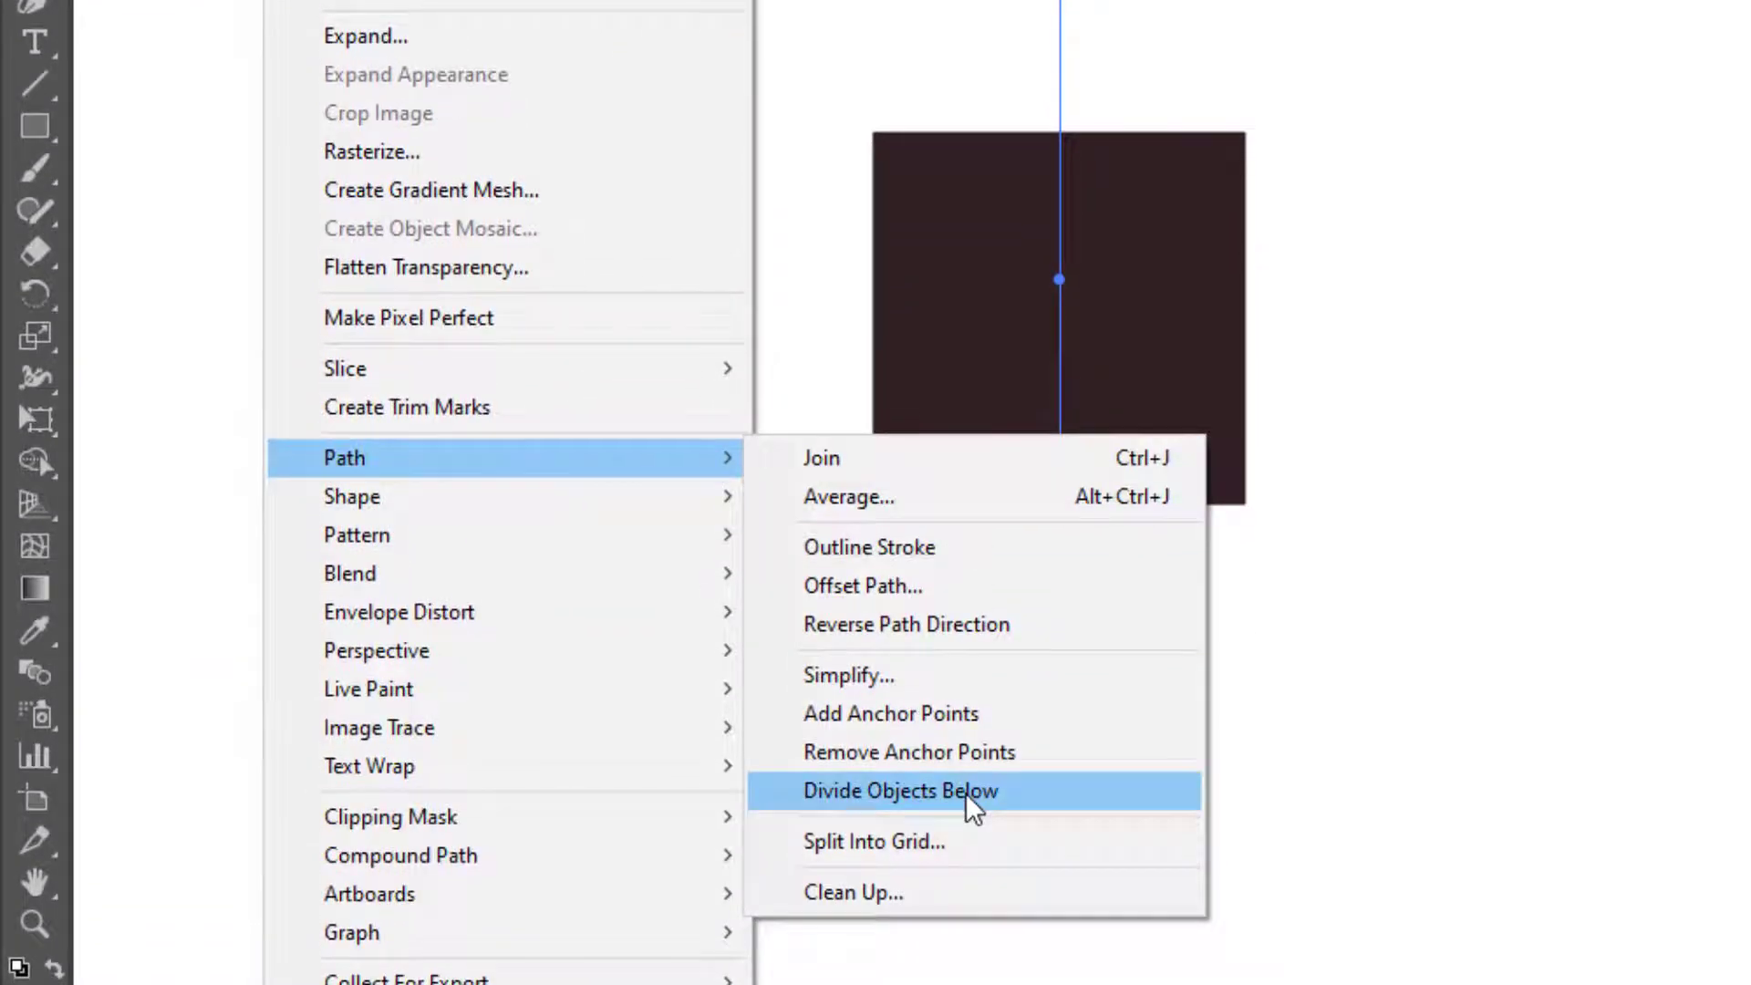
left_click(974, 791)
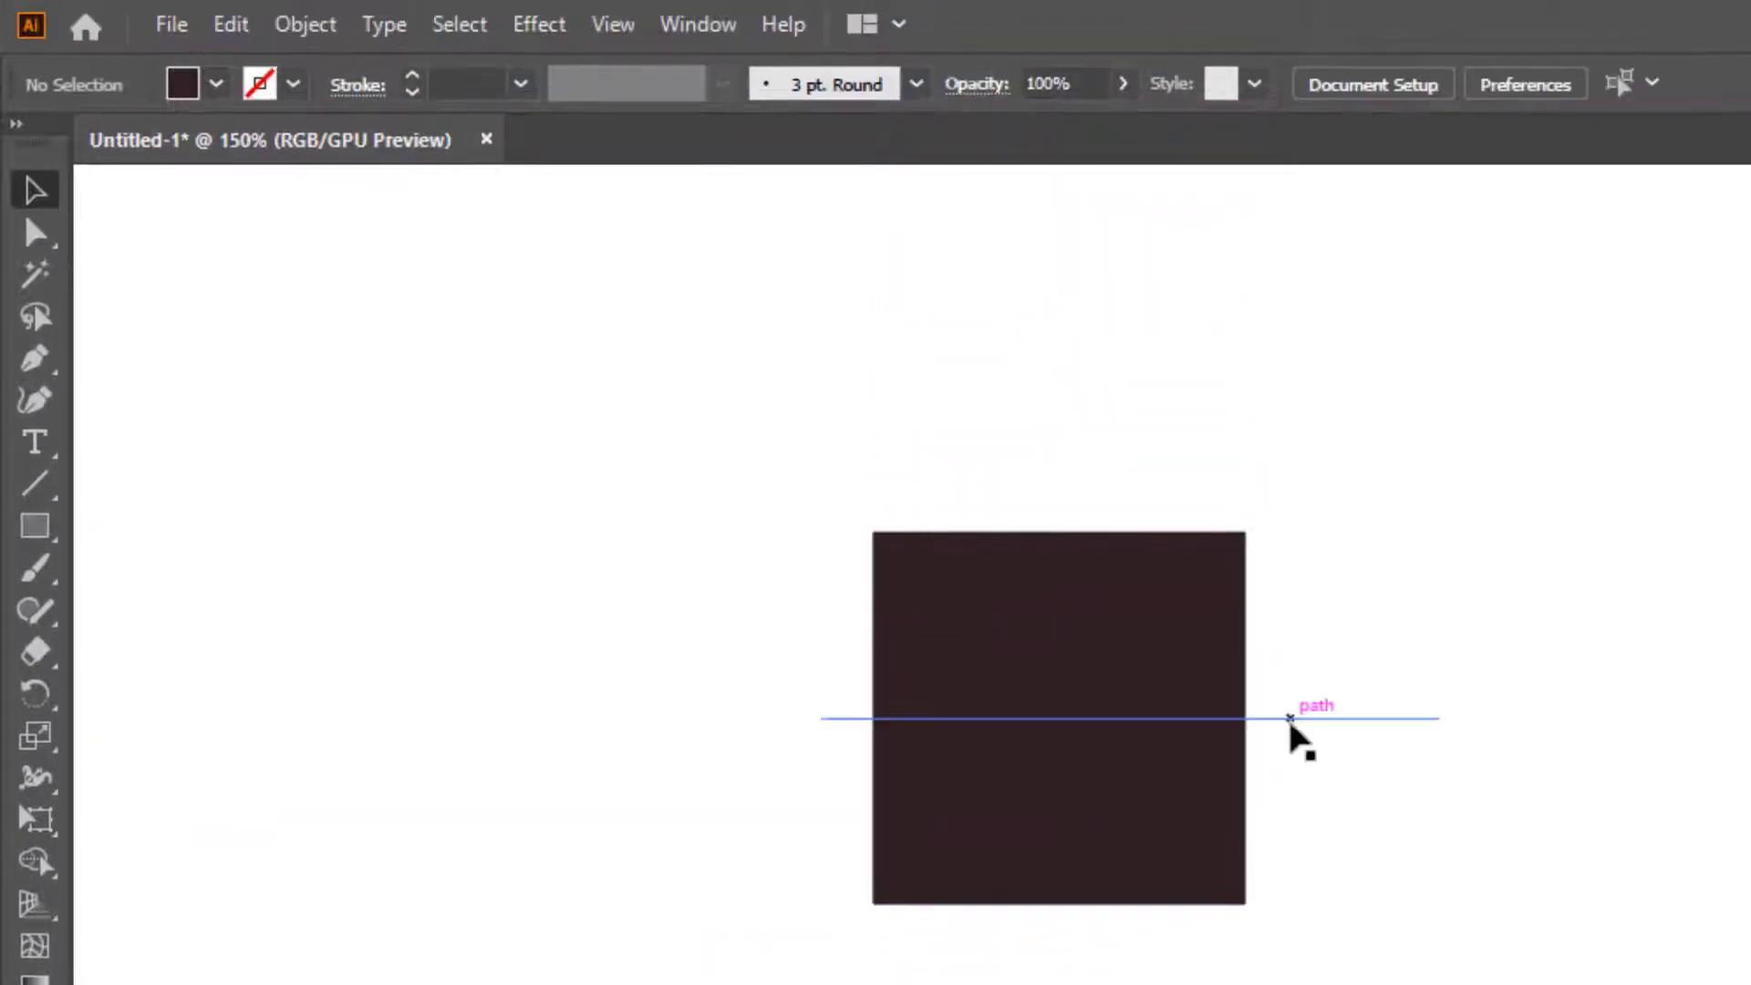
left_click(1290, 718)
left_click(305, 24)
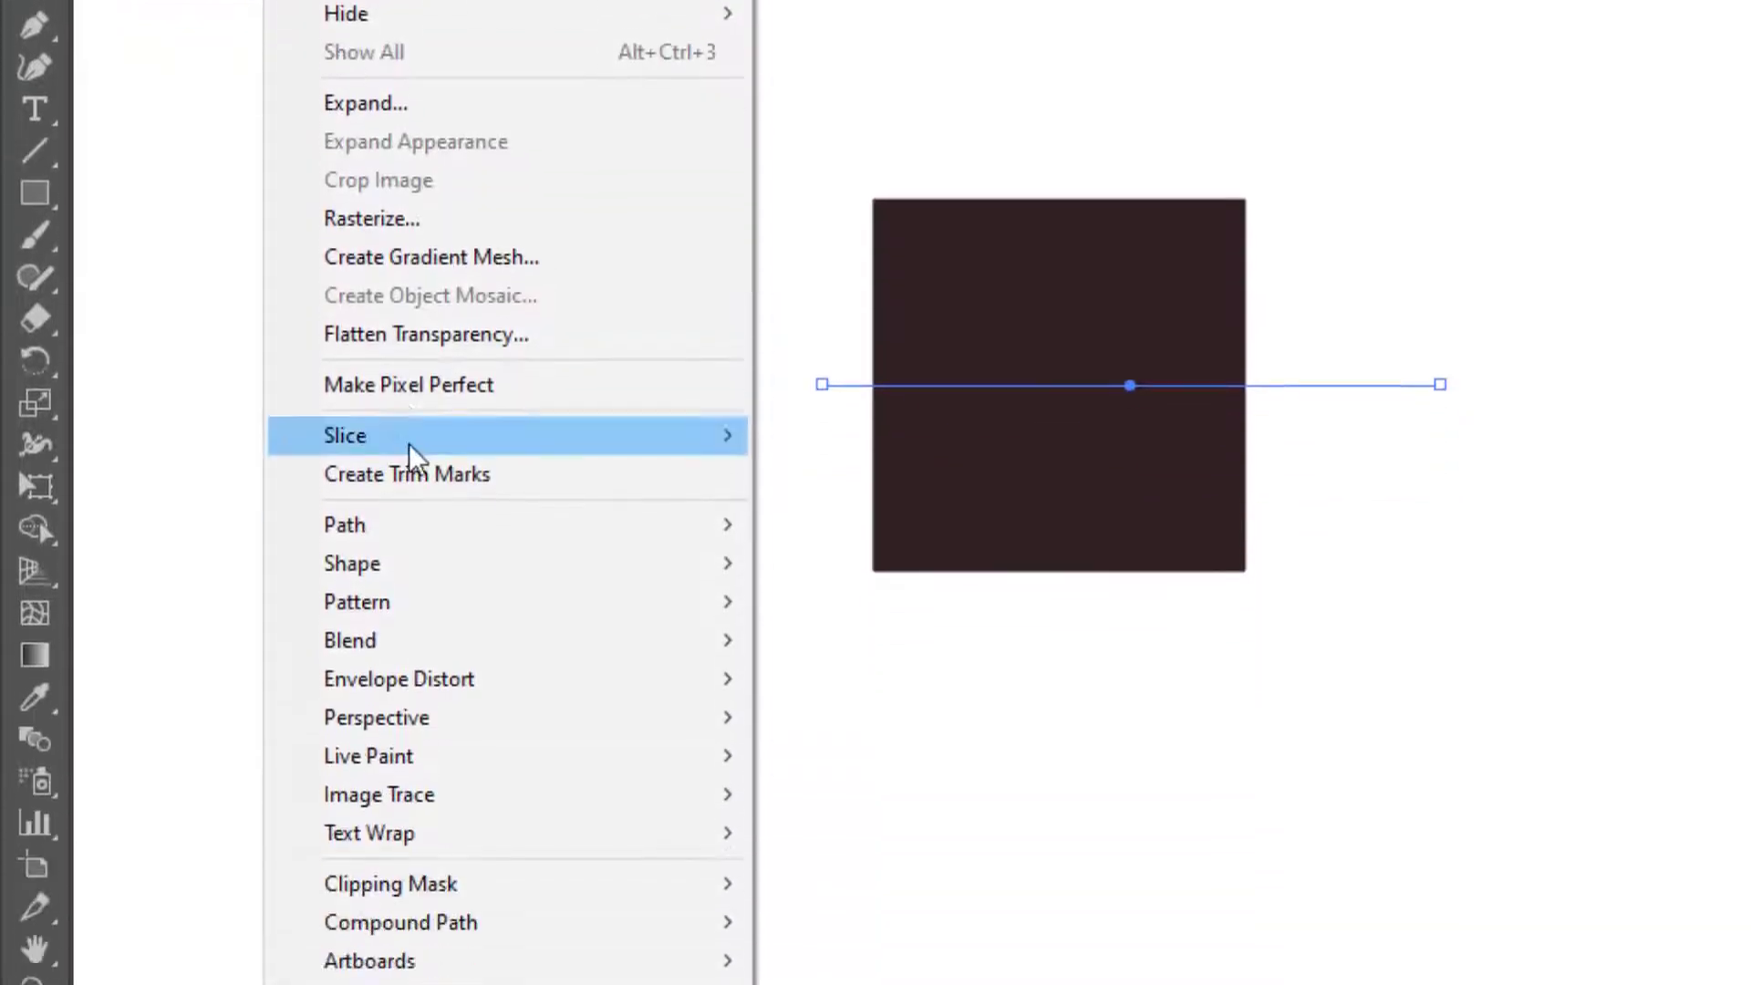
mouse_move(506, 324)
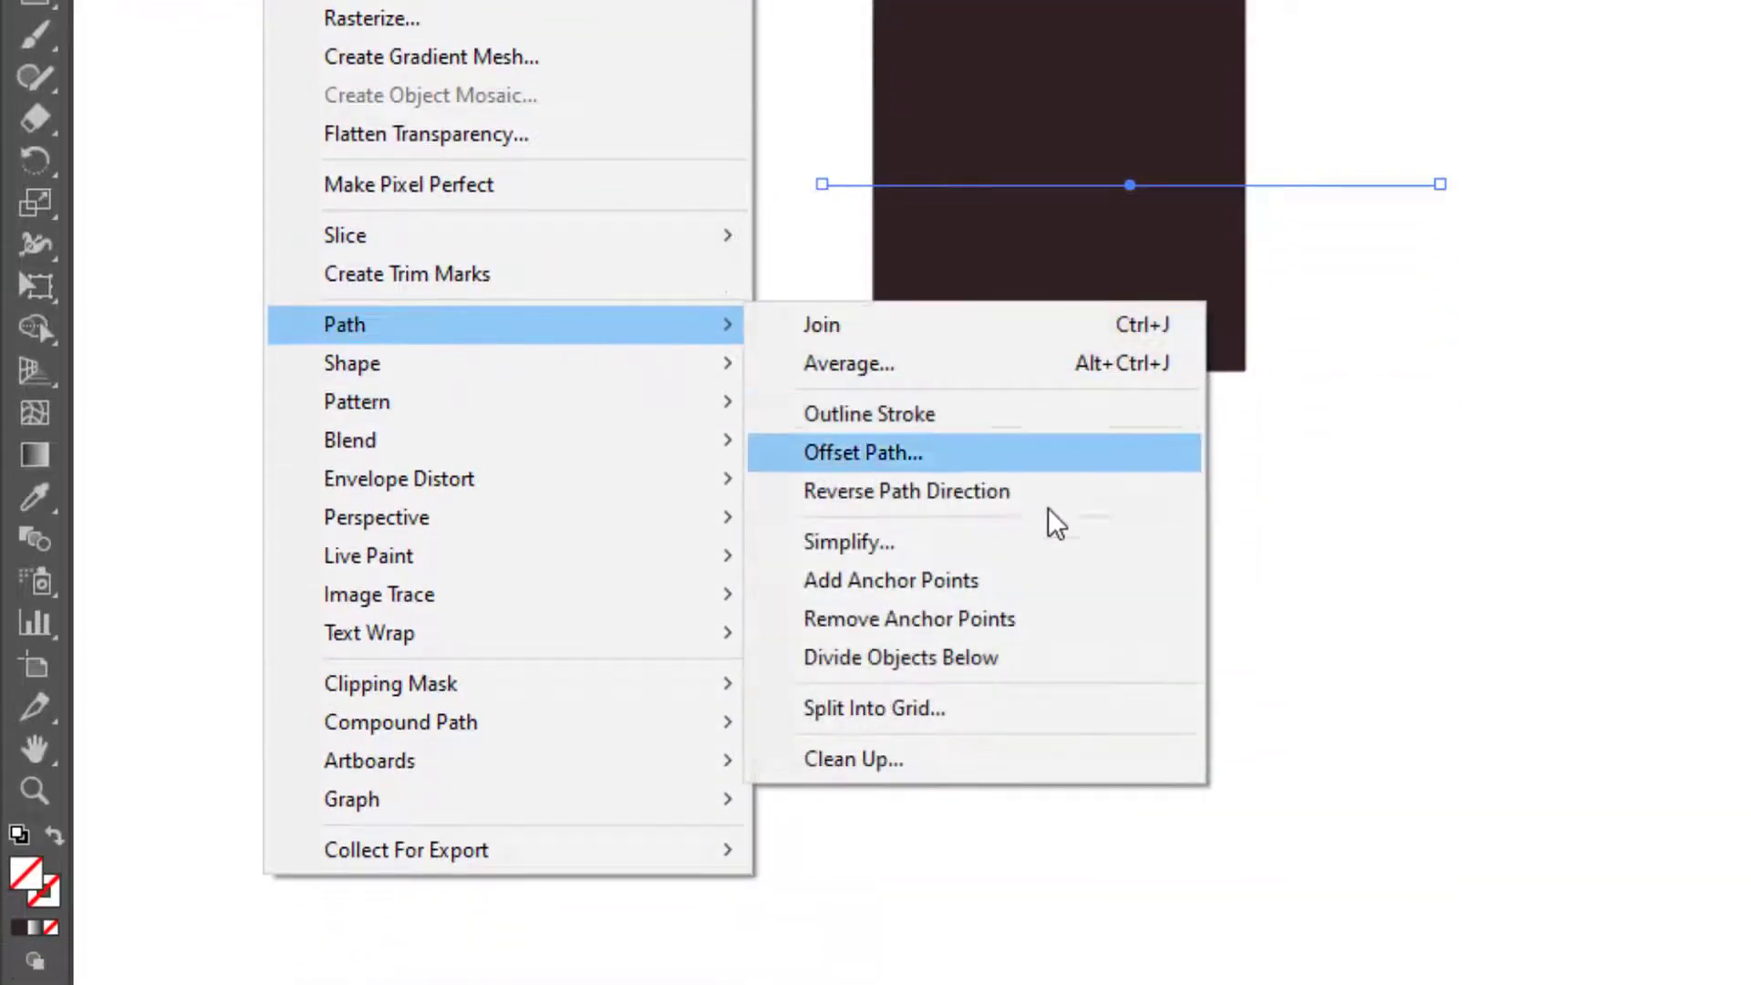
left_click(1031, 655)
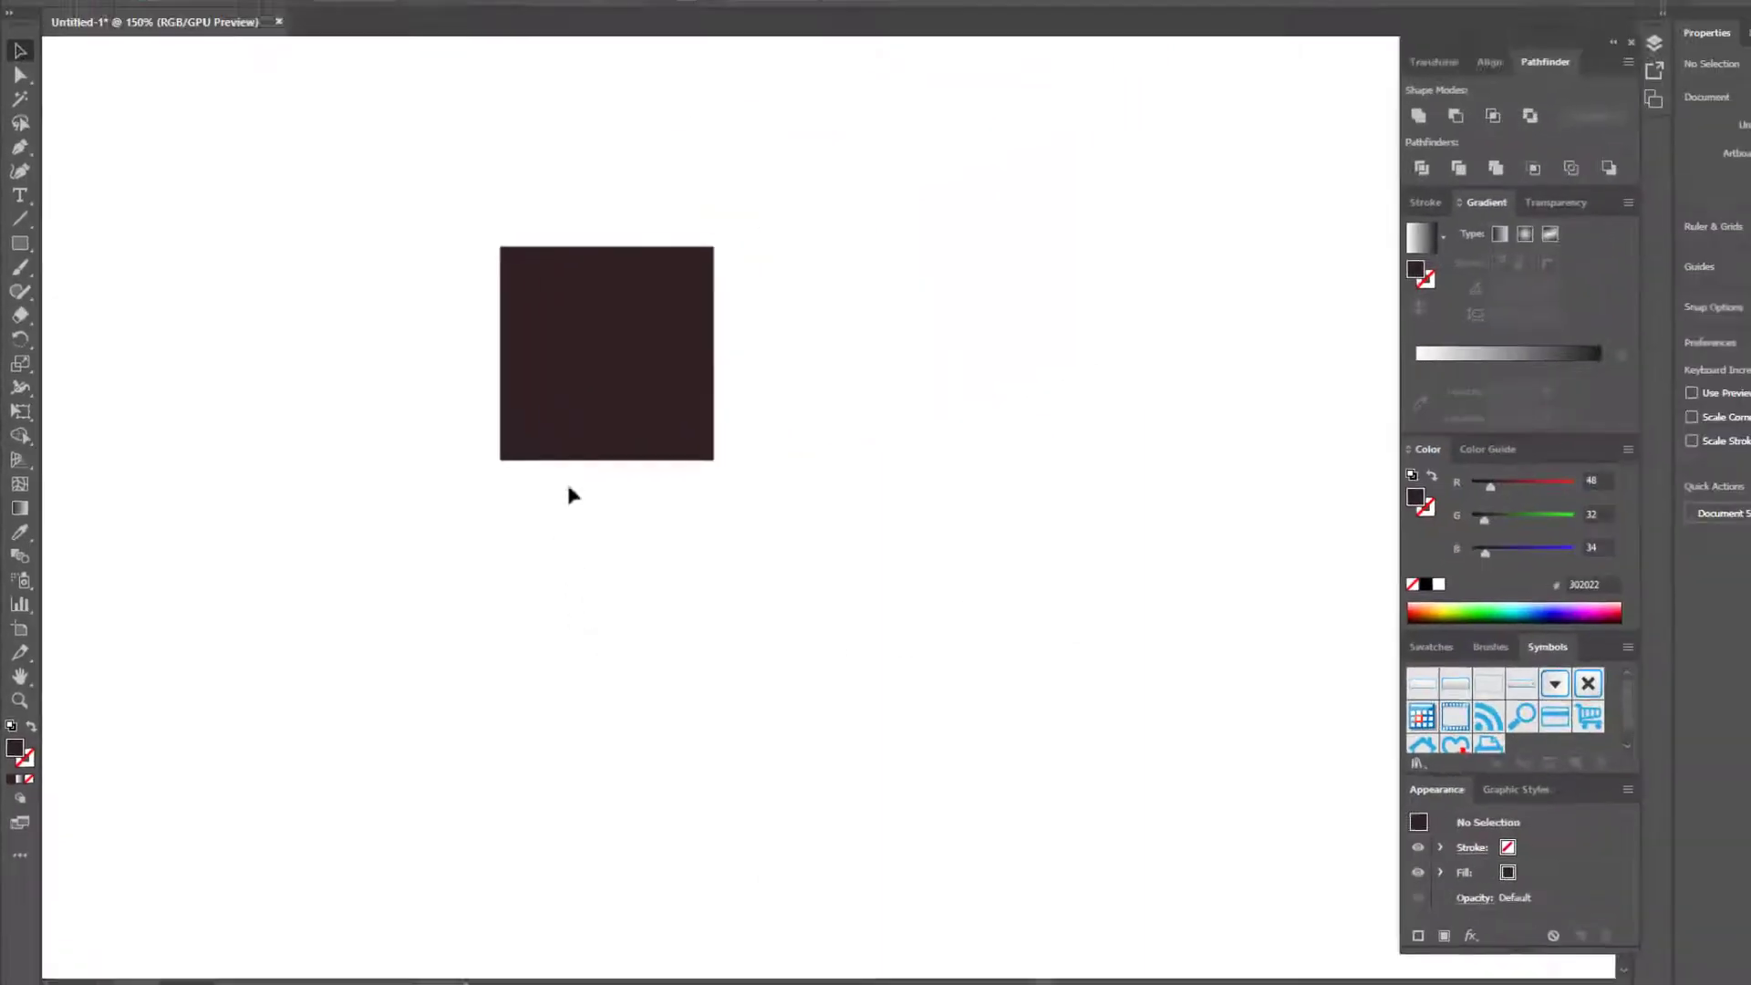
Pull the four square quarters slightly apart from each other.
left_click_drag(593, 340, 686, 277)
left_click_drag(502, 339, 461, 303)
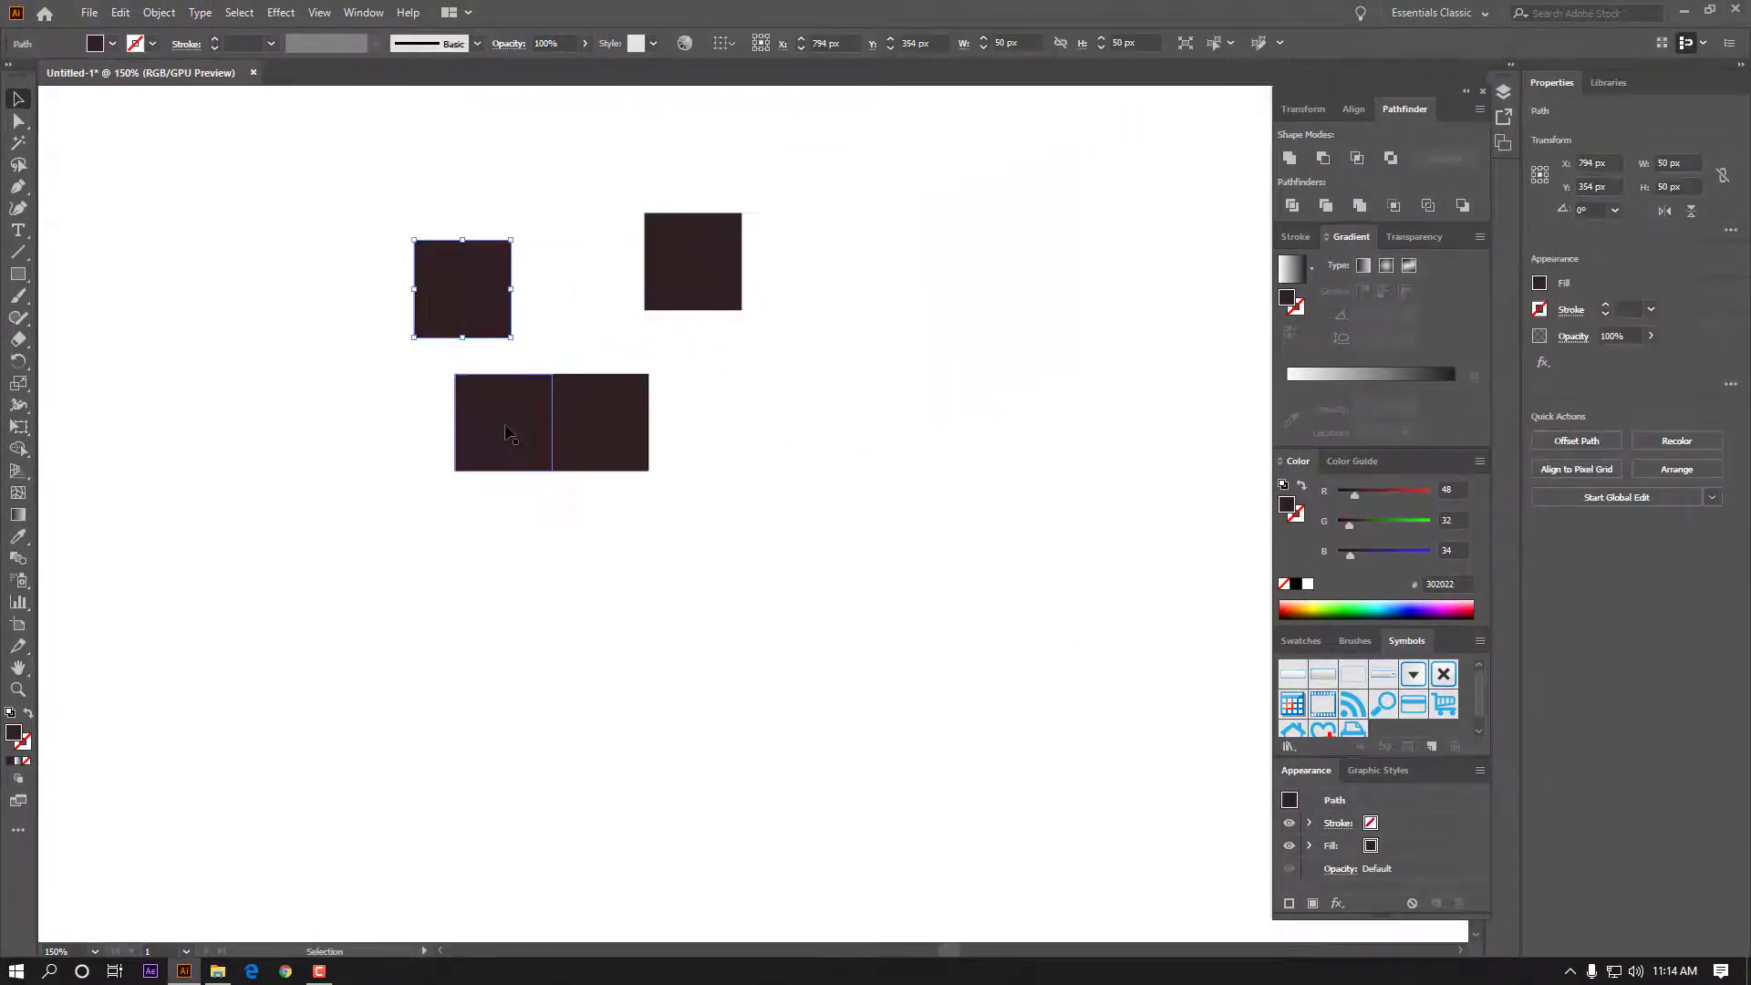
left_click_drag(508, 433, 457, 457)
left_click_drag(606, 436, 660, 448)
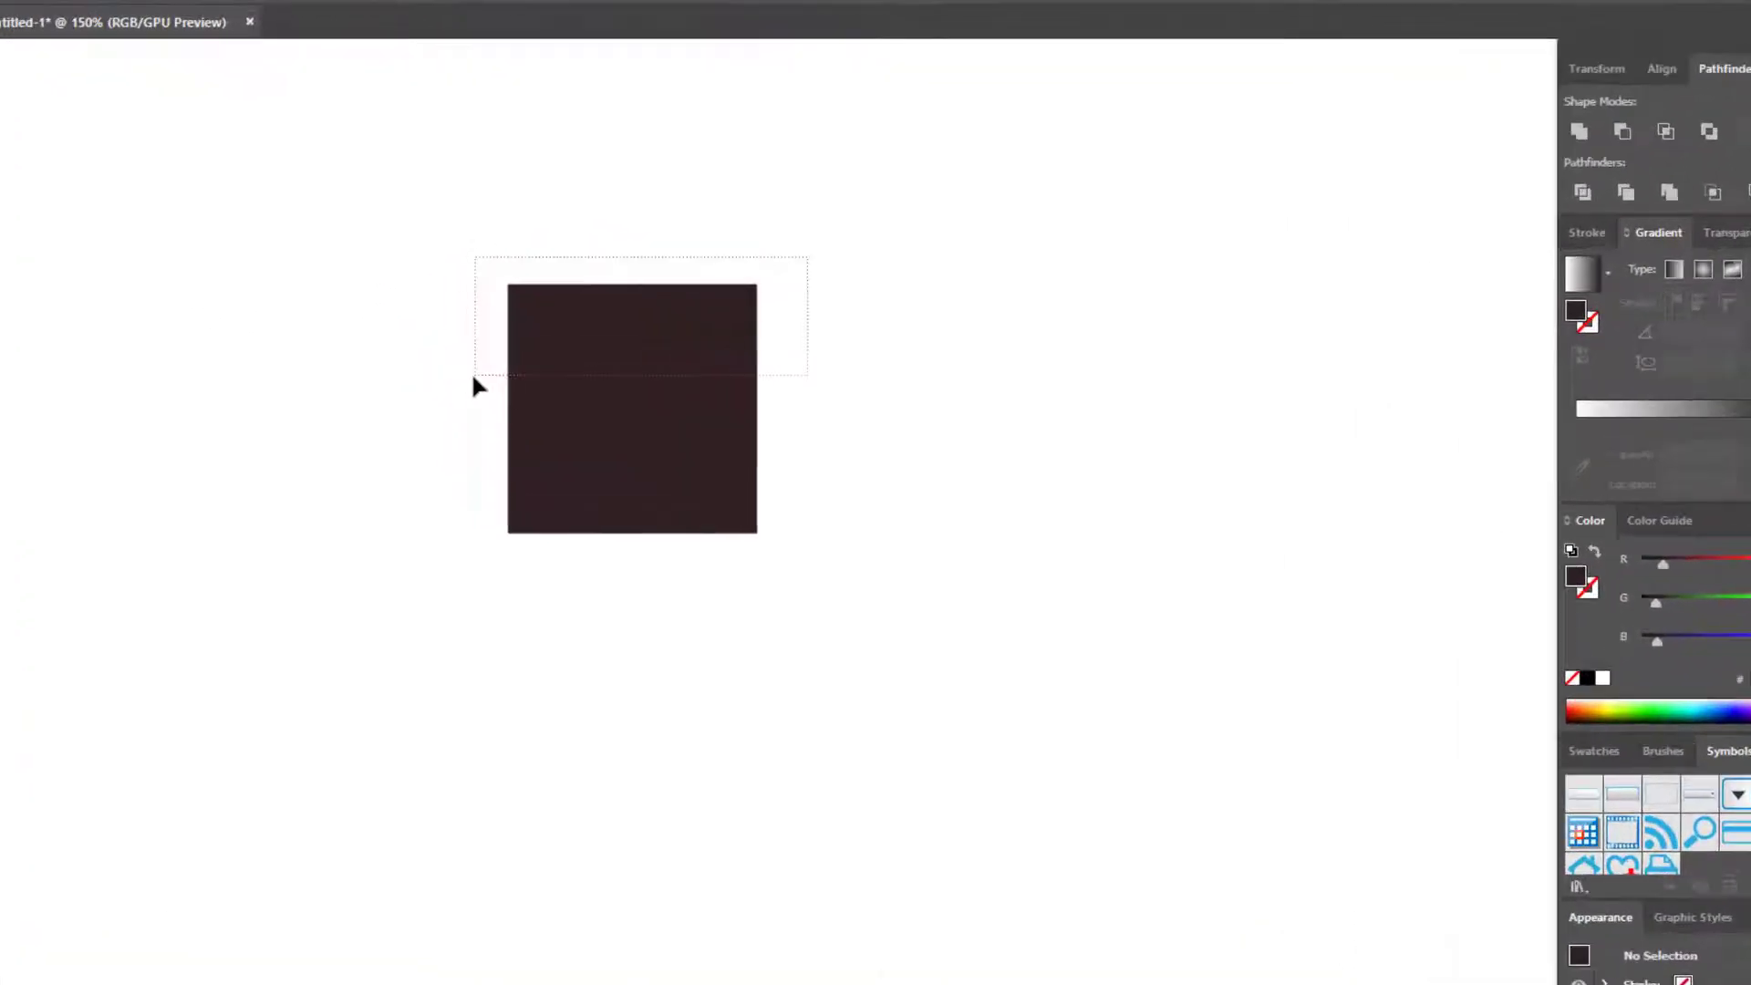
Even the gaps by nudging the top pair up and the right pair rightward.
left_click_drag(690, 260, 425, 346)
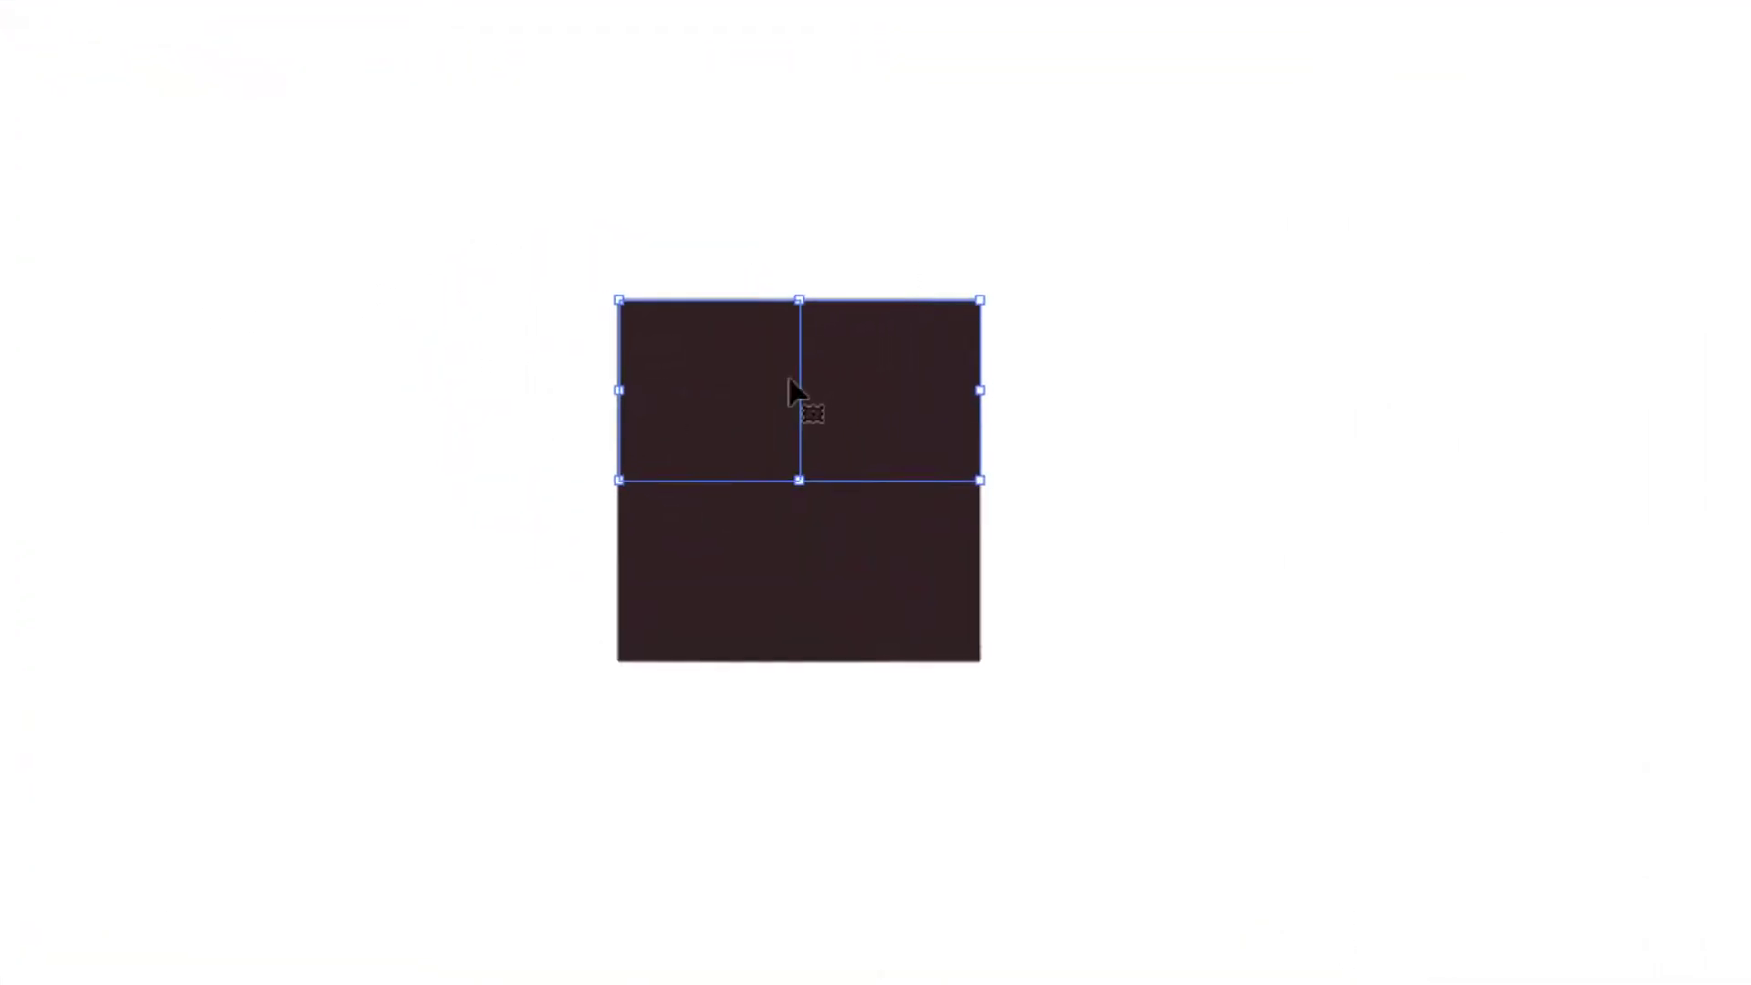
left_click_drag(752, 394, 754, 369)
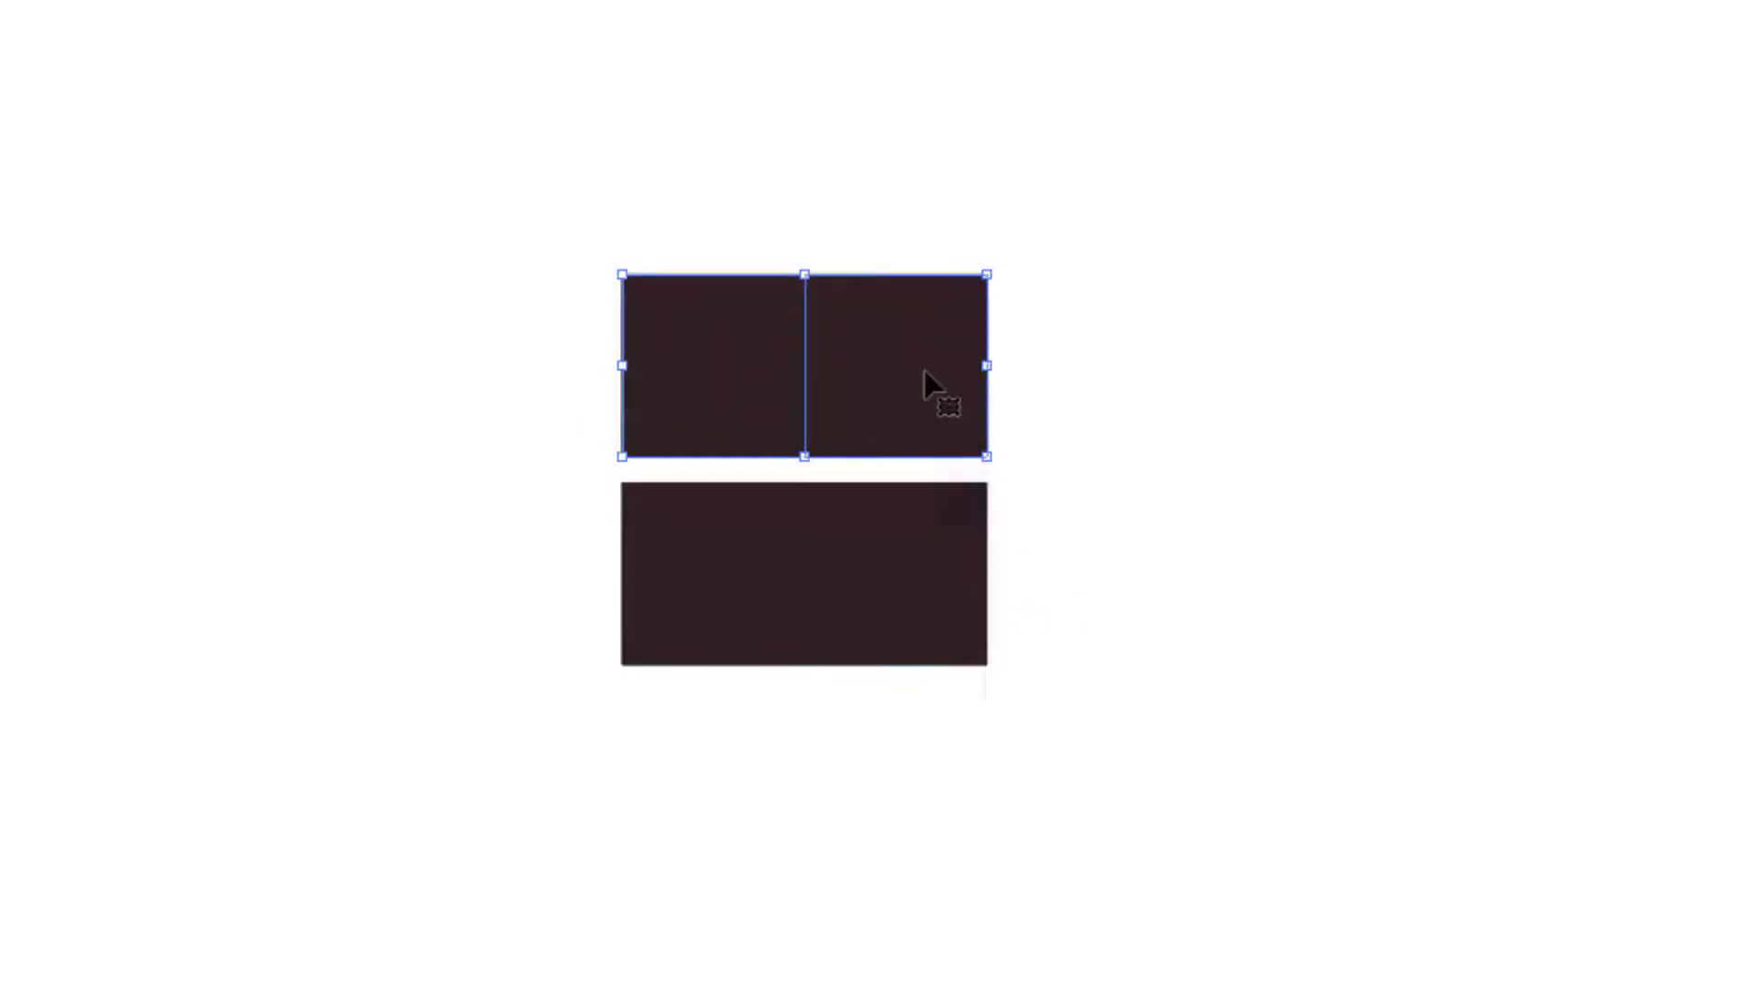
left_click_drag(1061, 223, 877, 578)
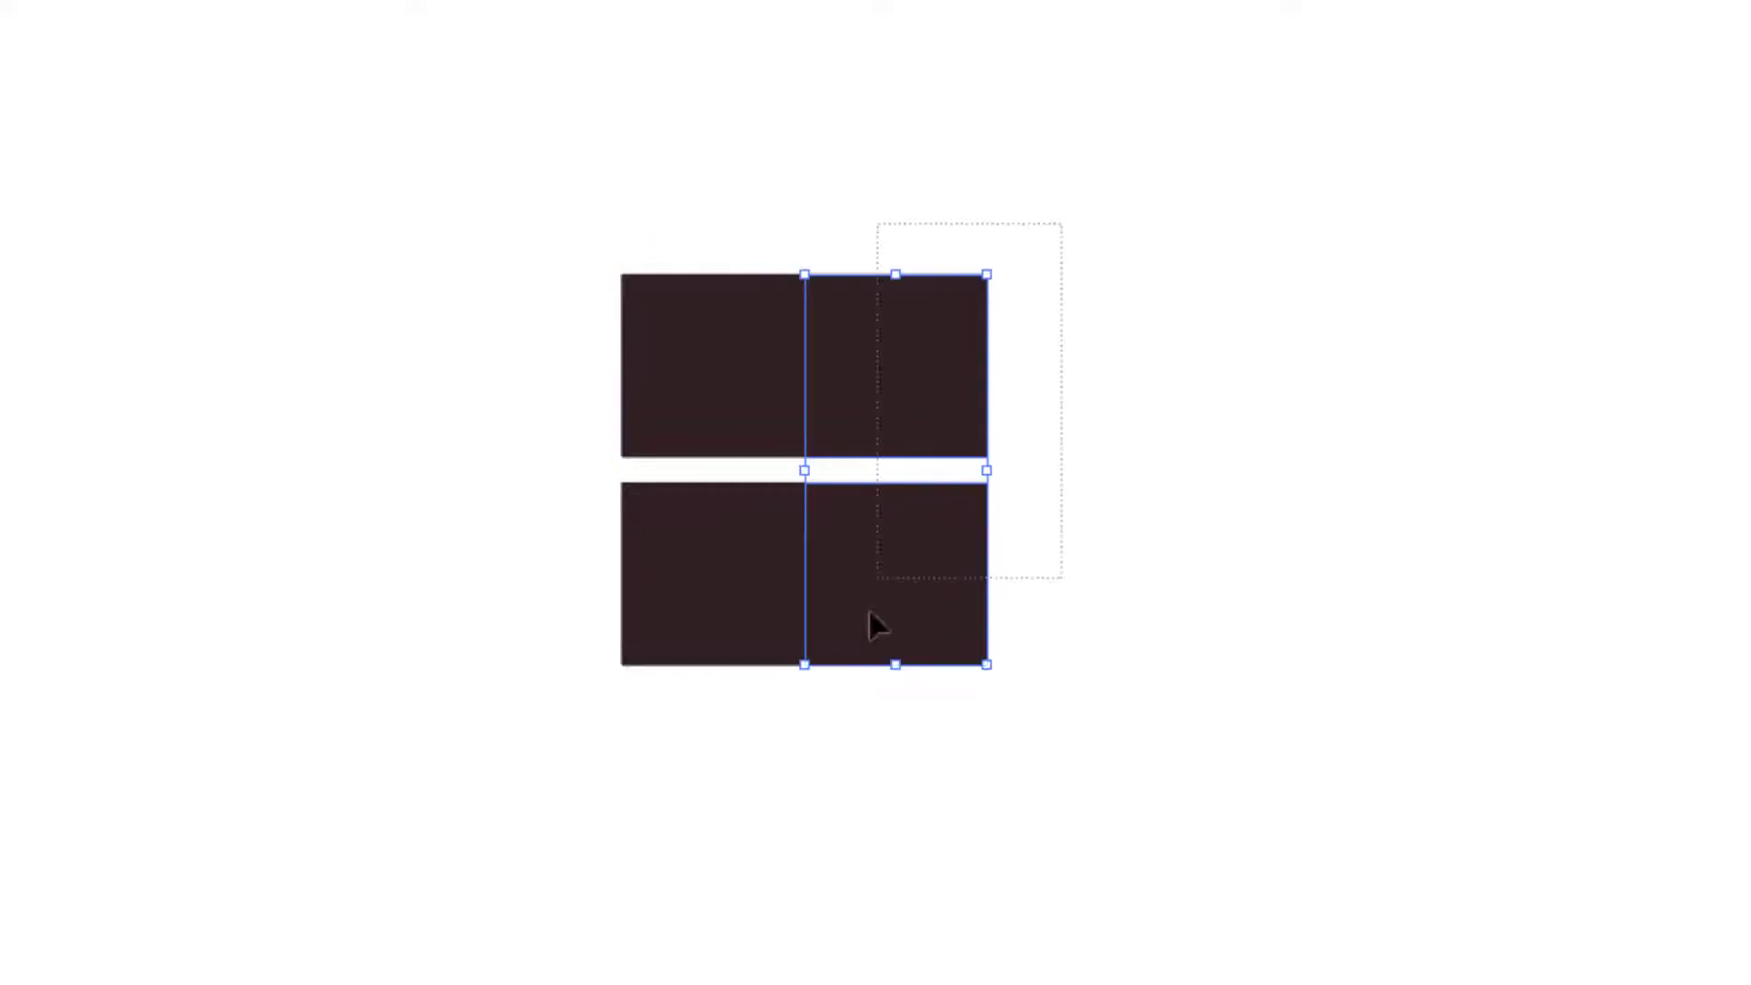
left_click_drag(872, 410, 896, 398)
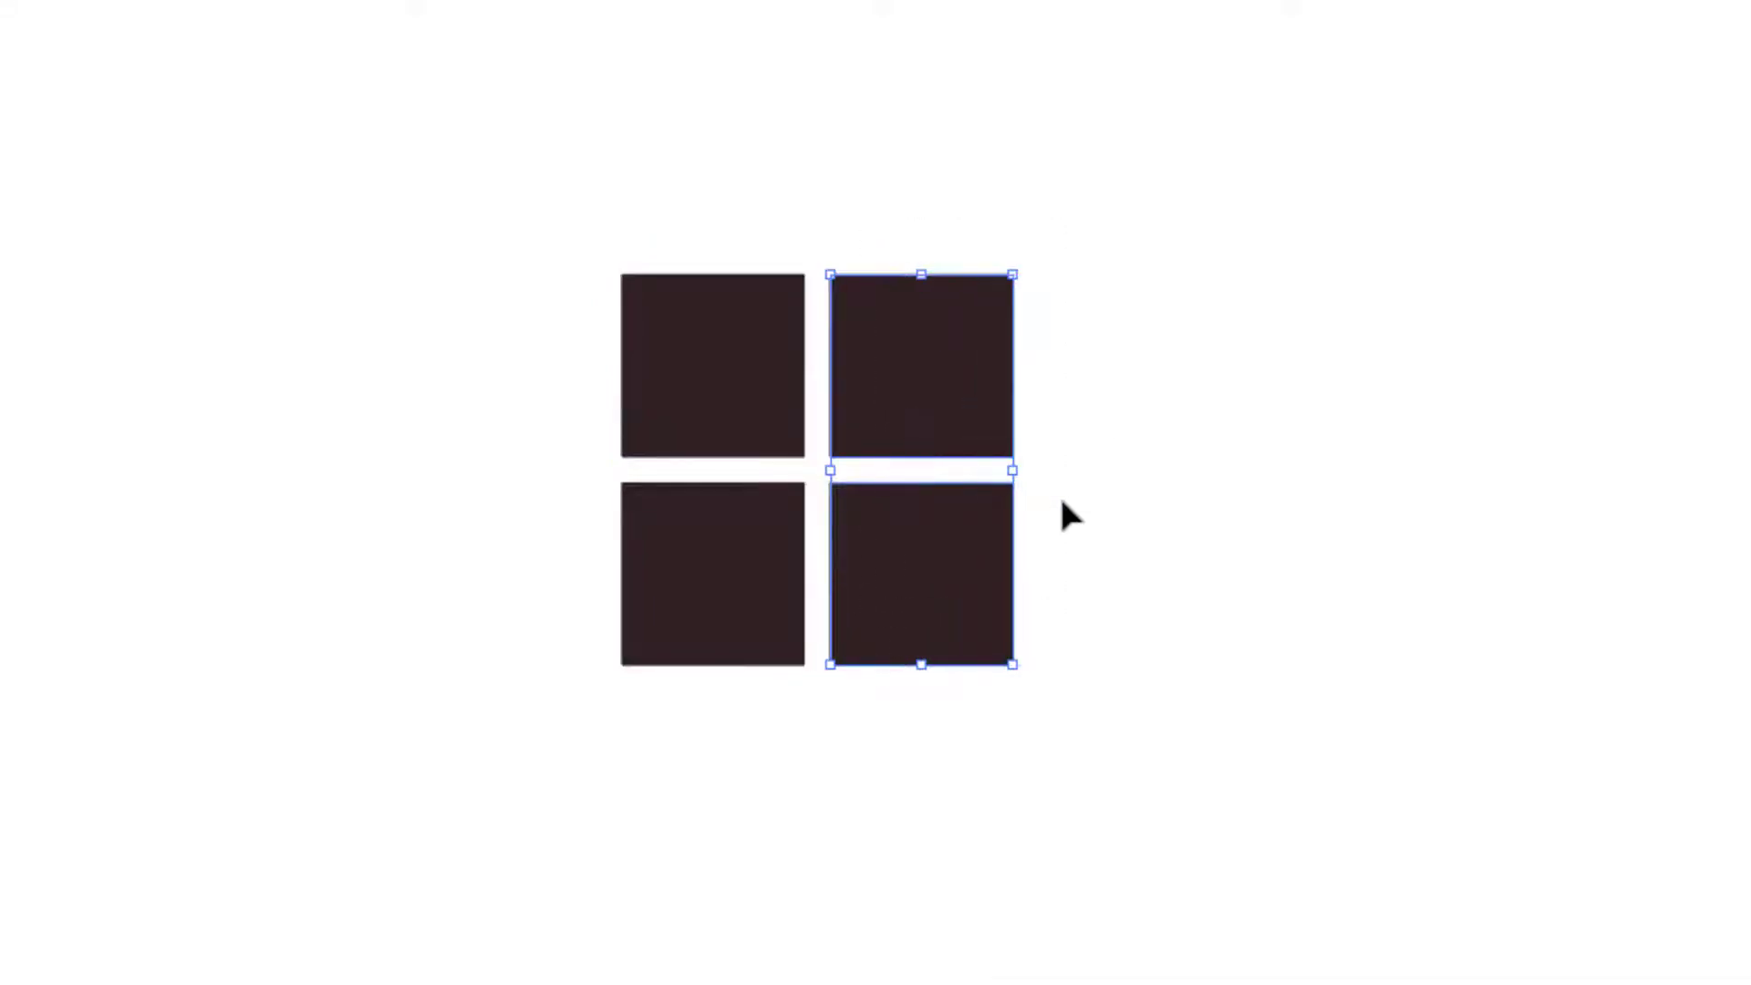
left_click(1119, 508)
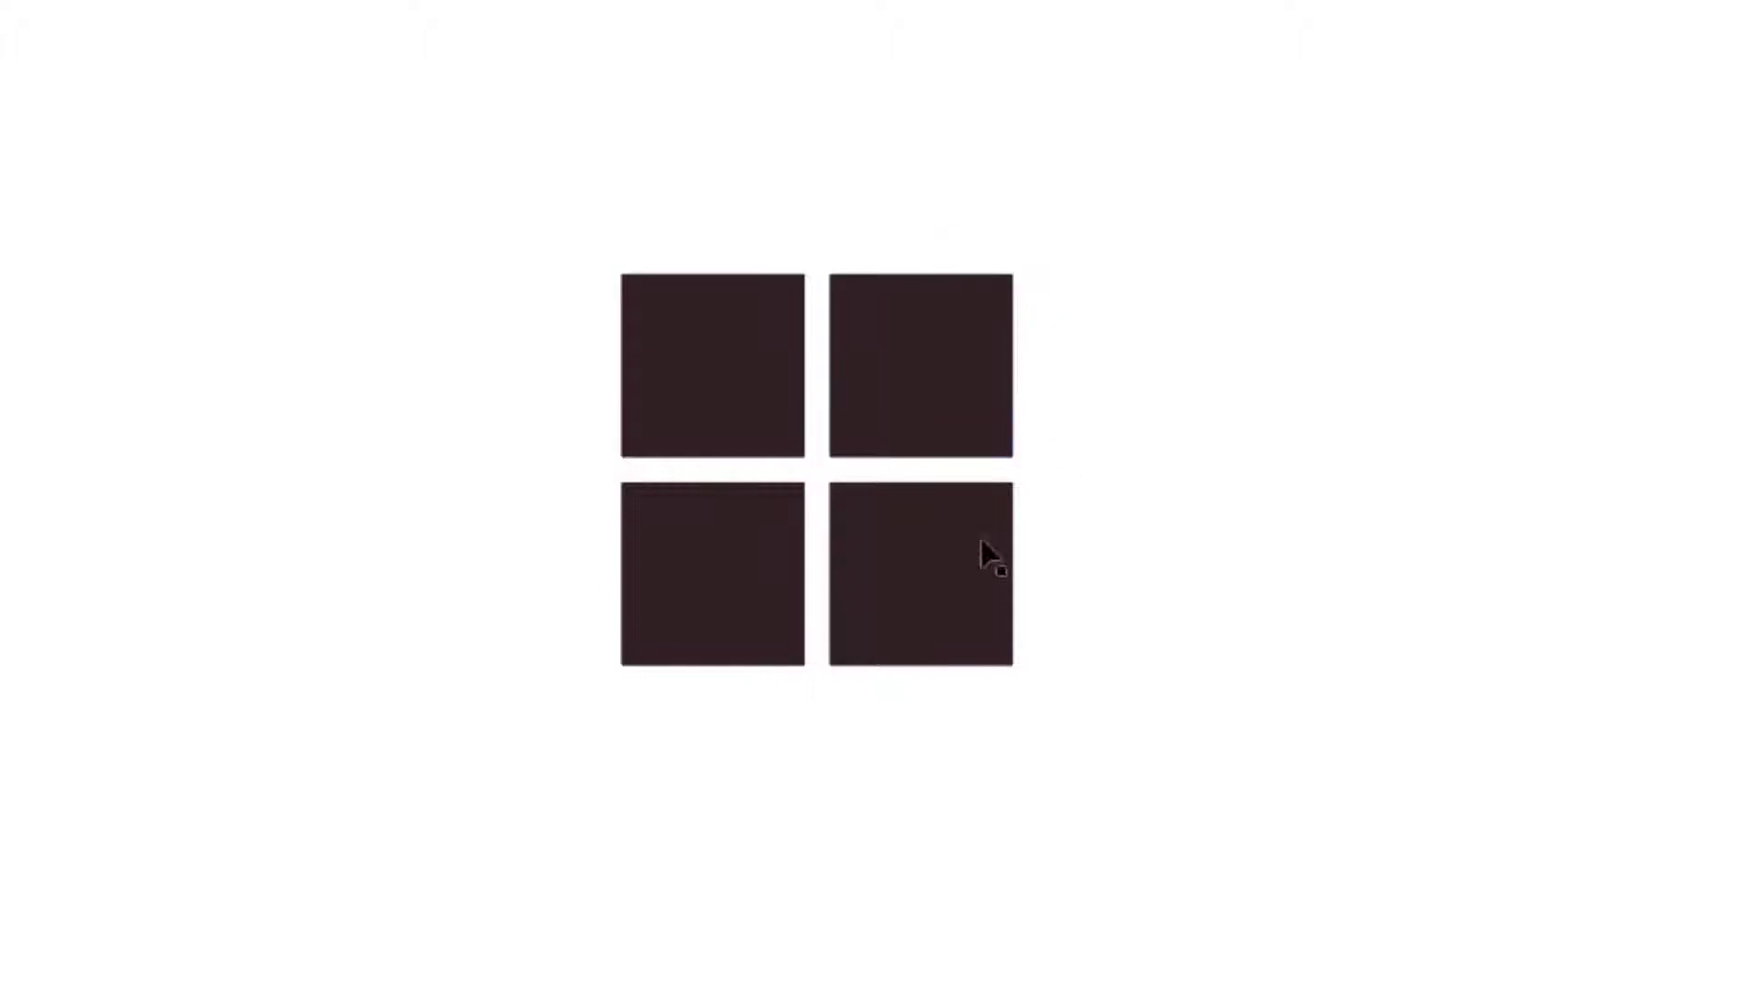
mouse_move(1117, 172)
left_mouse_down()
mouse_move(821, 440)
mouse_move(451, 940)
left_mouse_up()
Alt-drag a copy of all four tiles straight down beneath the originals.
key("a")
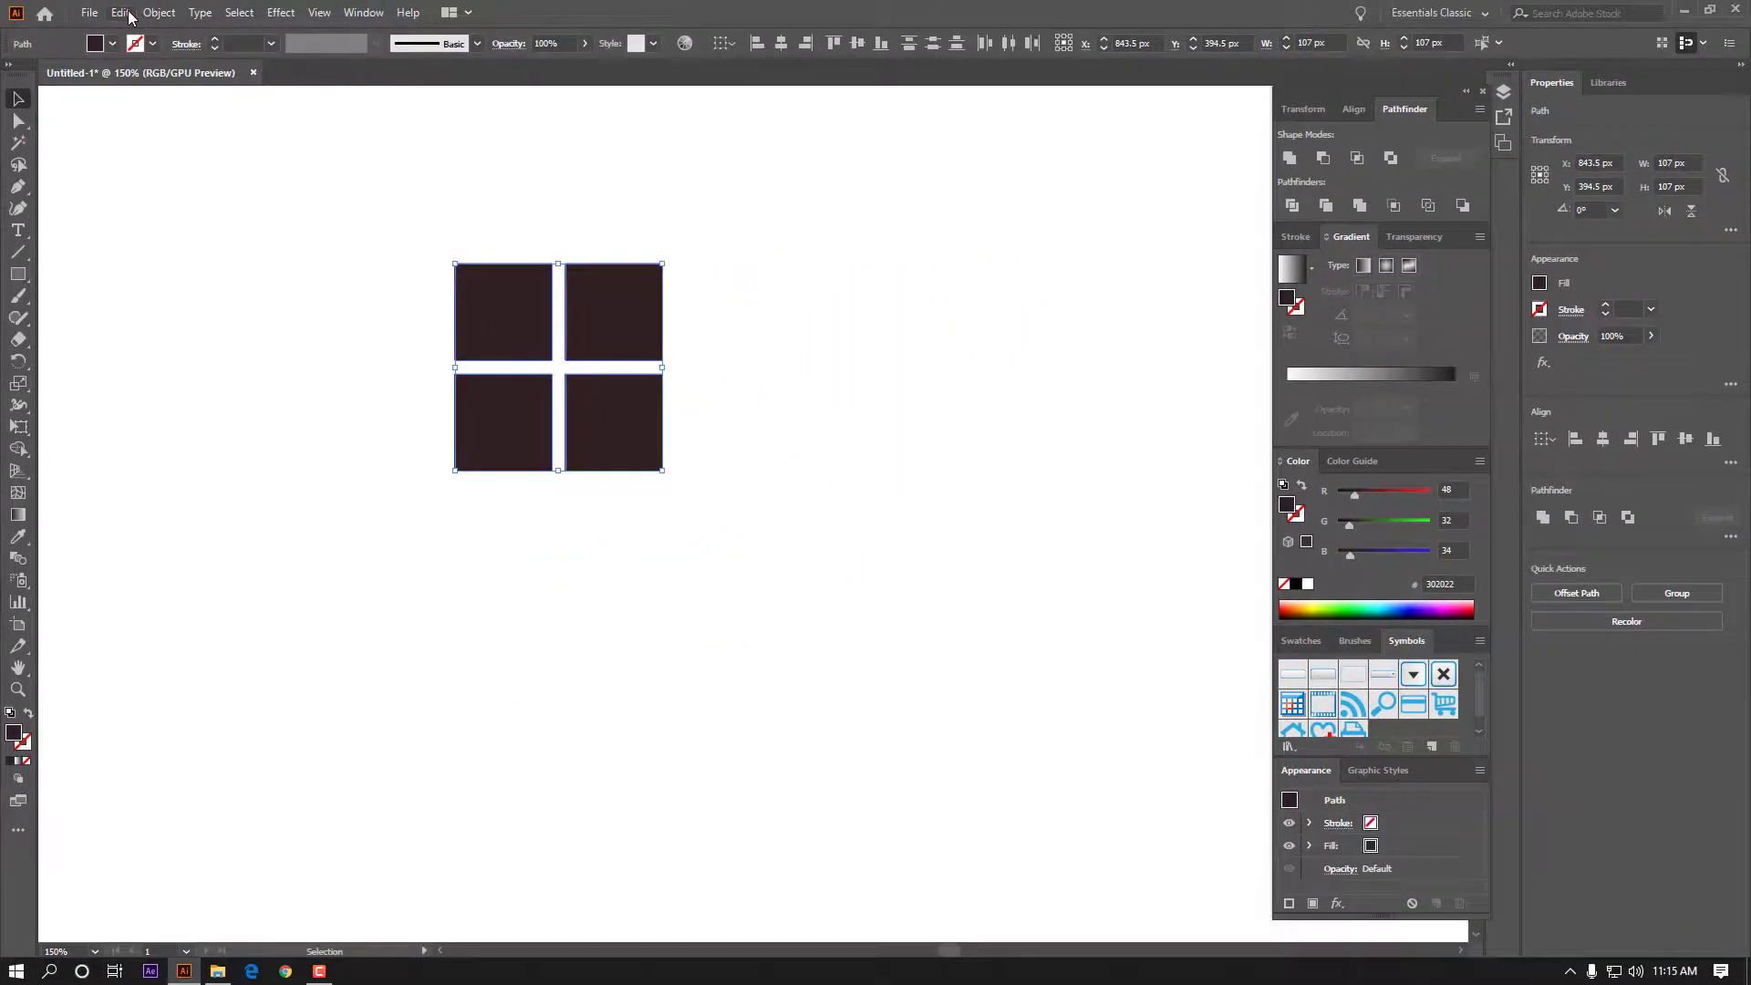
left_click(275, 28)
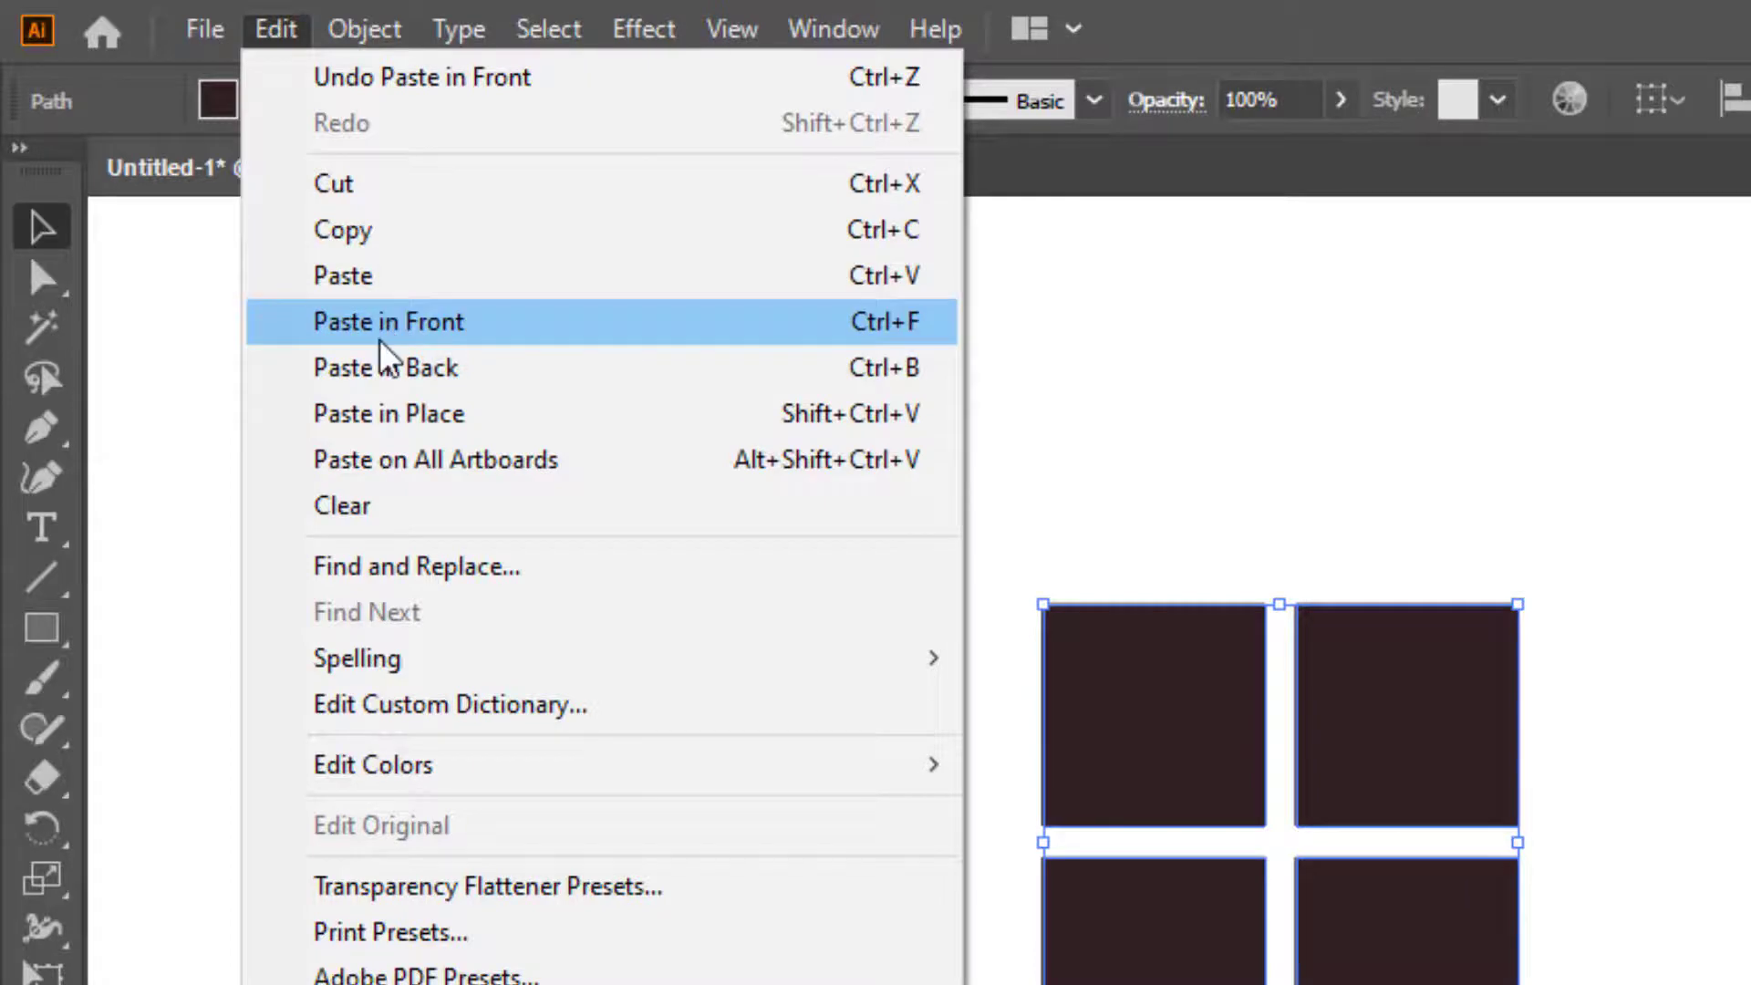
left_click(1173, 657)
left_click(597, 351)
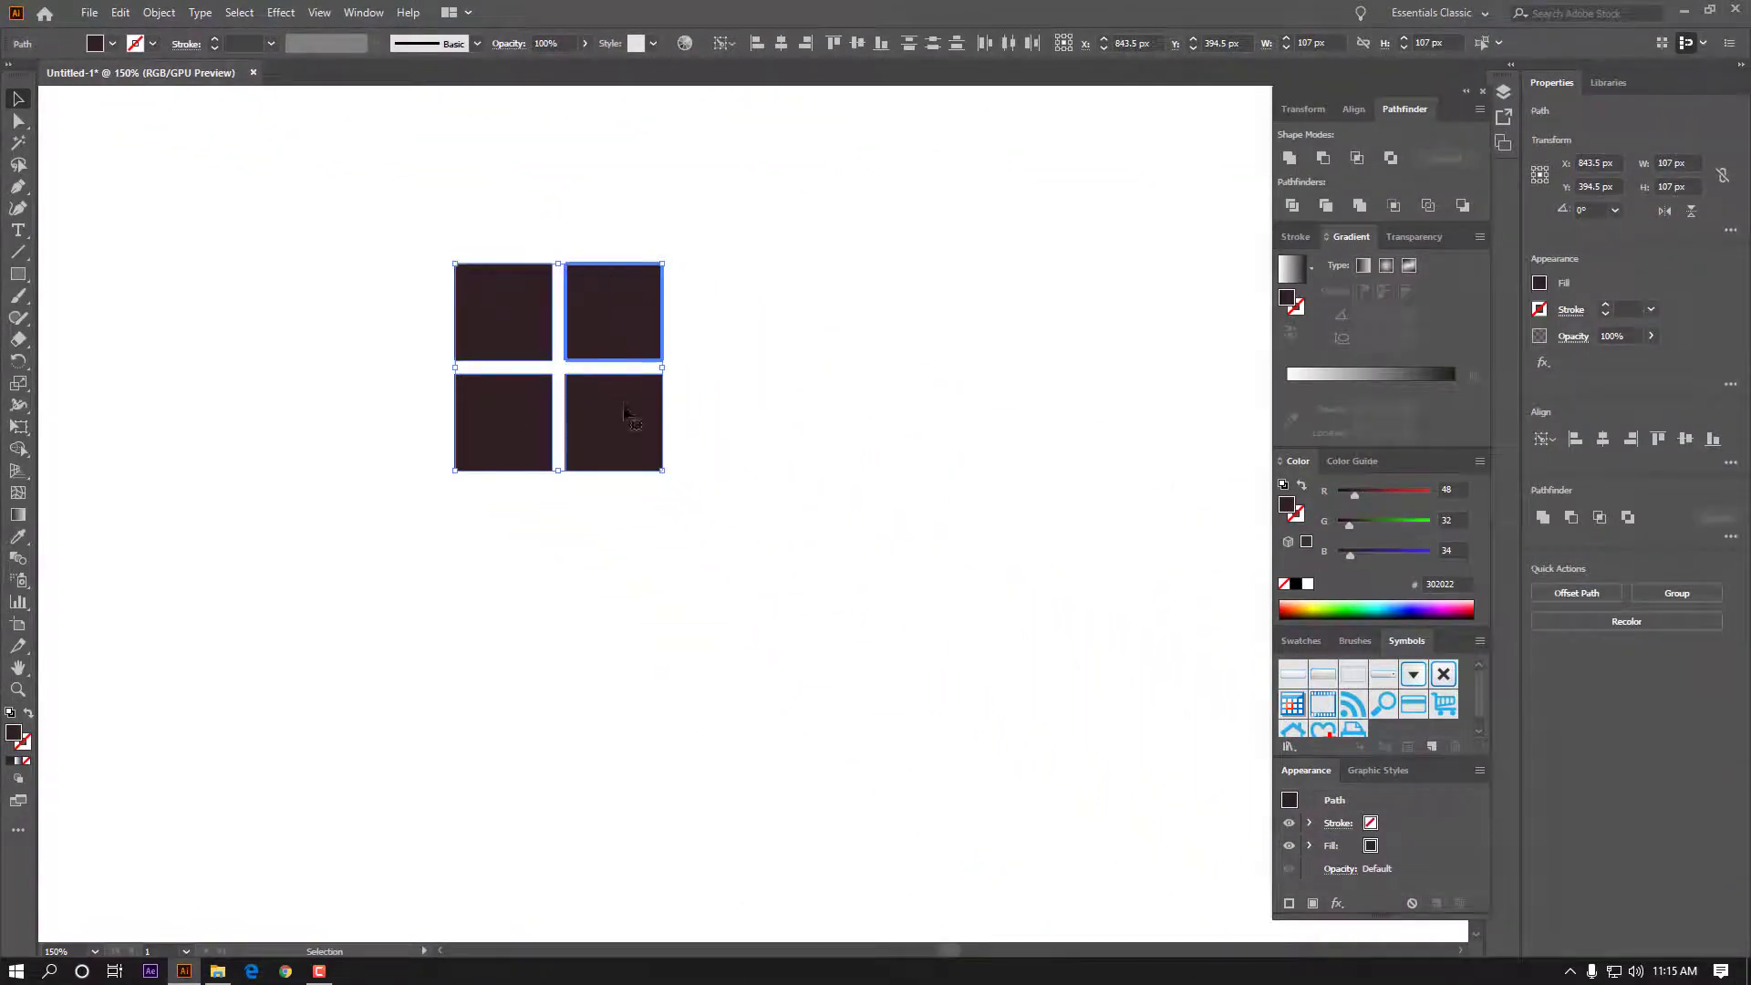
left_click(727, 422)
left_click(643, 431)
key("ctrl+a")
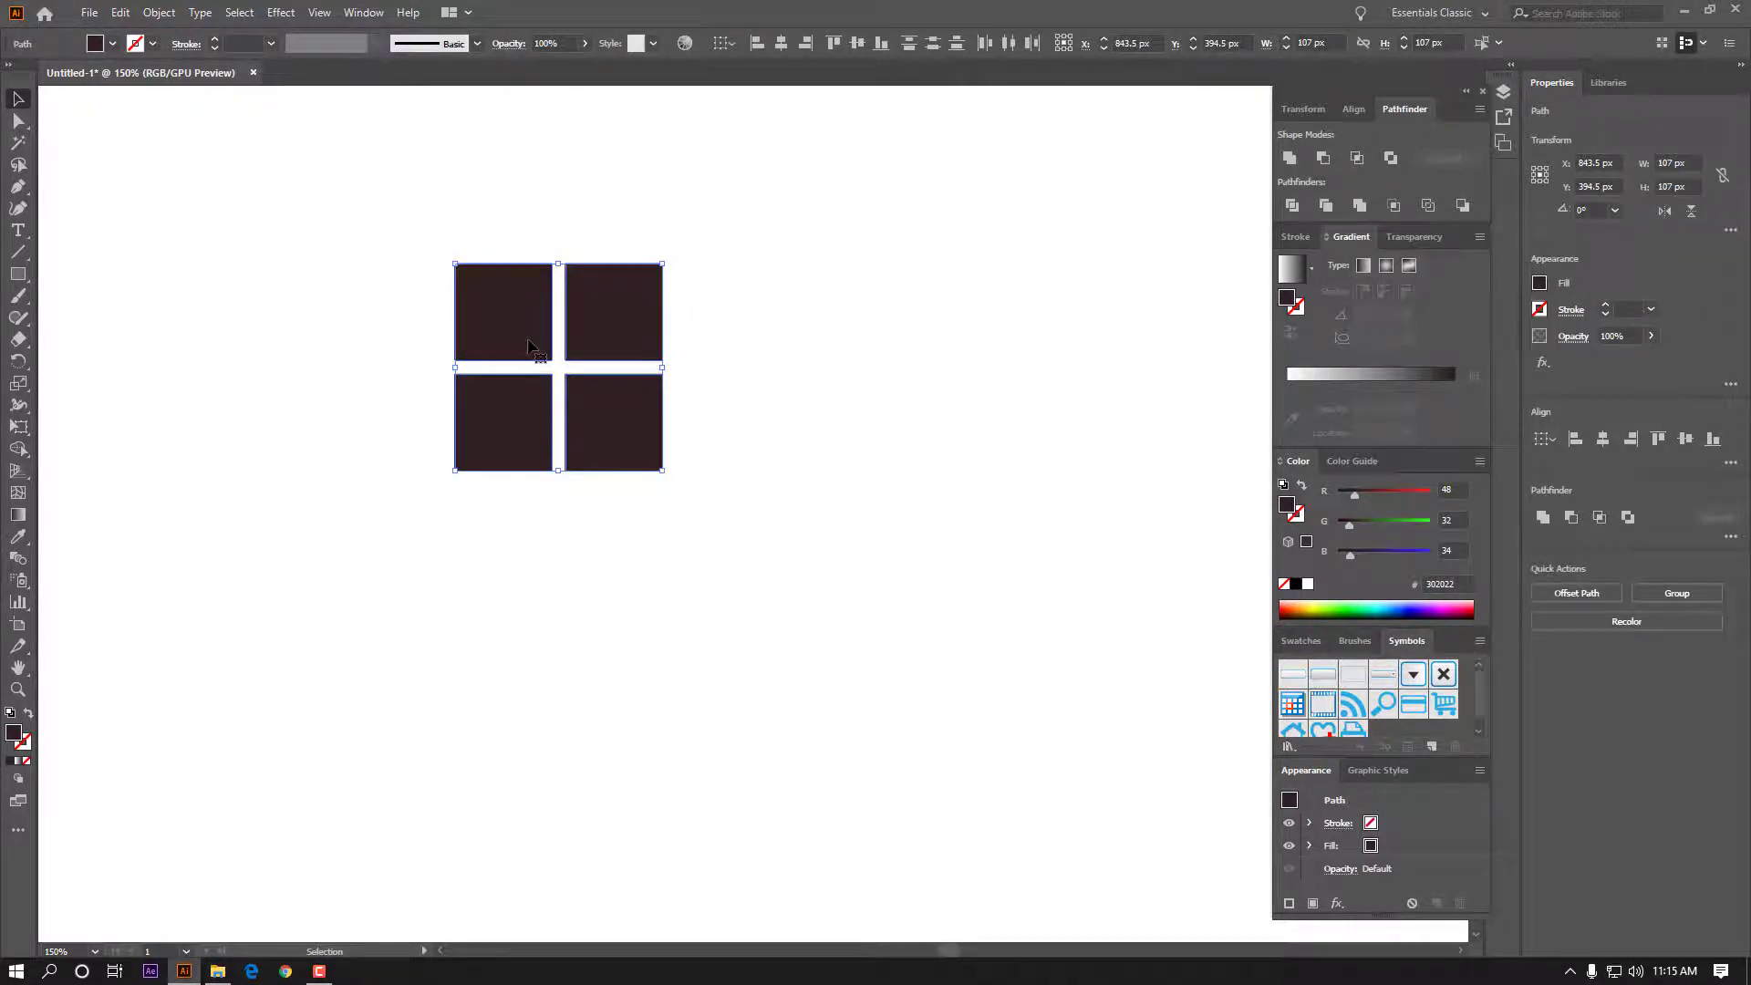
left_click_drag(528, 346, 525, 573)
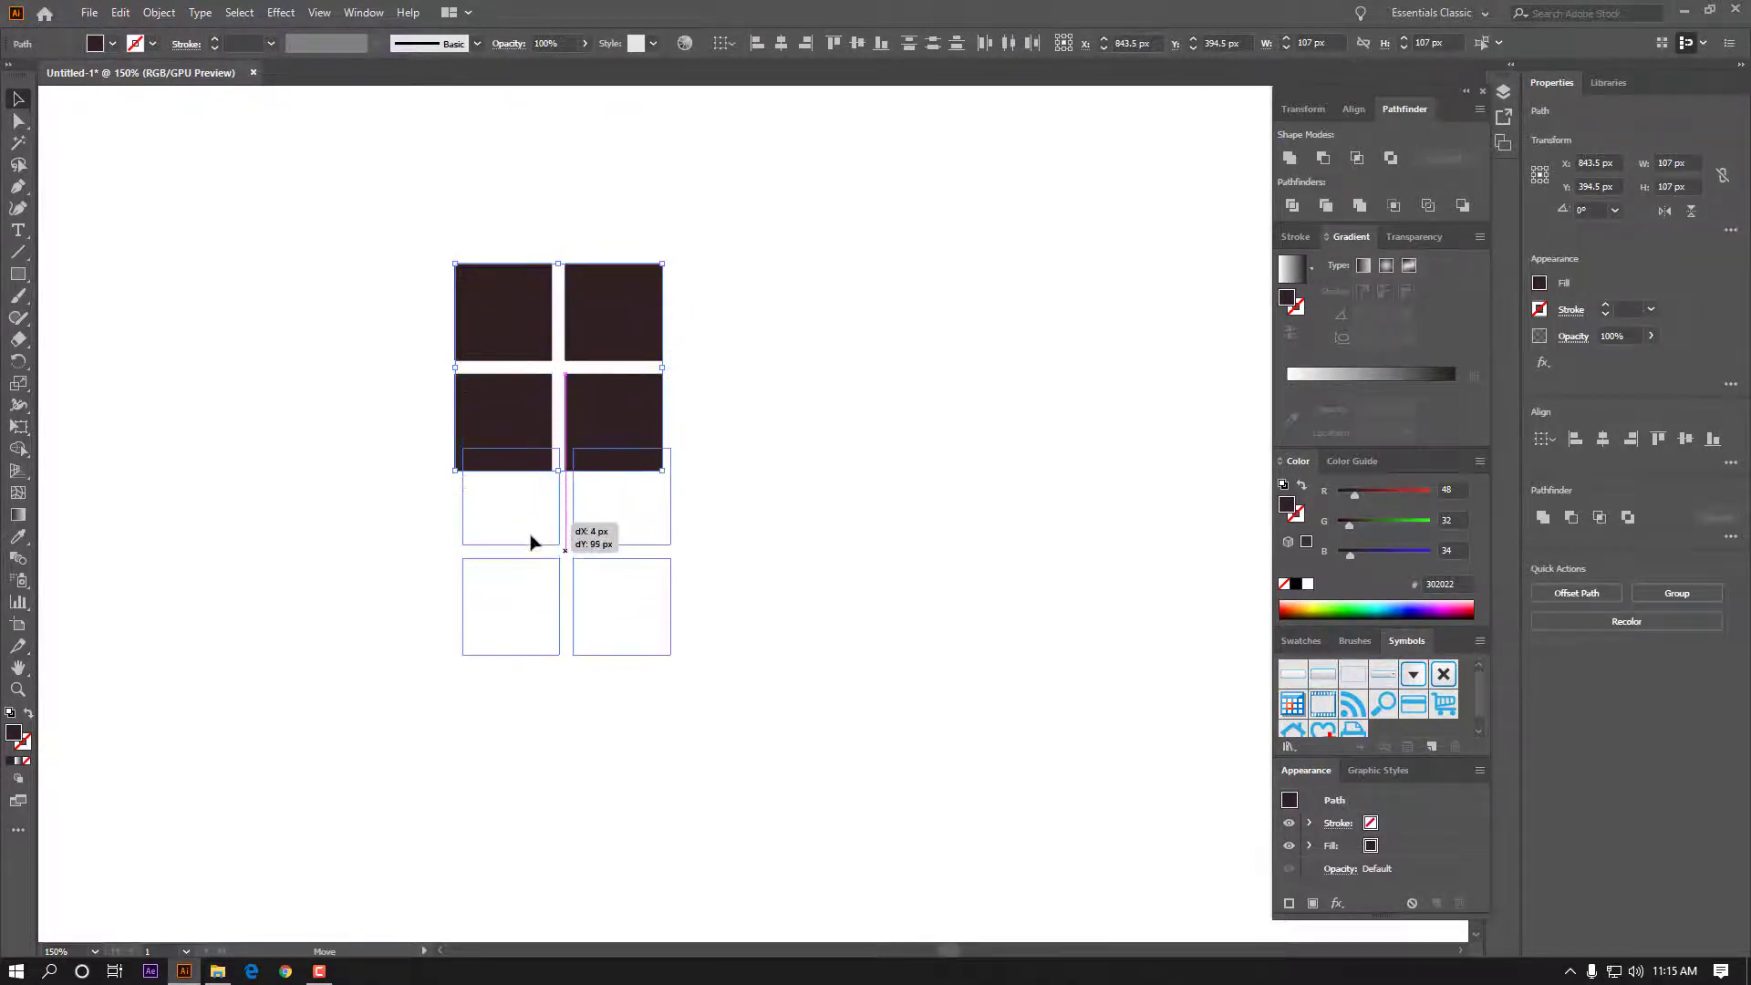
left_click_drag(526, 573, 527, 572)
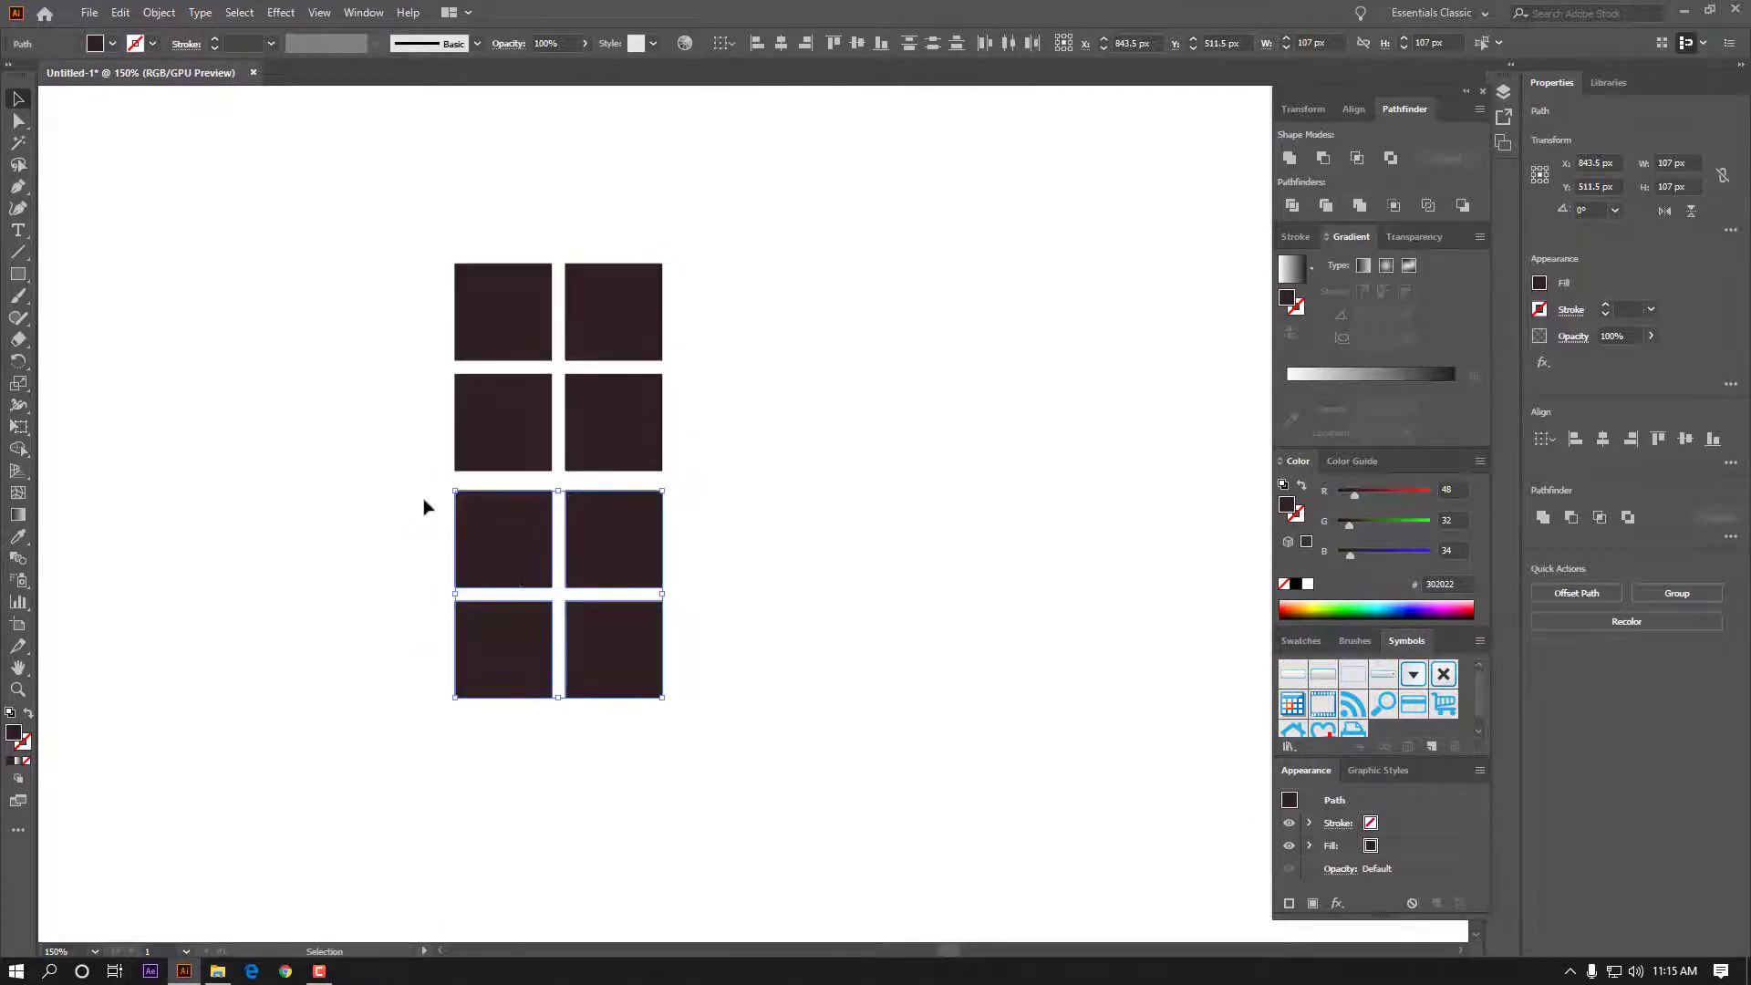
left_click(363, 436)
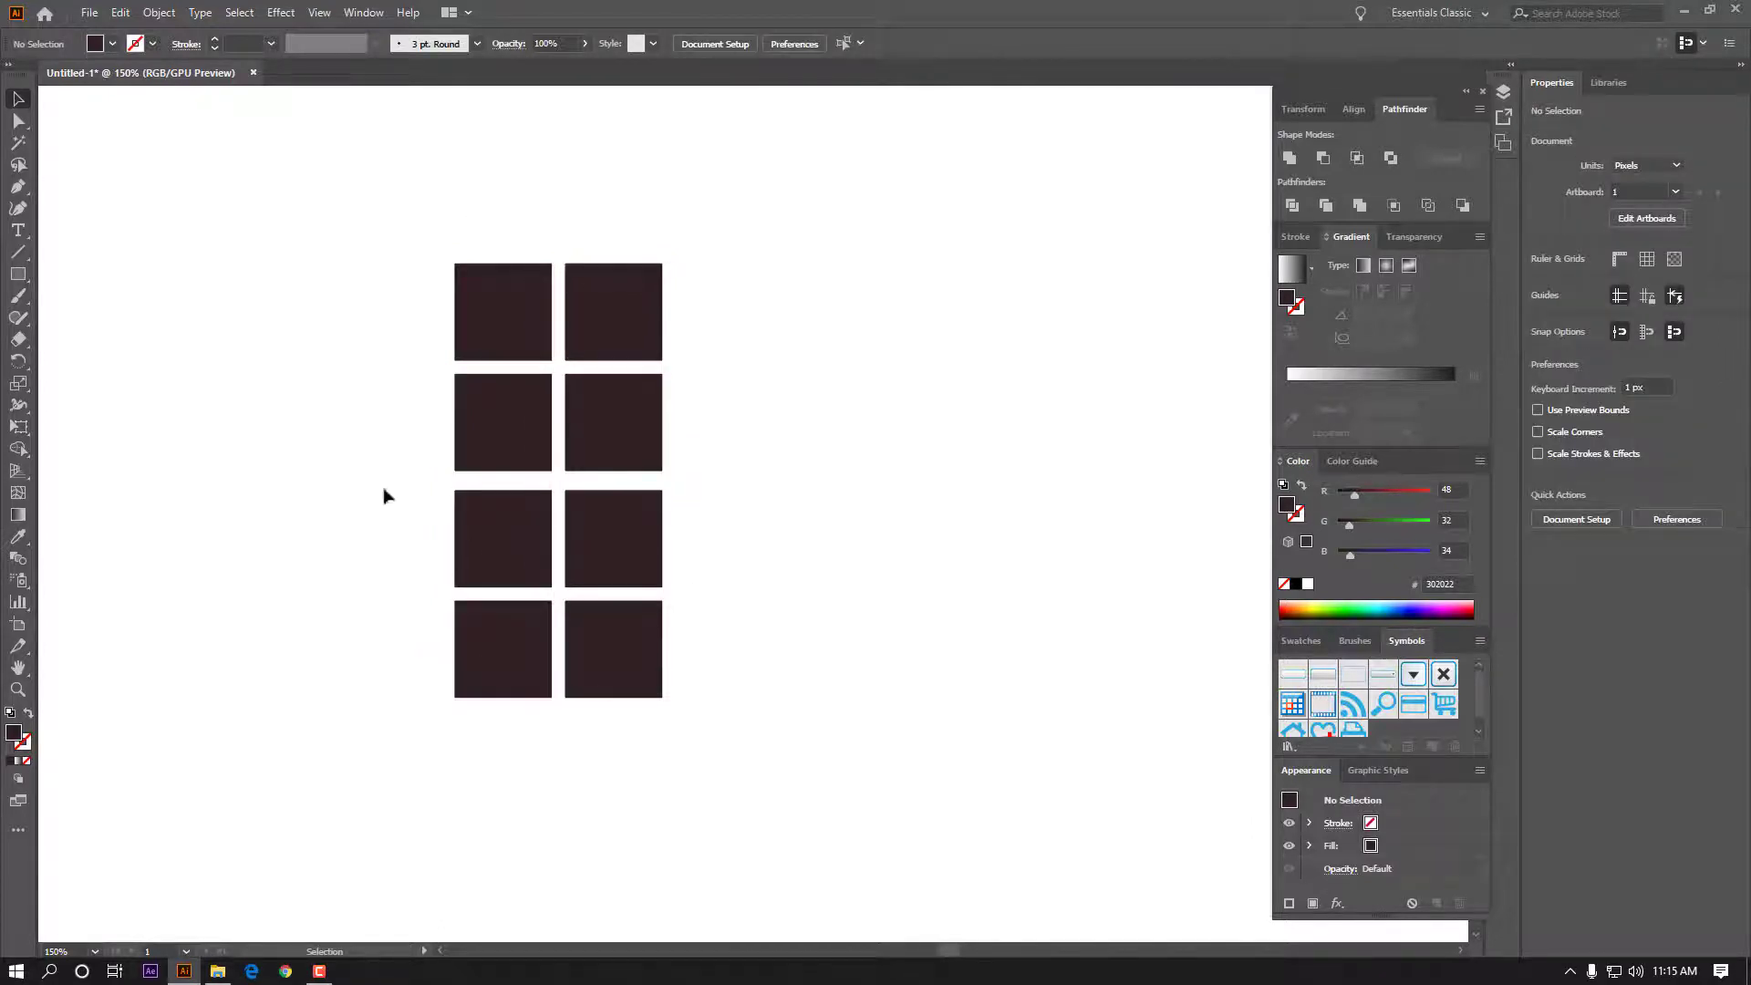
left_click_drag(703, 515, 332, 754)
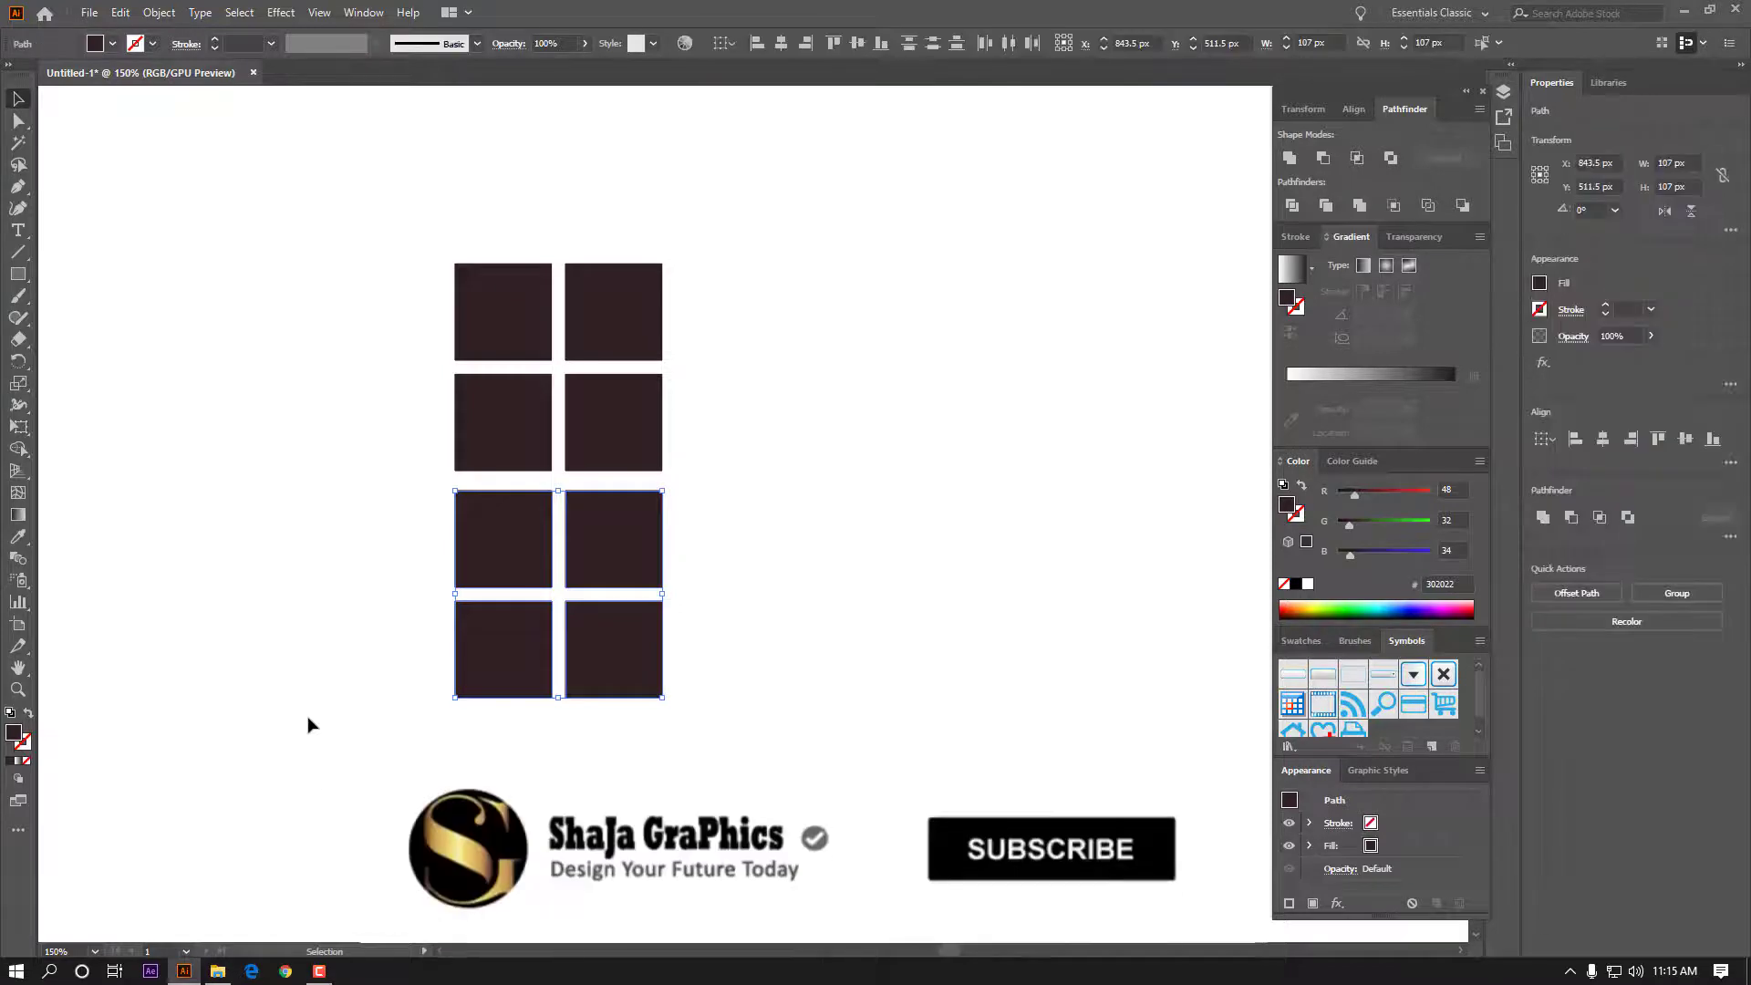
Fill the top four tiles #990E25 and the bottom four #E8D4D8.
double_click(14, 733)
left_click_drag(741, 215, 381, 459)
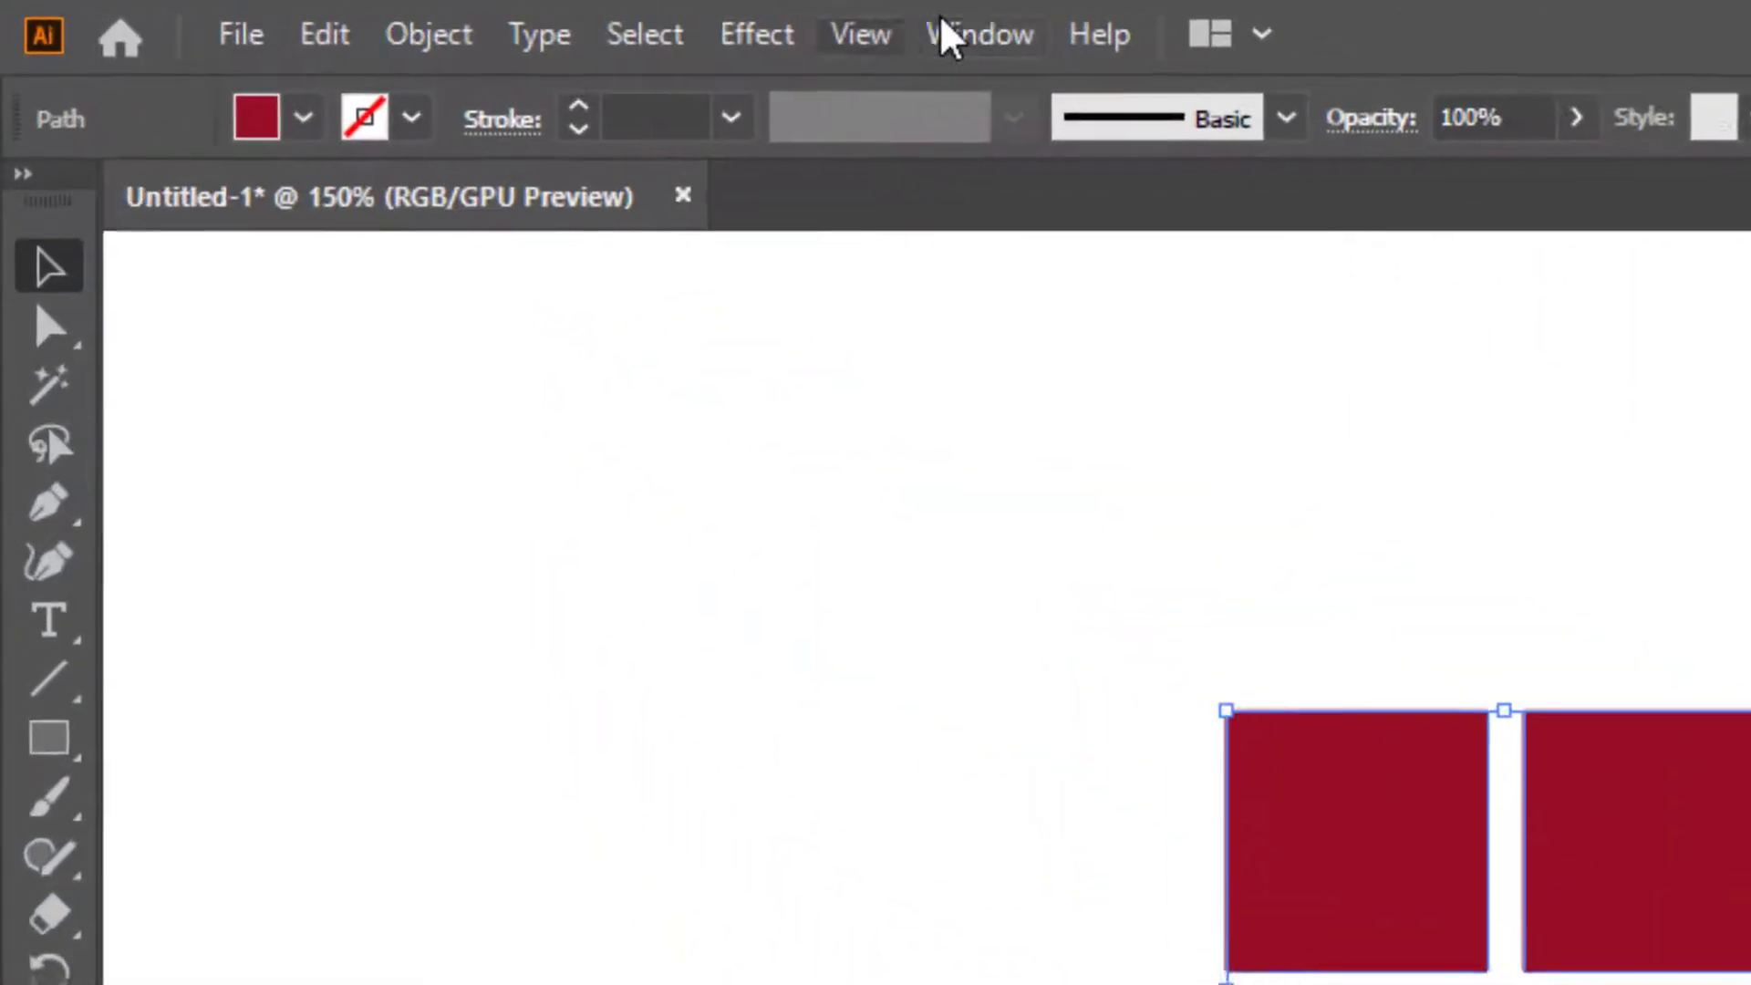
left_click(363, 12)
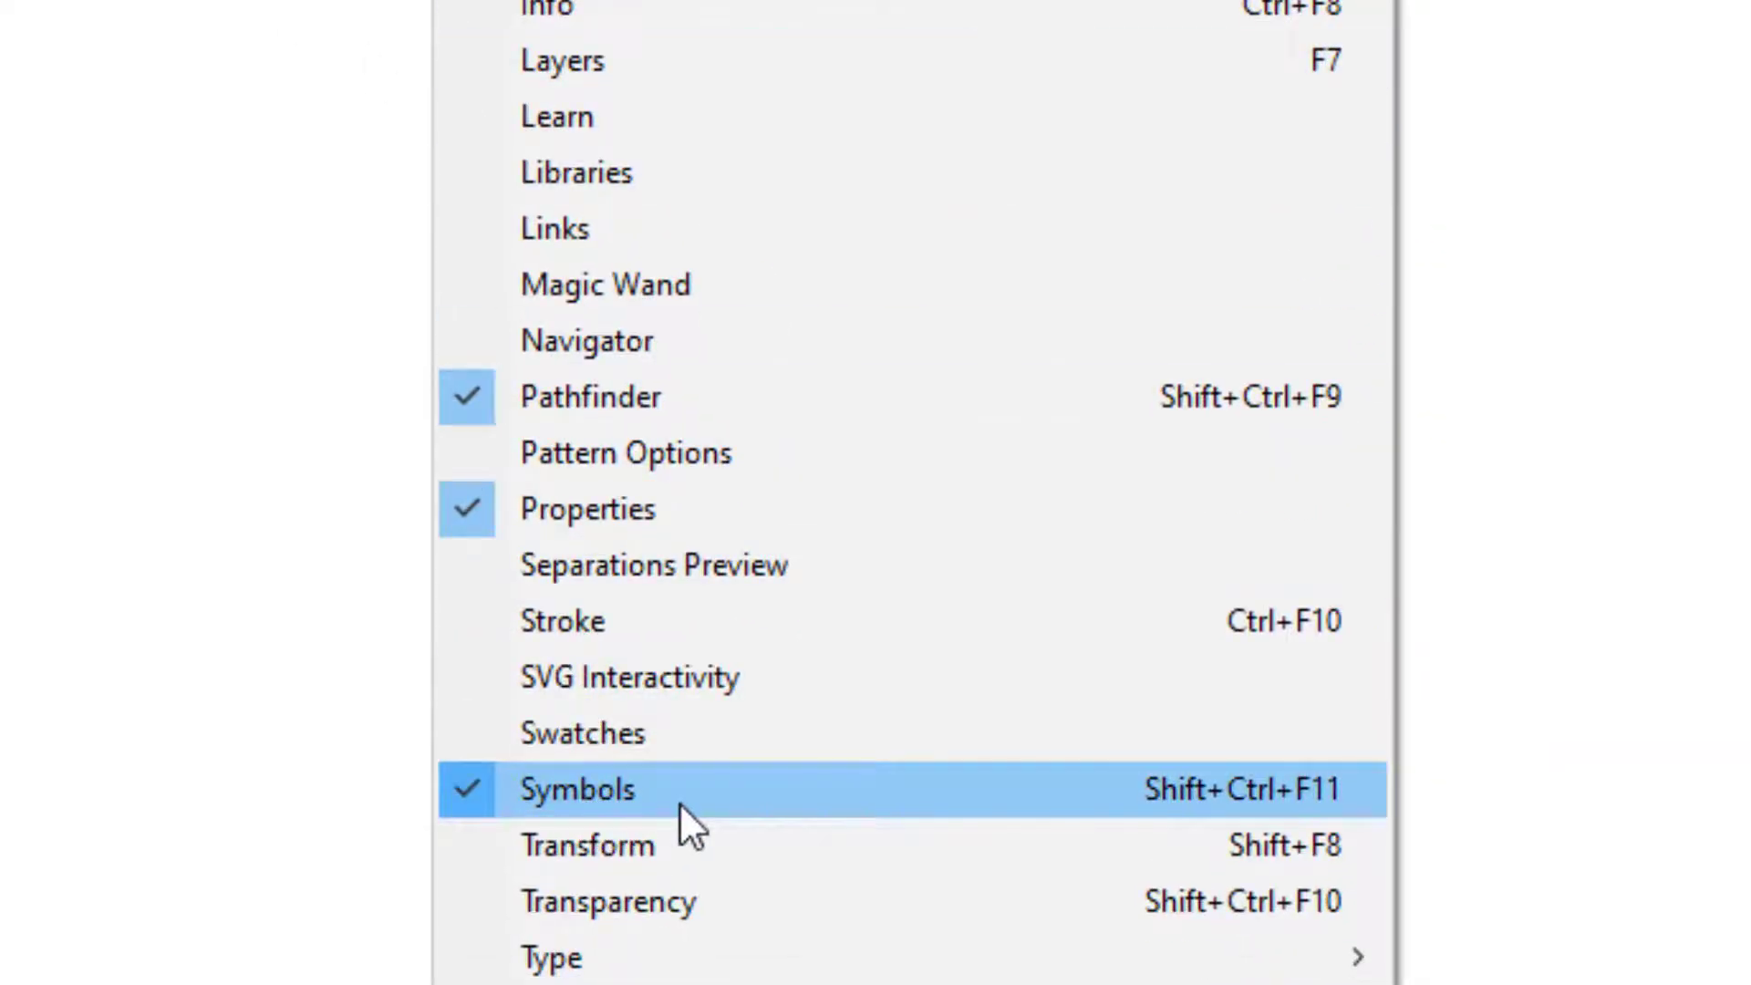
Save the four dark red tiles as a symbol named 'rect 1'.
left_click(1406, 528)
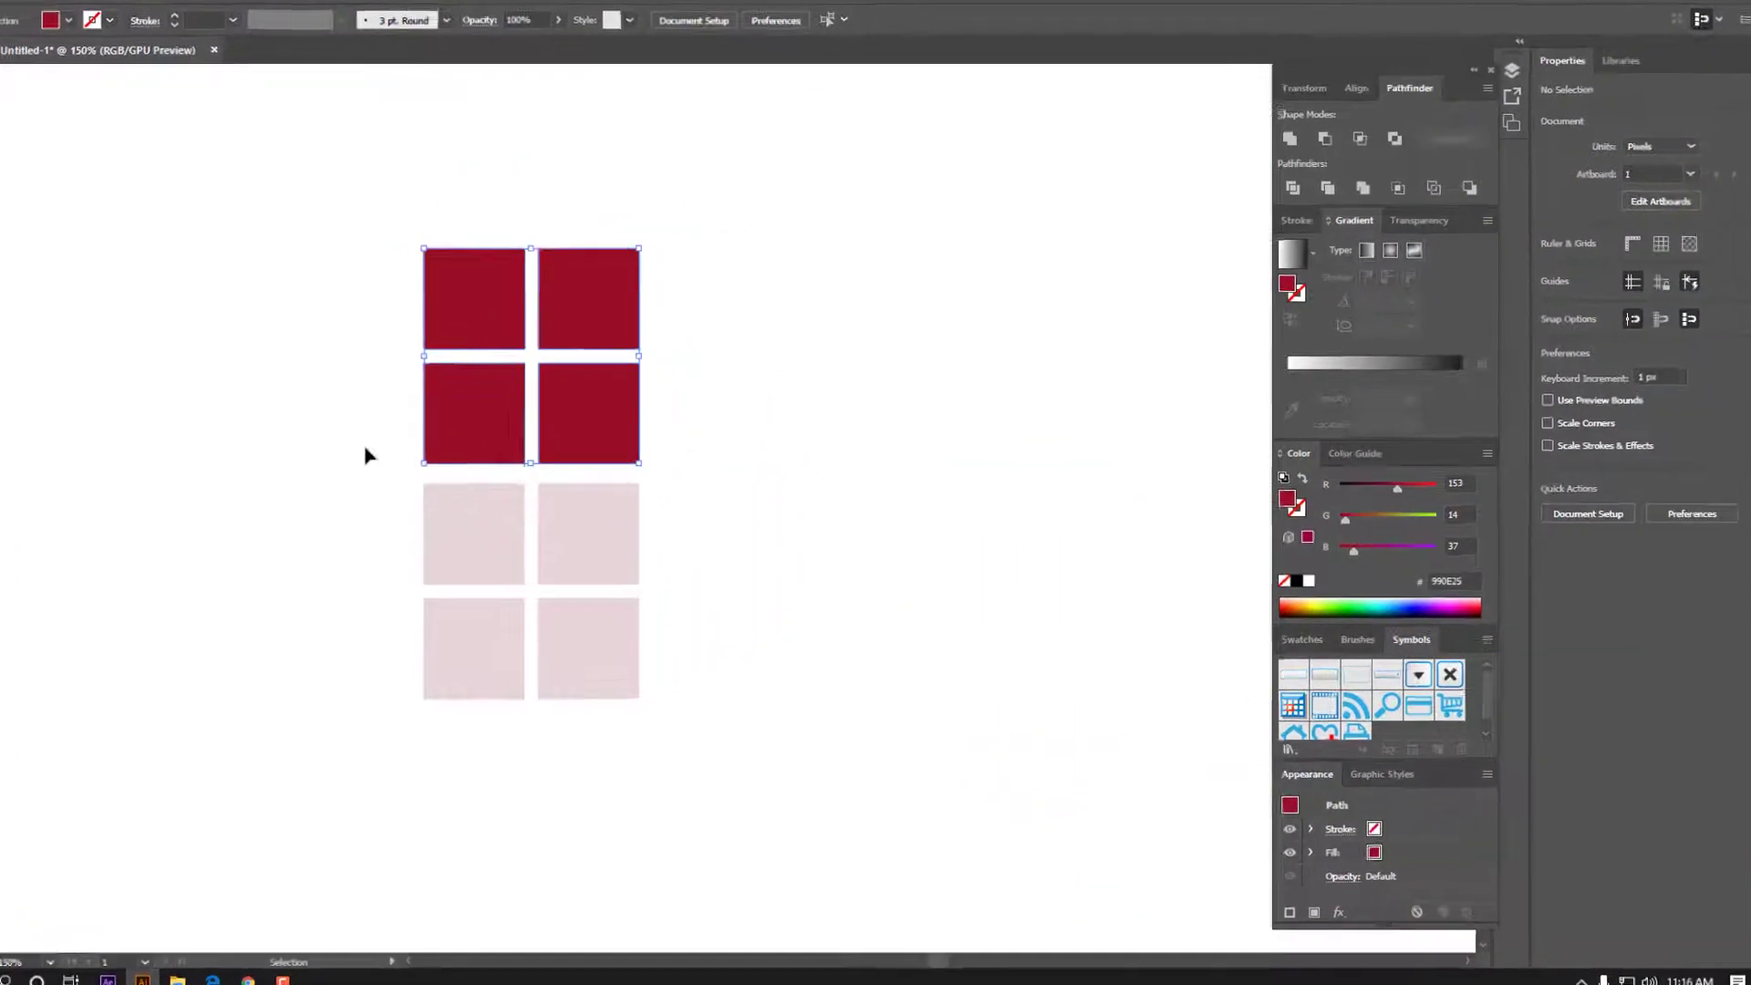
mouse_move(506, 351)
left_mouse_down()
mouse_move(1459, 750)
mouse_move(1442, 751)
left_mouse_up()
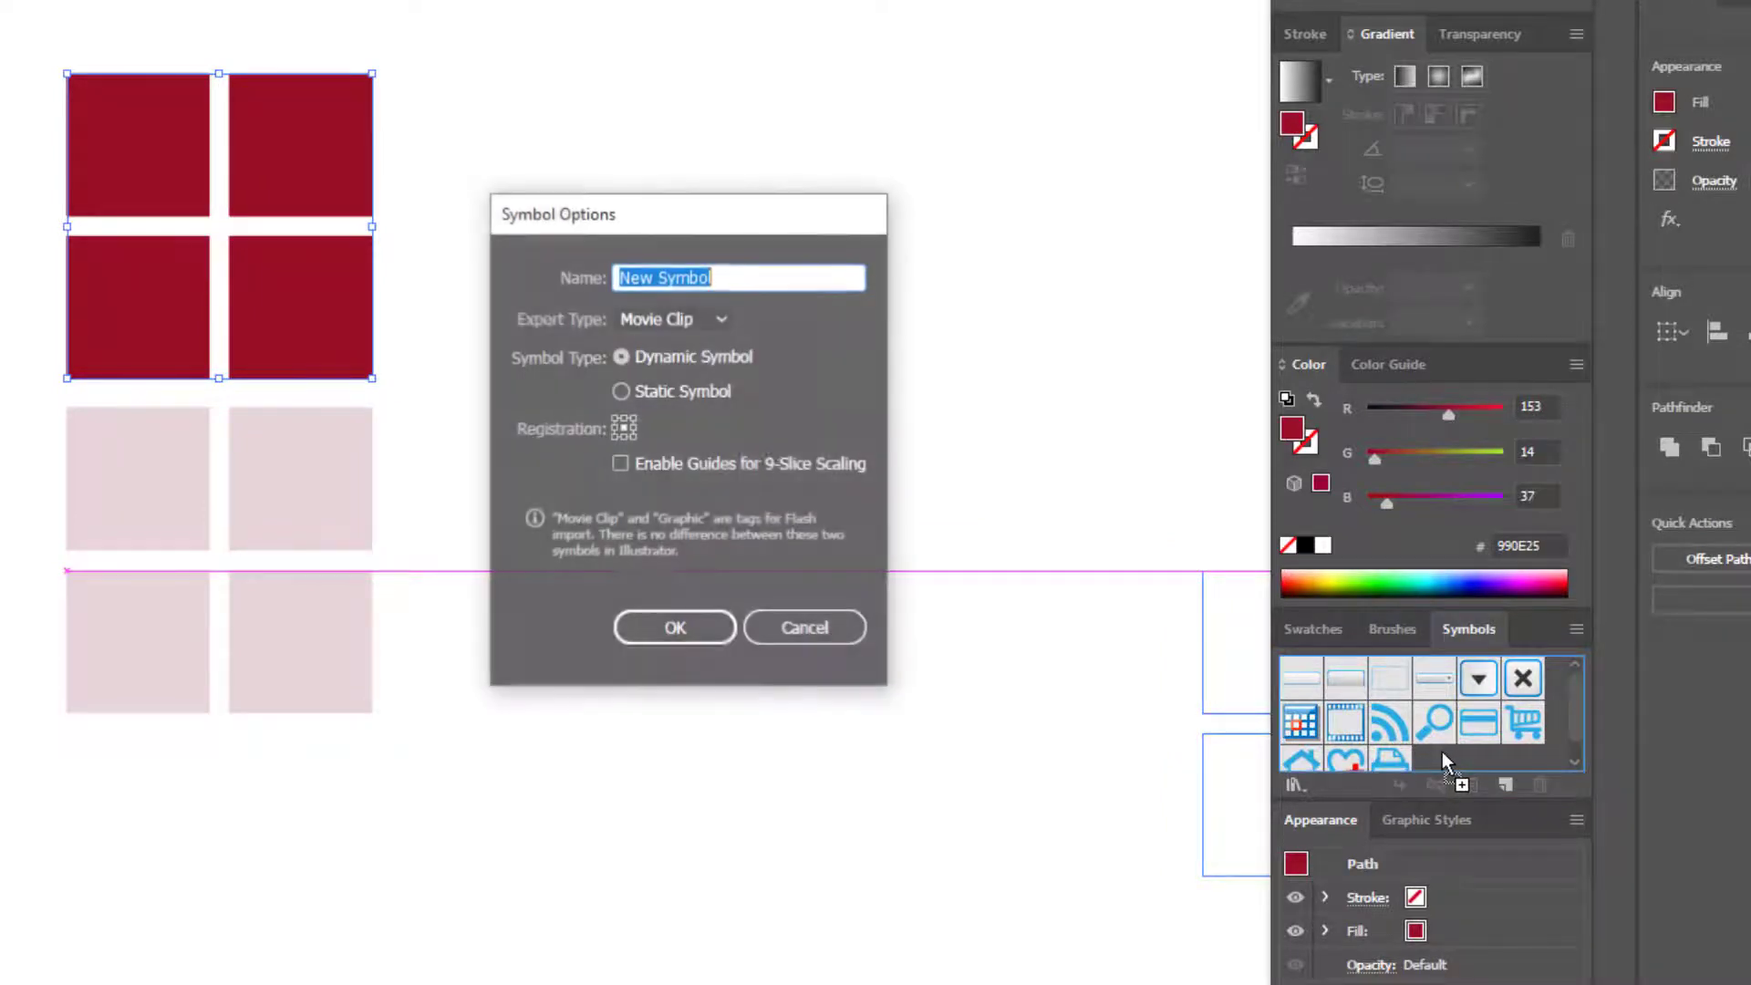
left_click_drag(611, 214, 602, 130)
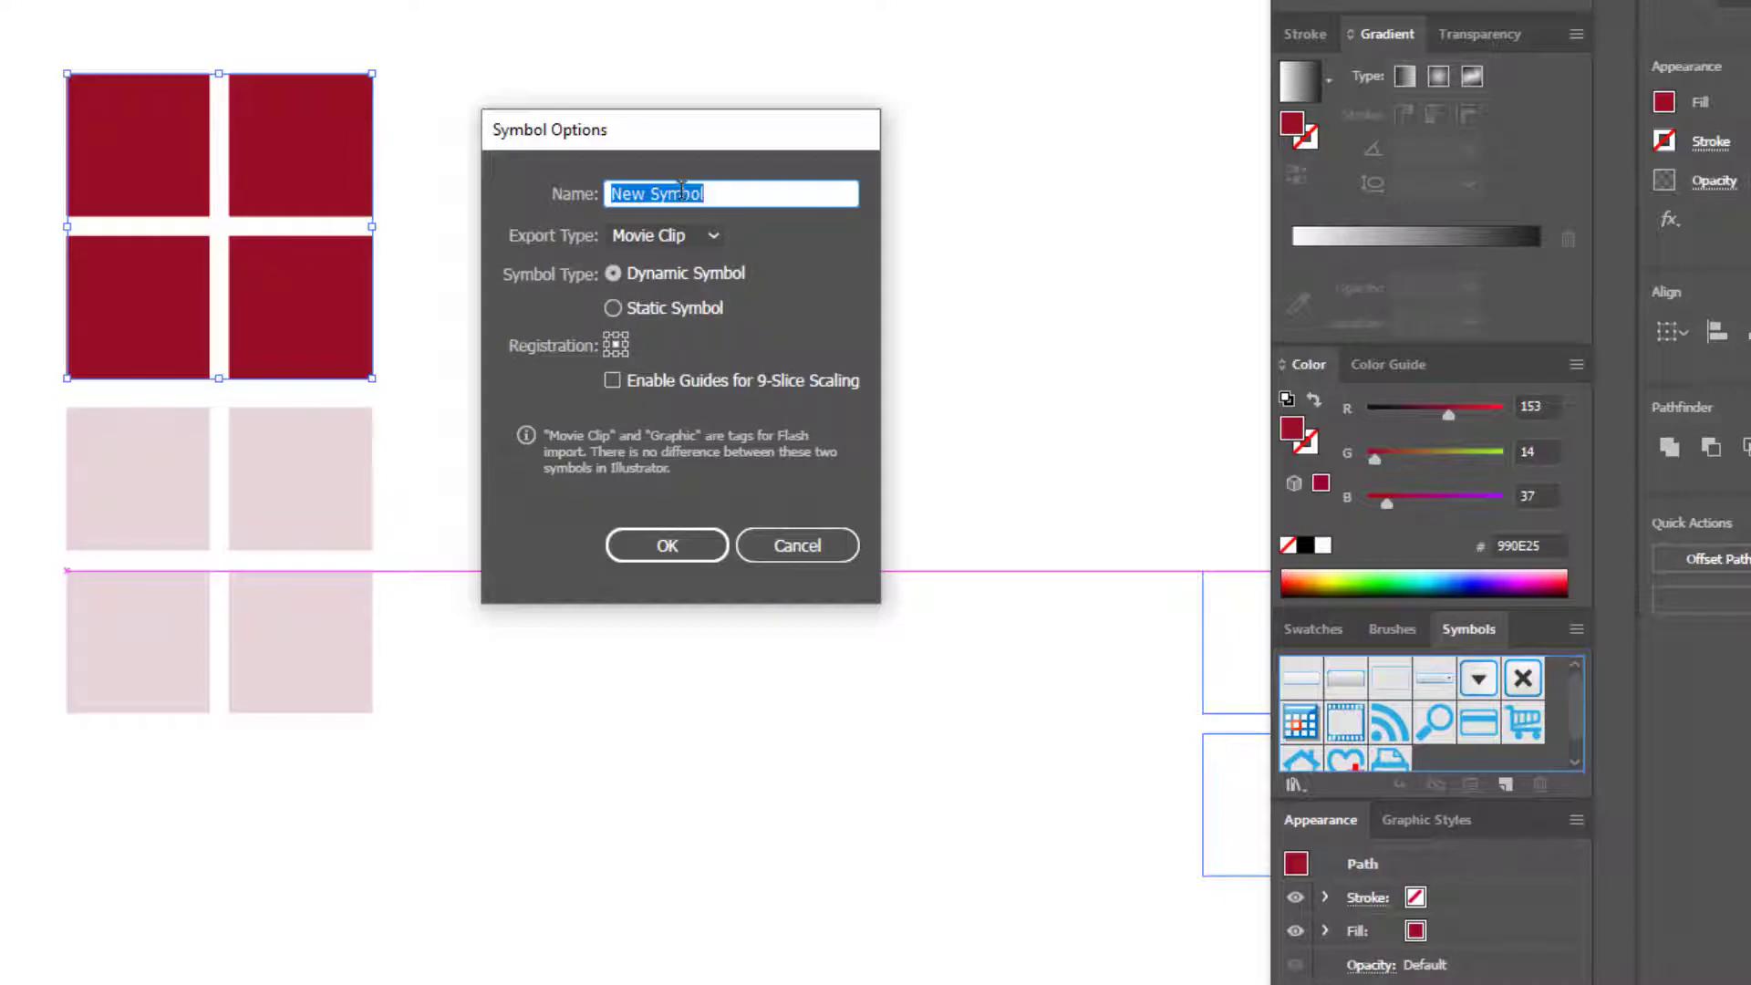
type("rect 1")
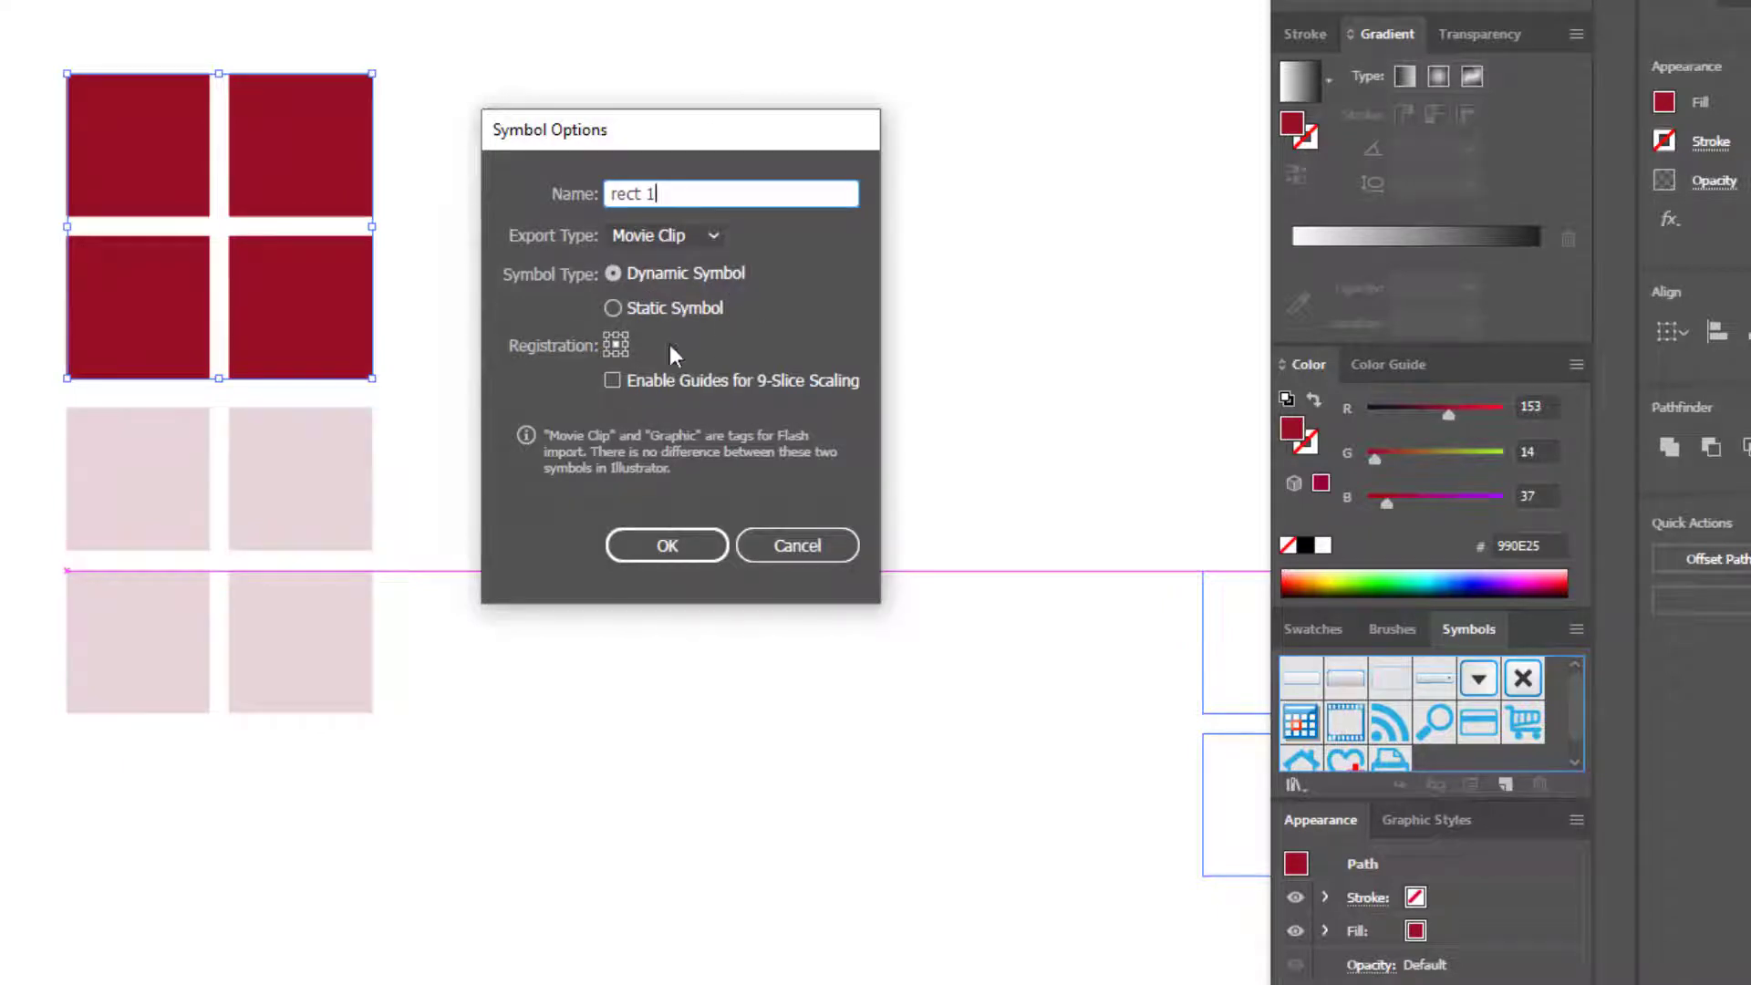
left_click(665, 544)
left_click(432, 326)
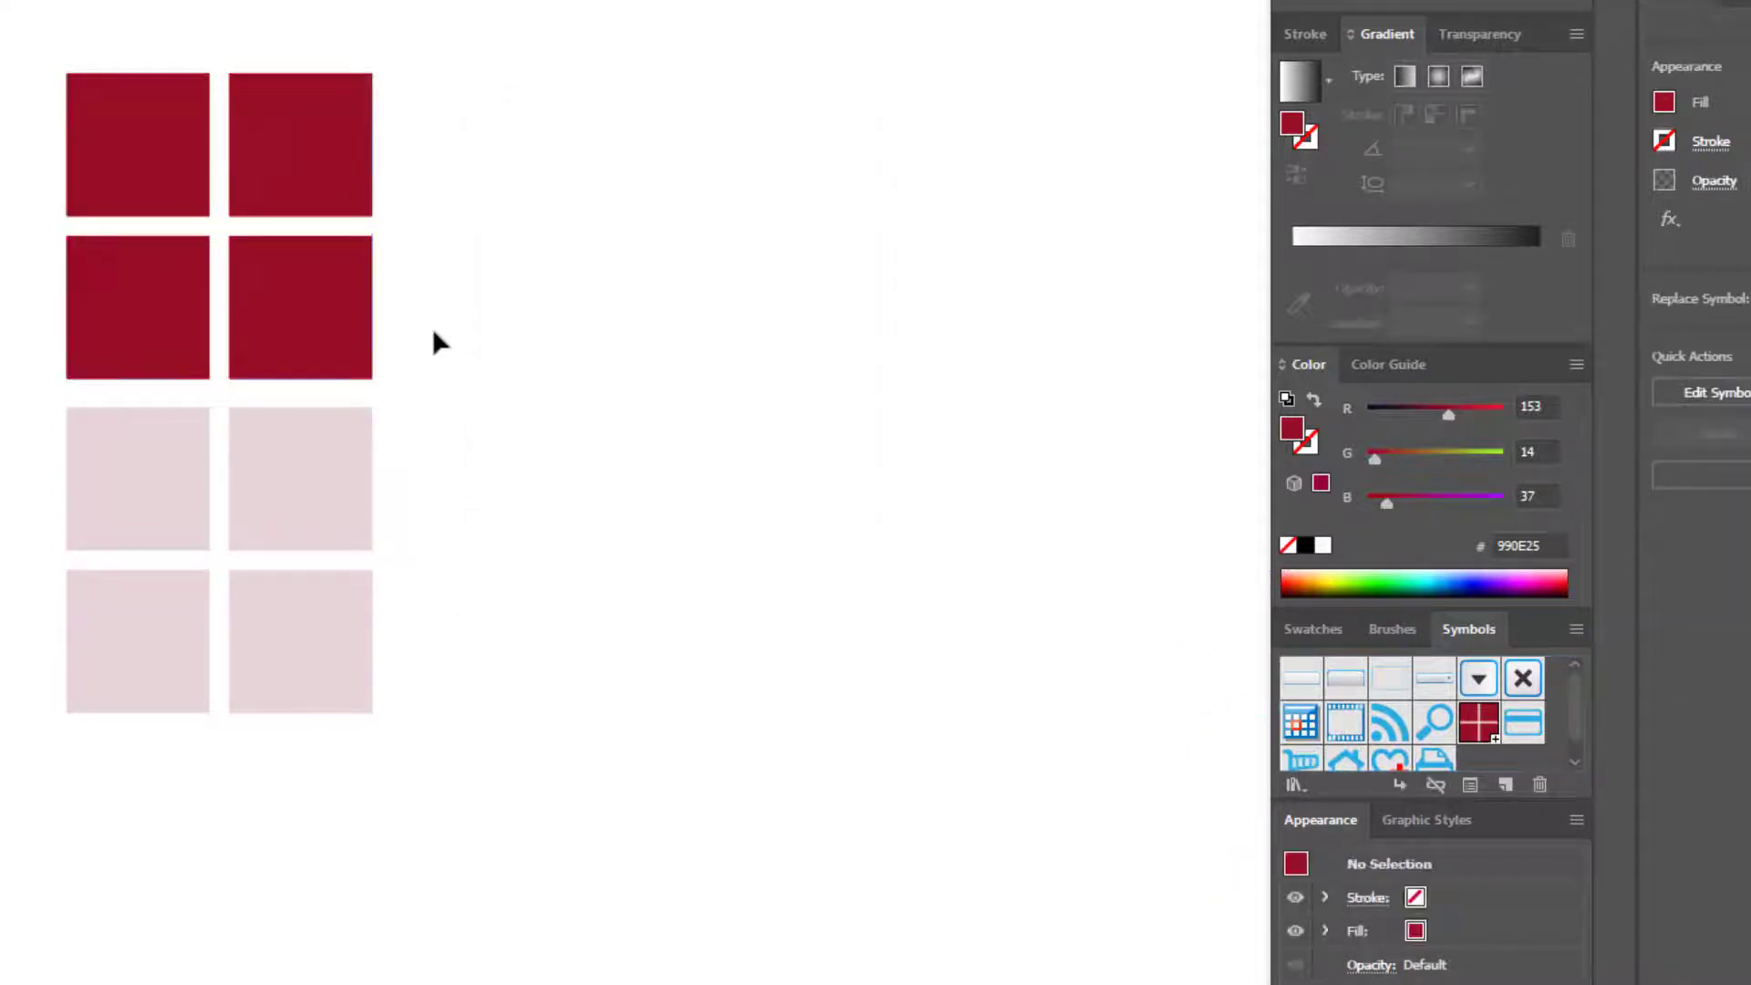
left_click(113, 502)
left_click_drag(113, 501, 1459, 729)
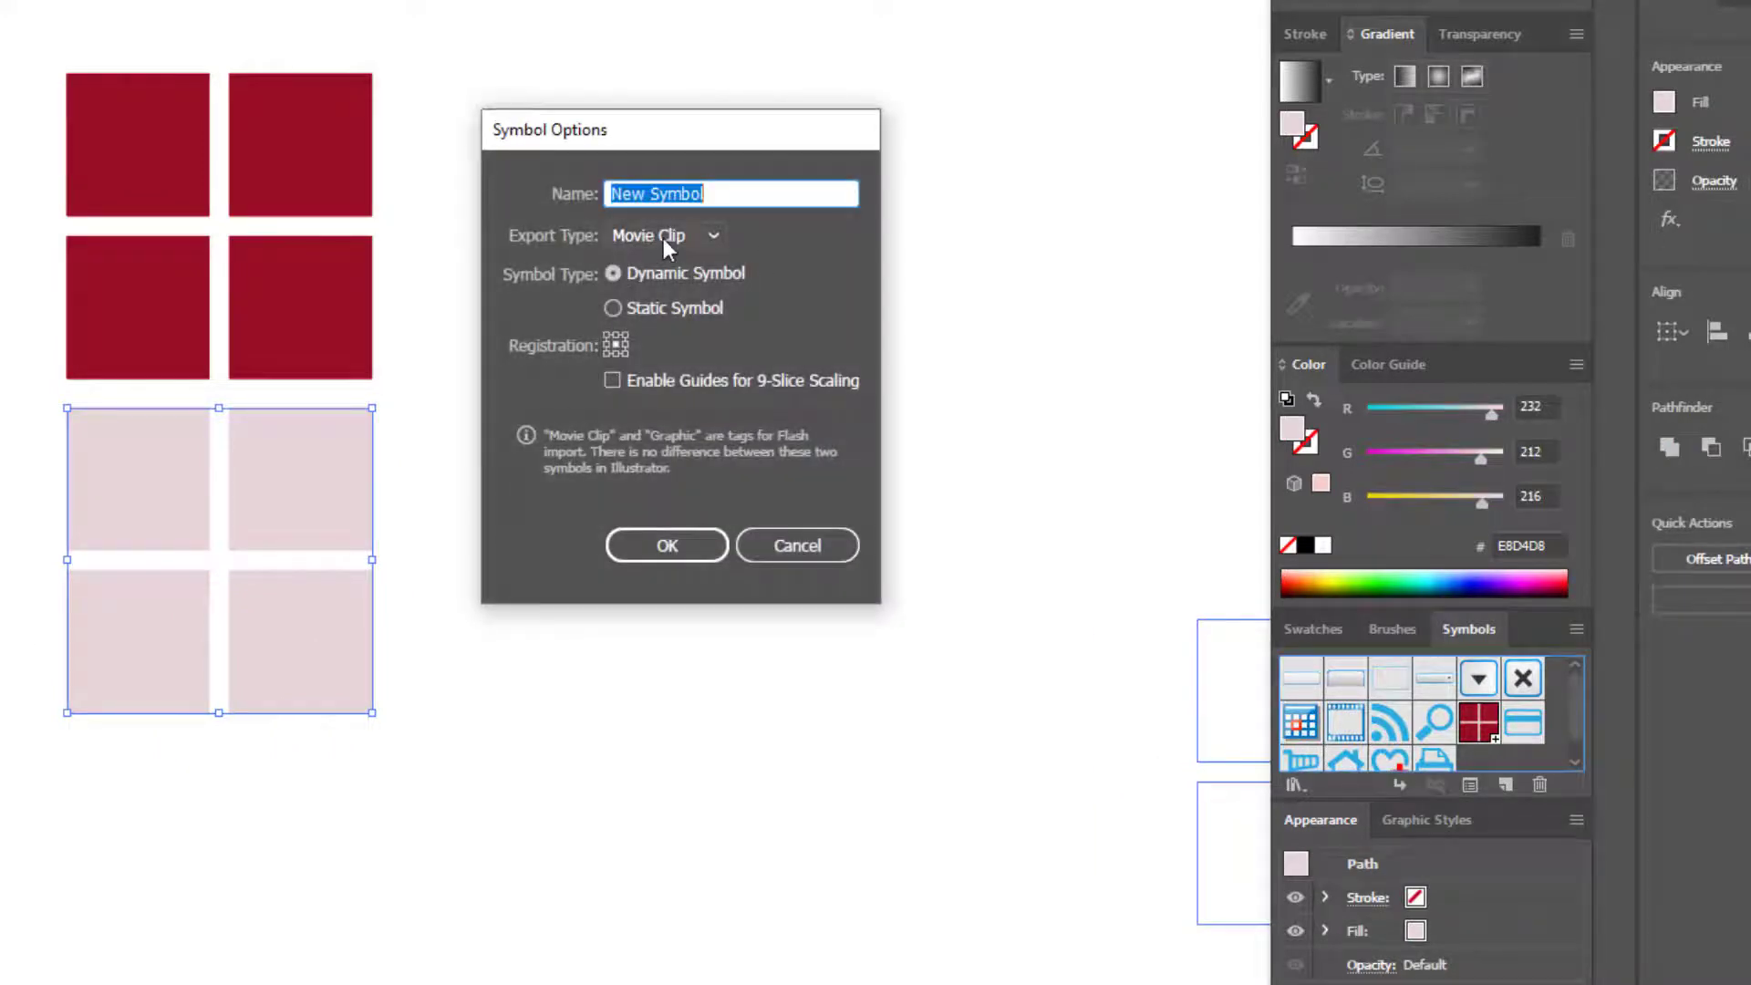
Name the pink tile symbol 'ract 2' and move both tile grids up and right.
type("ract 2")
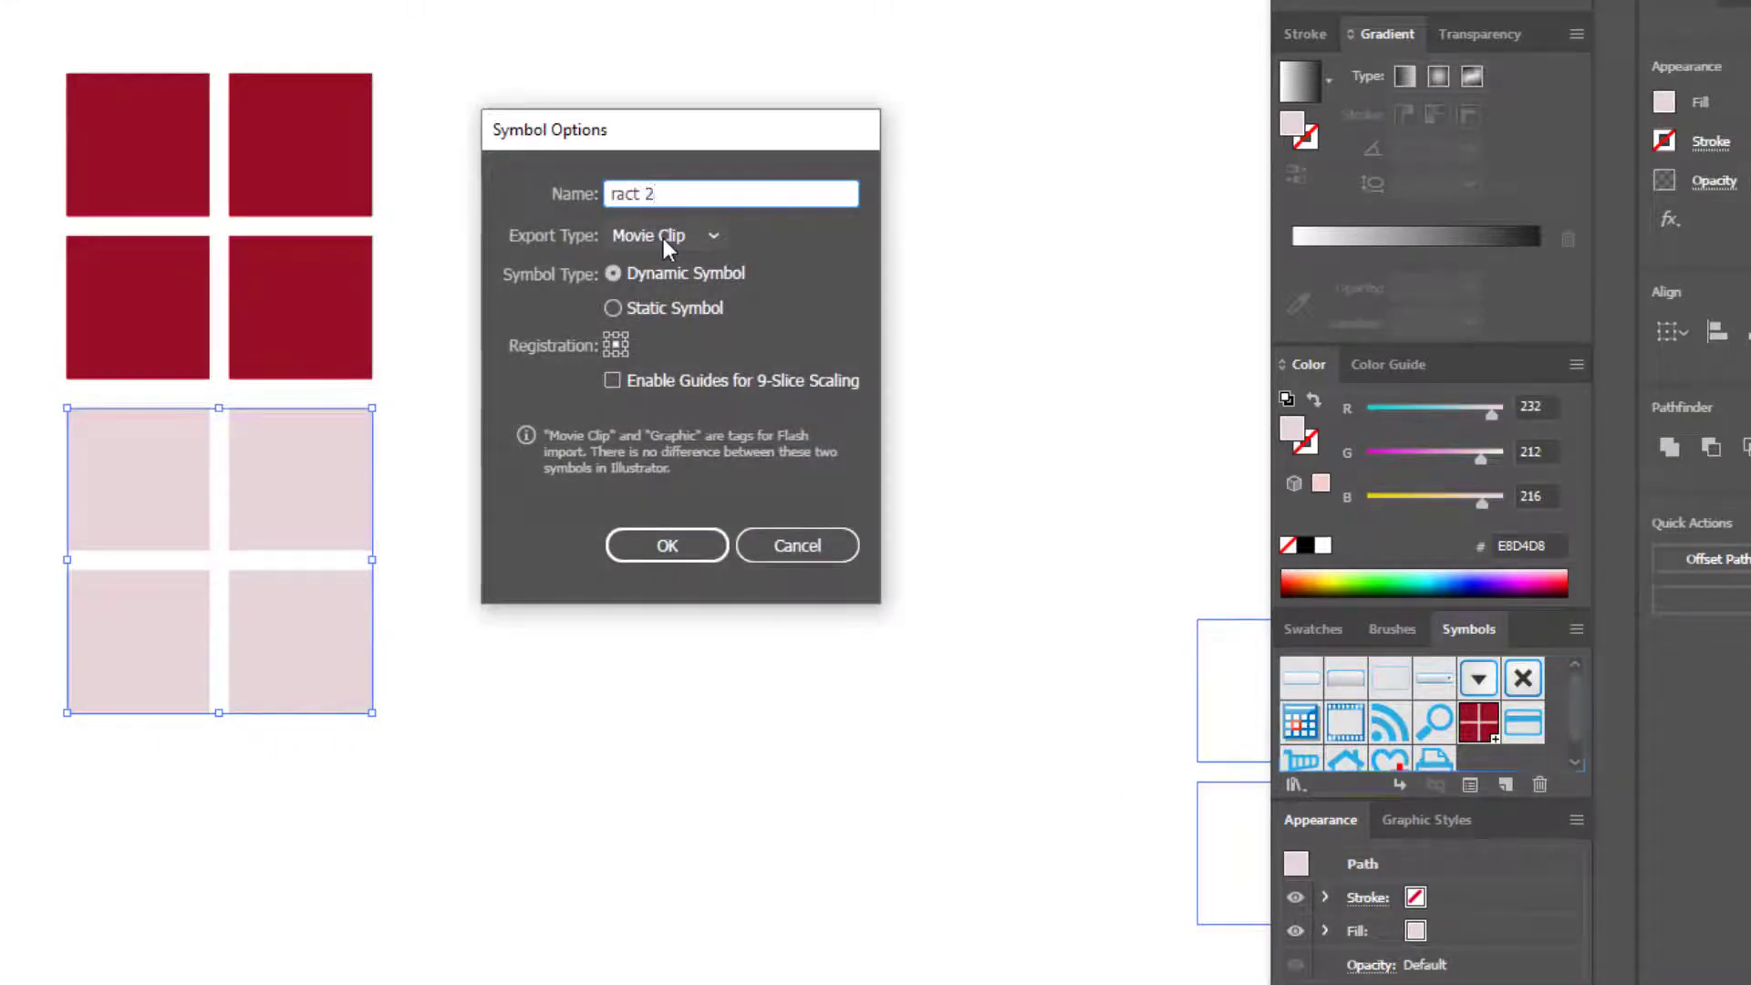
key("Return")
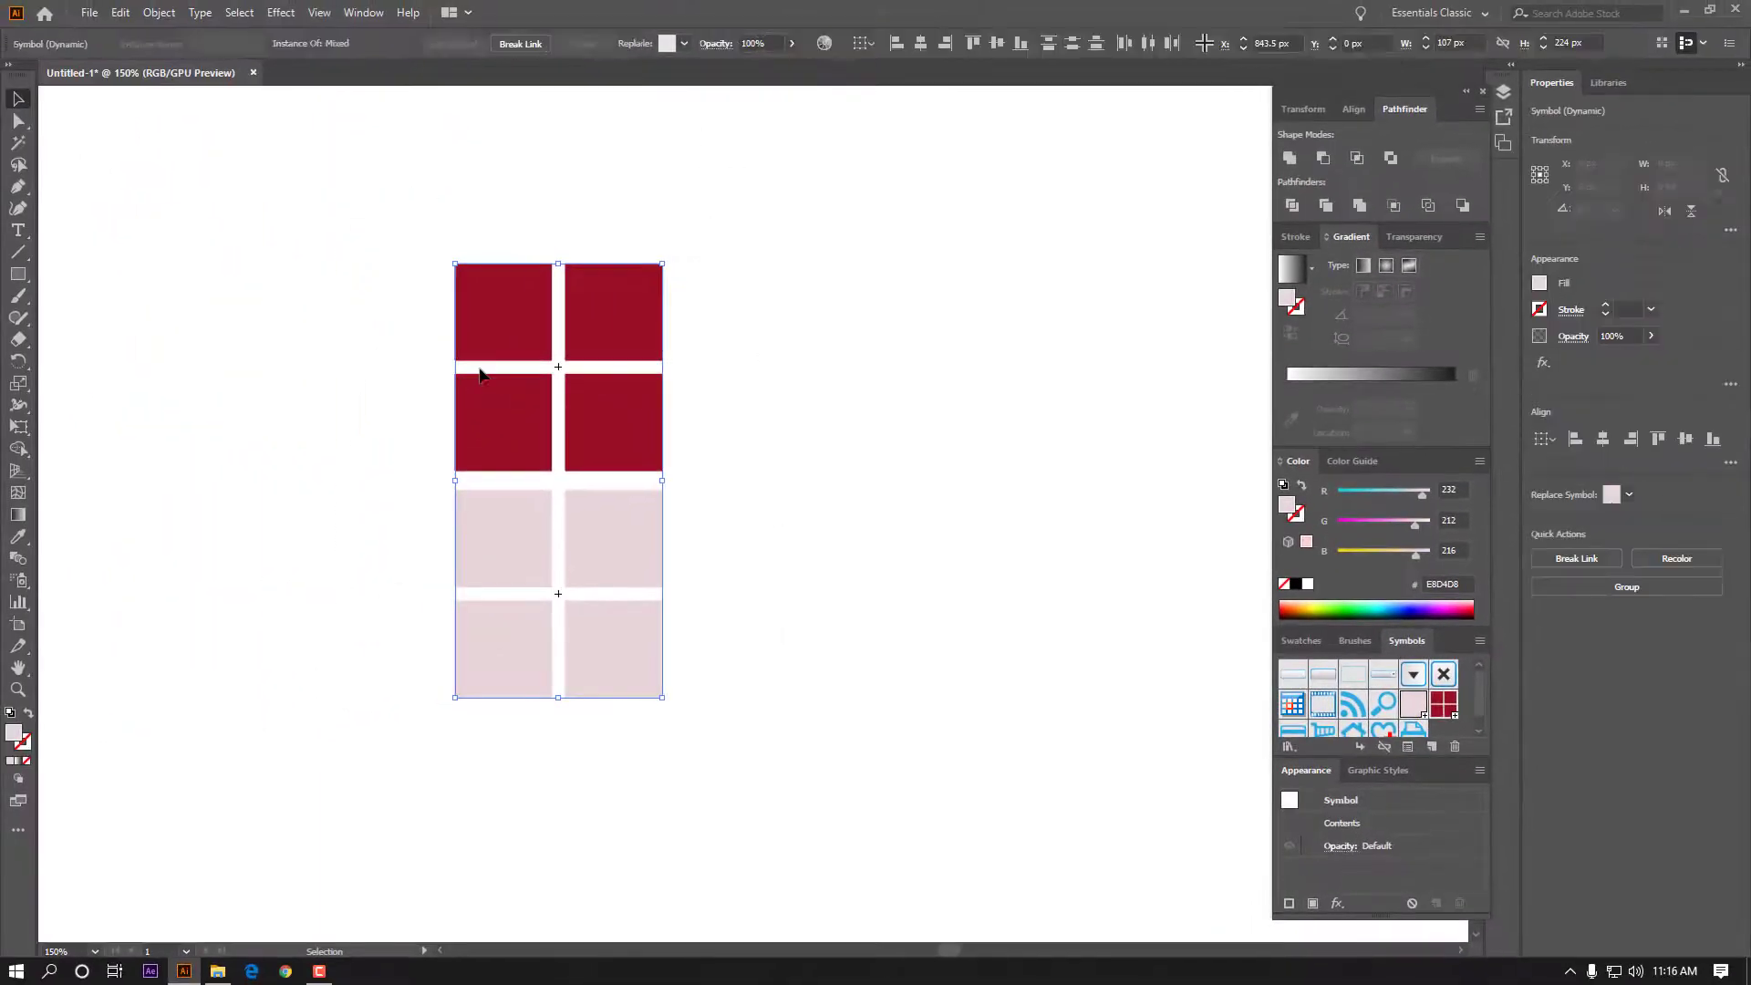
left_click_drag(494, 335, 1099, 209)
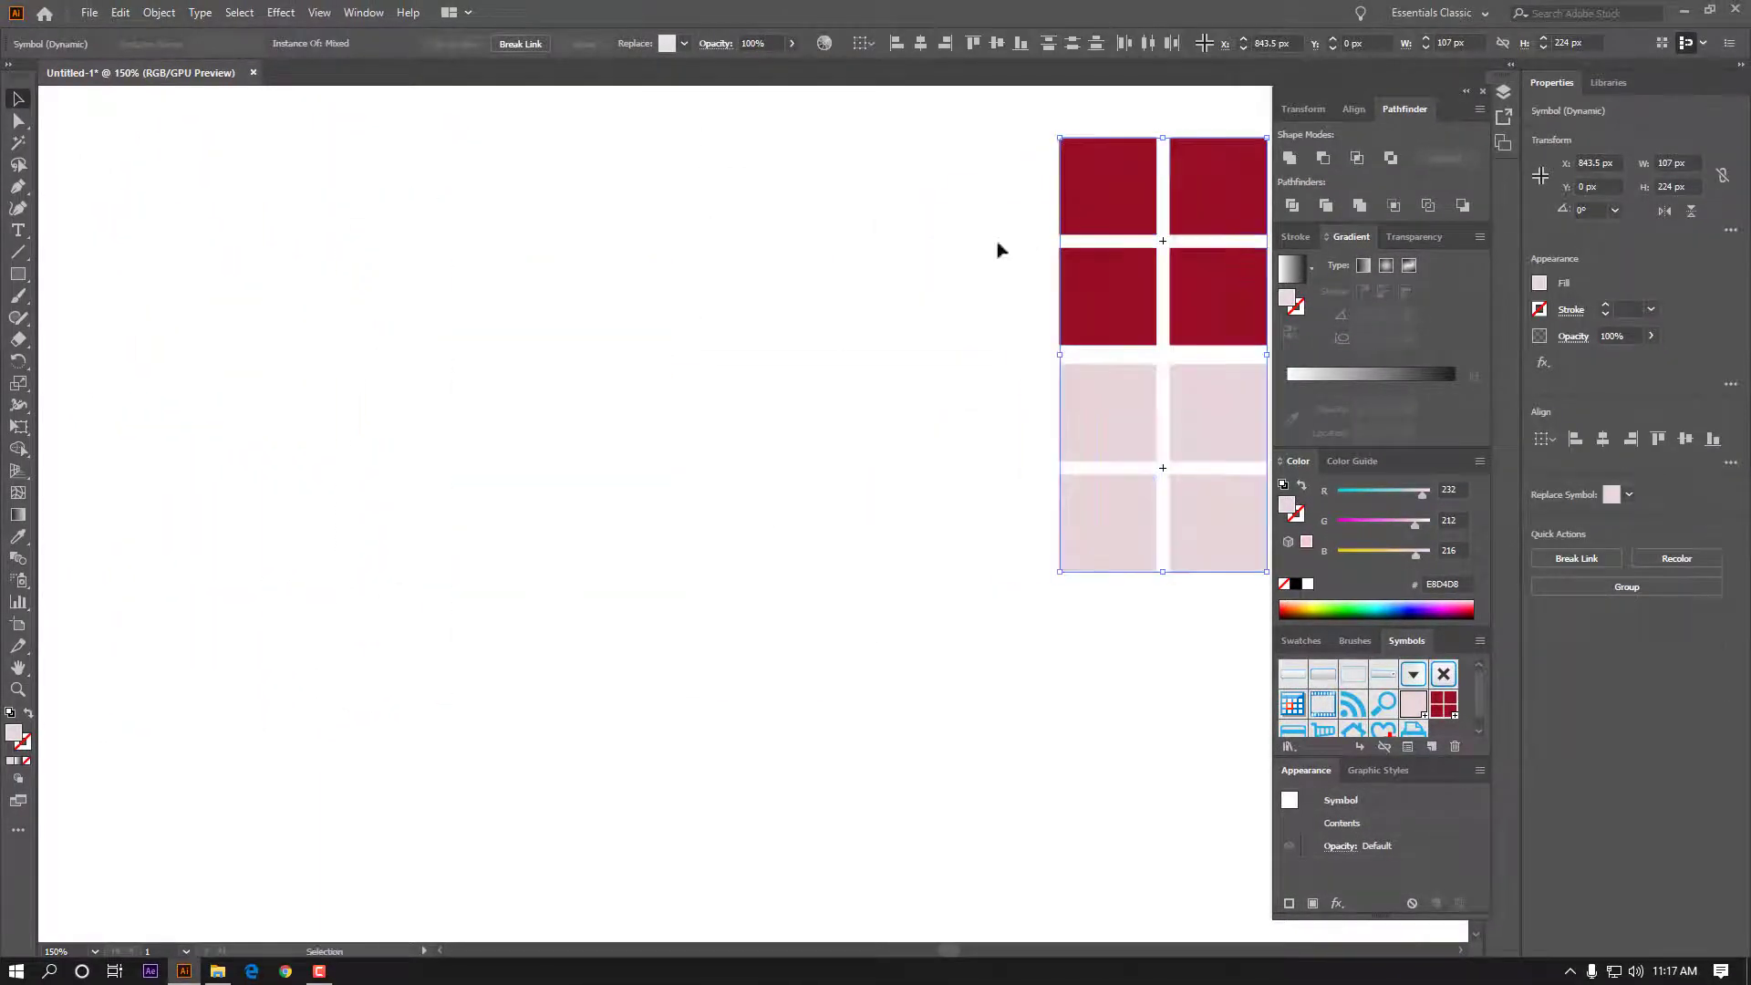
left_click(782, 360)
scroll(355, 356, "down", 1)
scroll(356, 355, "up", 1)
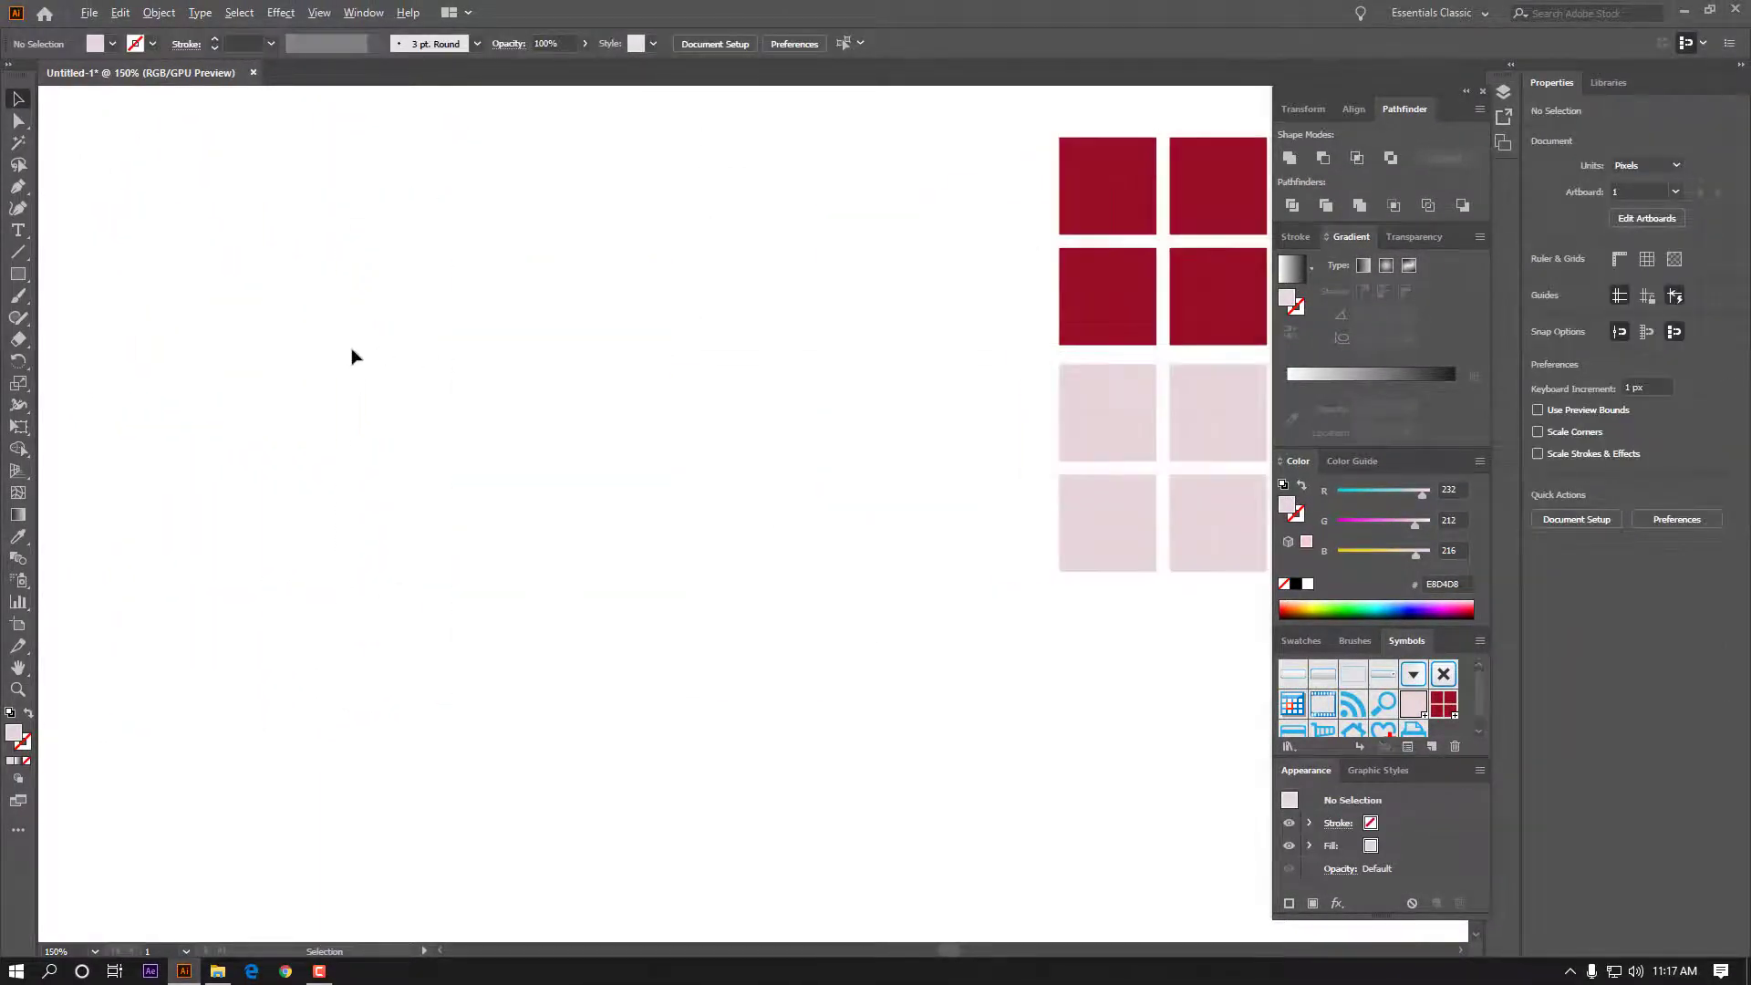
left_click_drag(18, 273, 60, 279)
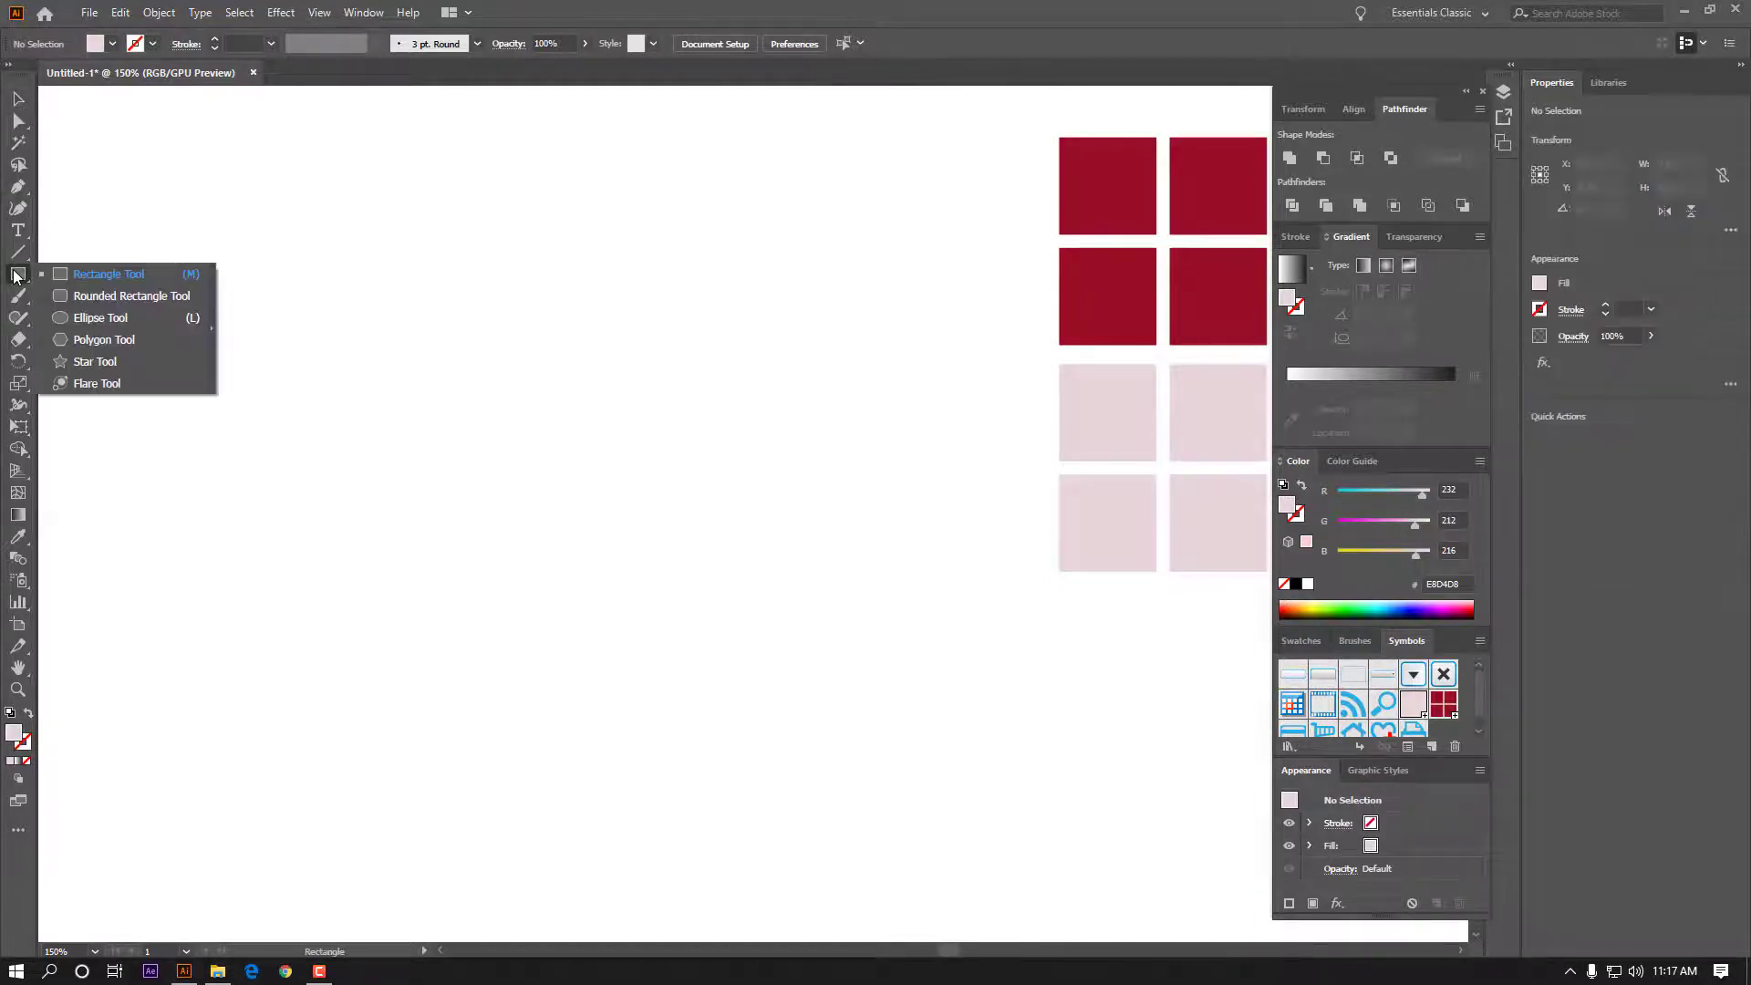
left_click(63, 278)
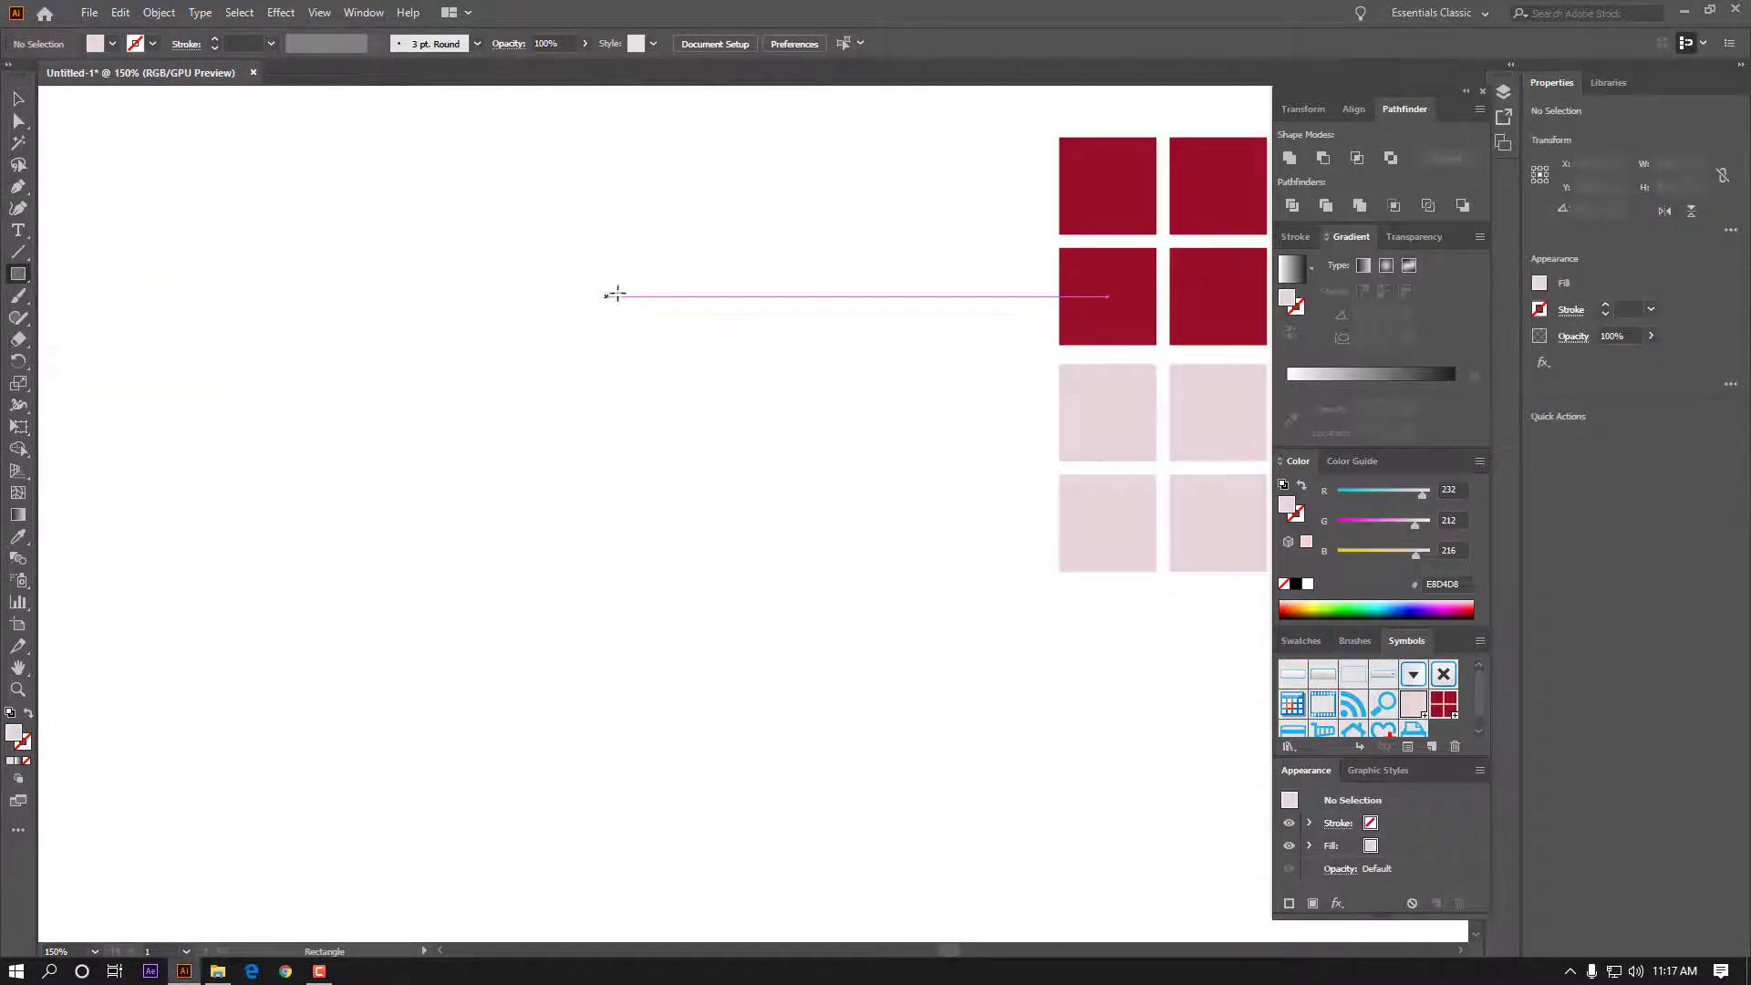
Create a pale pink 110 × 110 px square and select it.
left_click(538, 319)
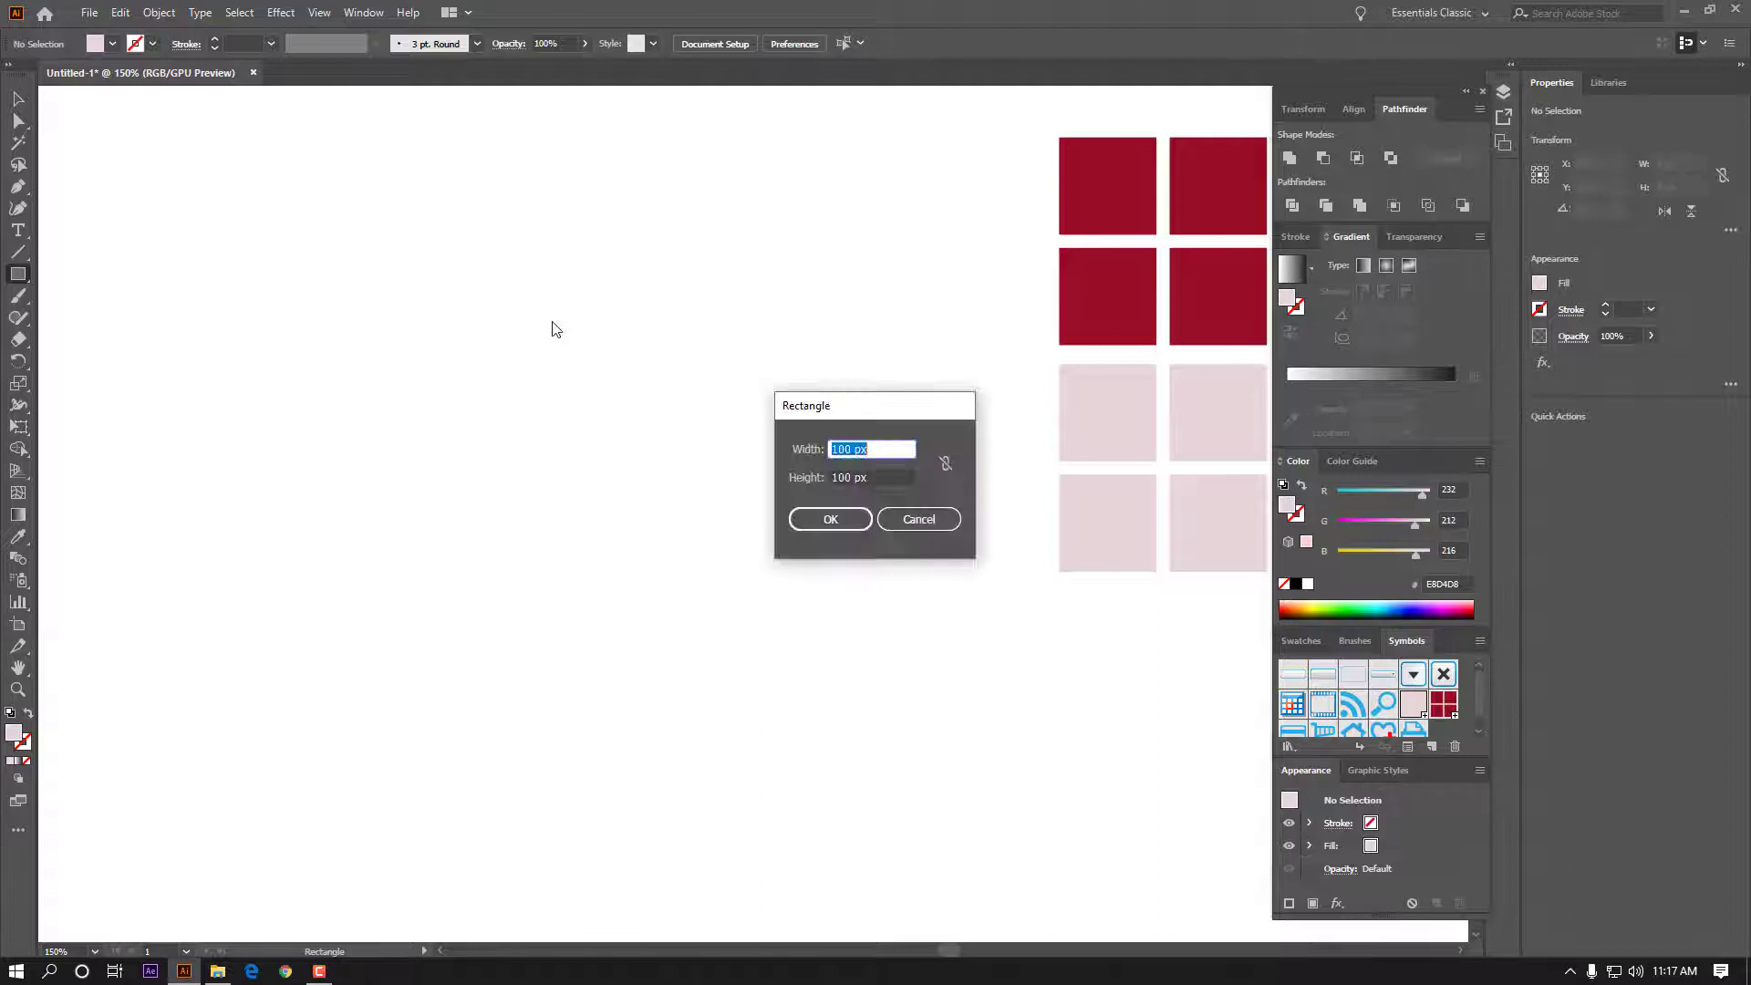
left_click(850, 448)
double_click(839, 478)
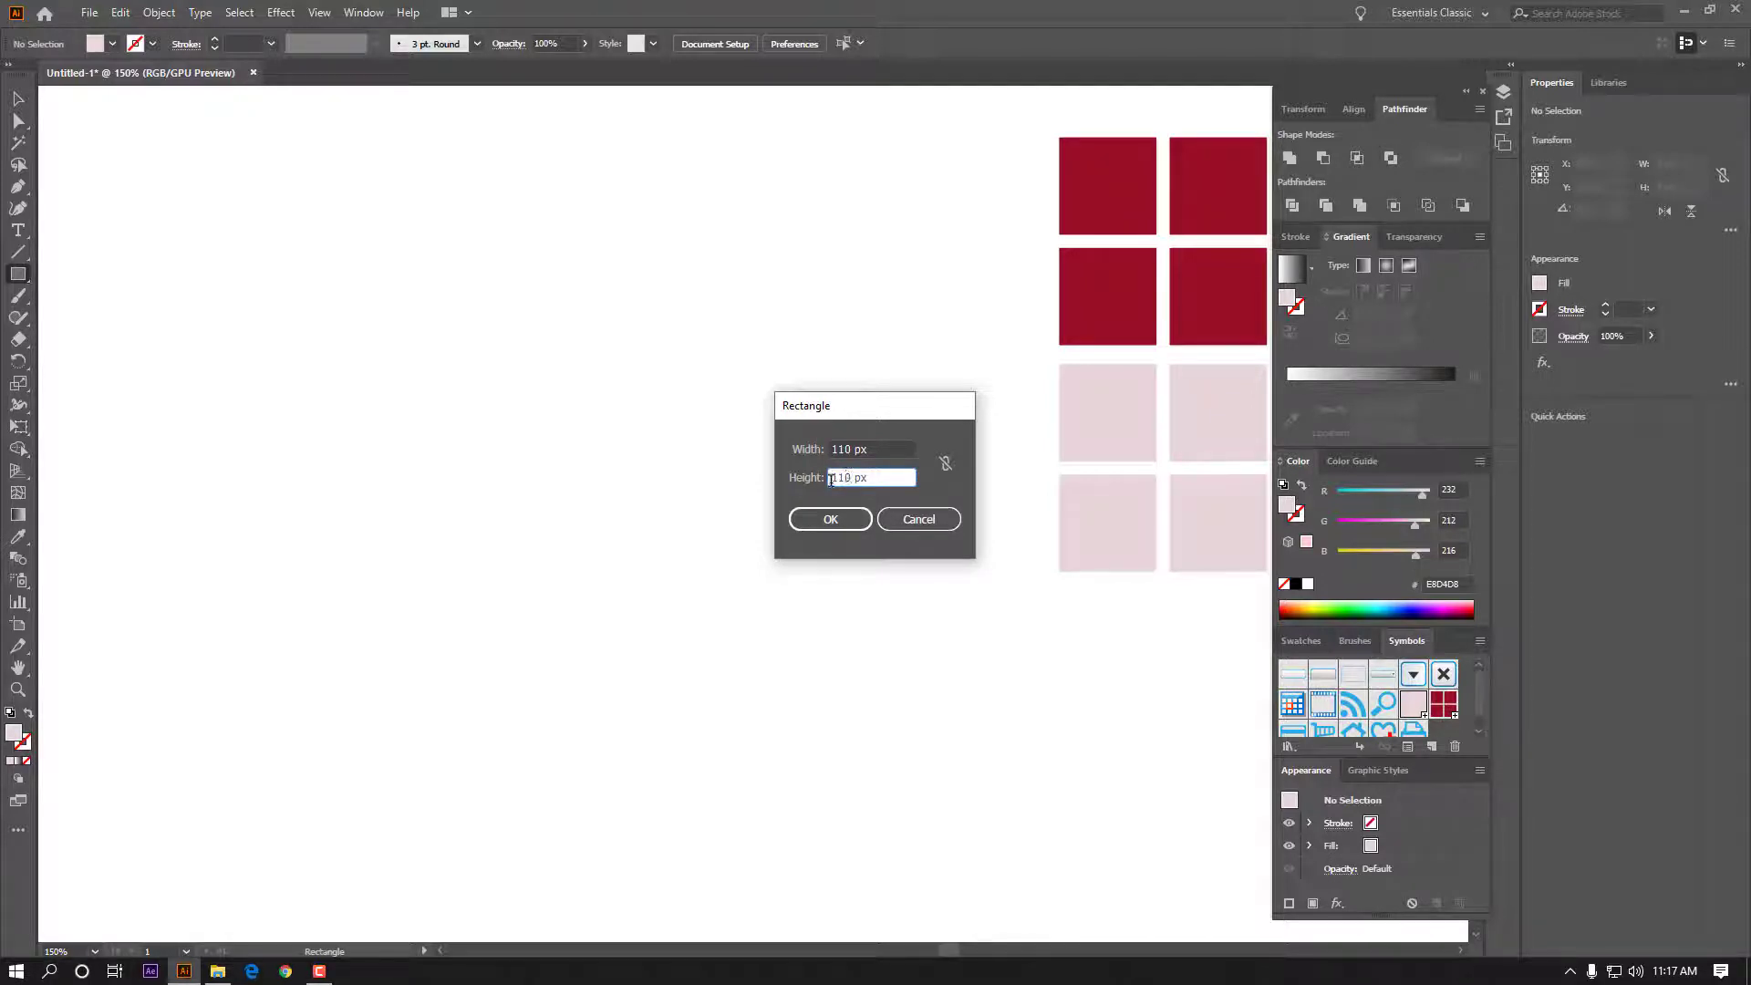
left_click(833, 520)
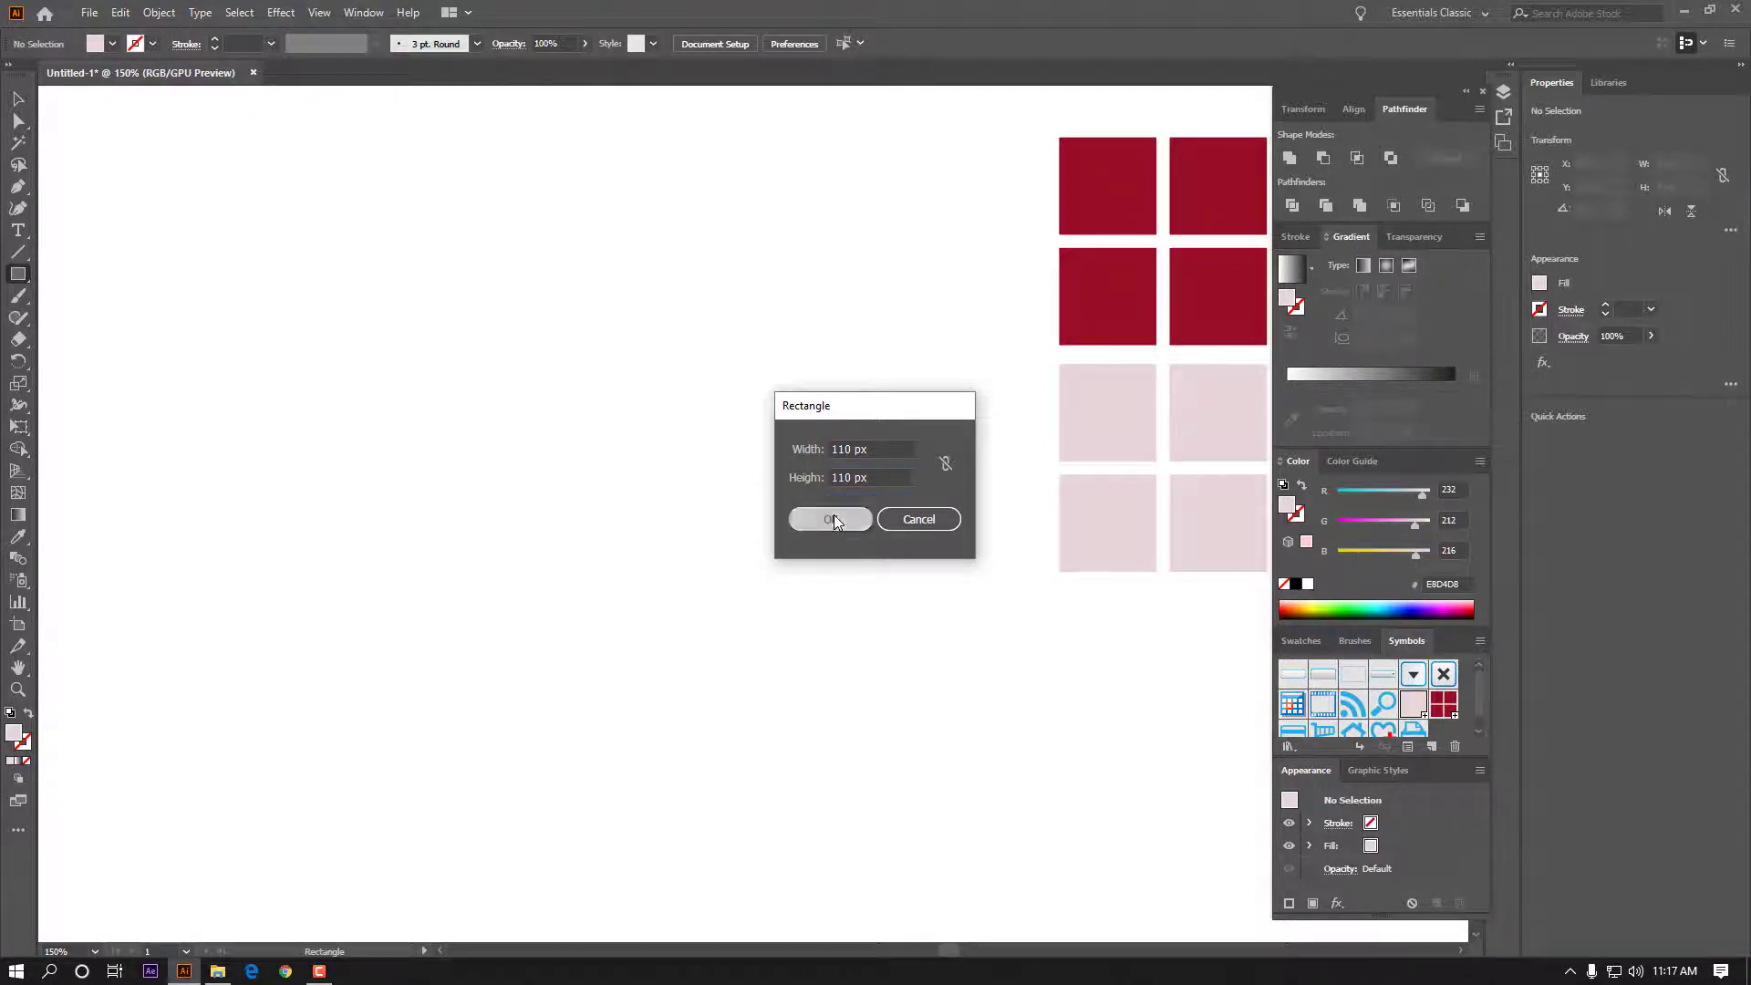
key("v")
left_click(459, 342)
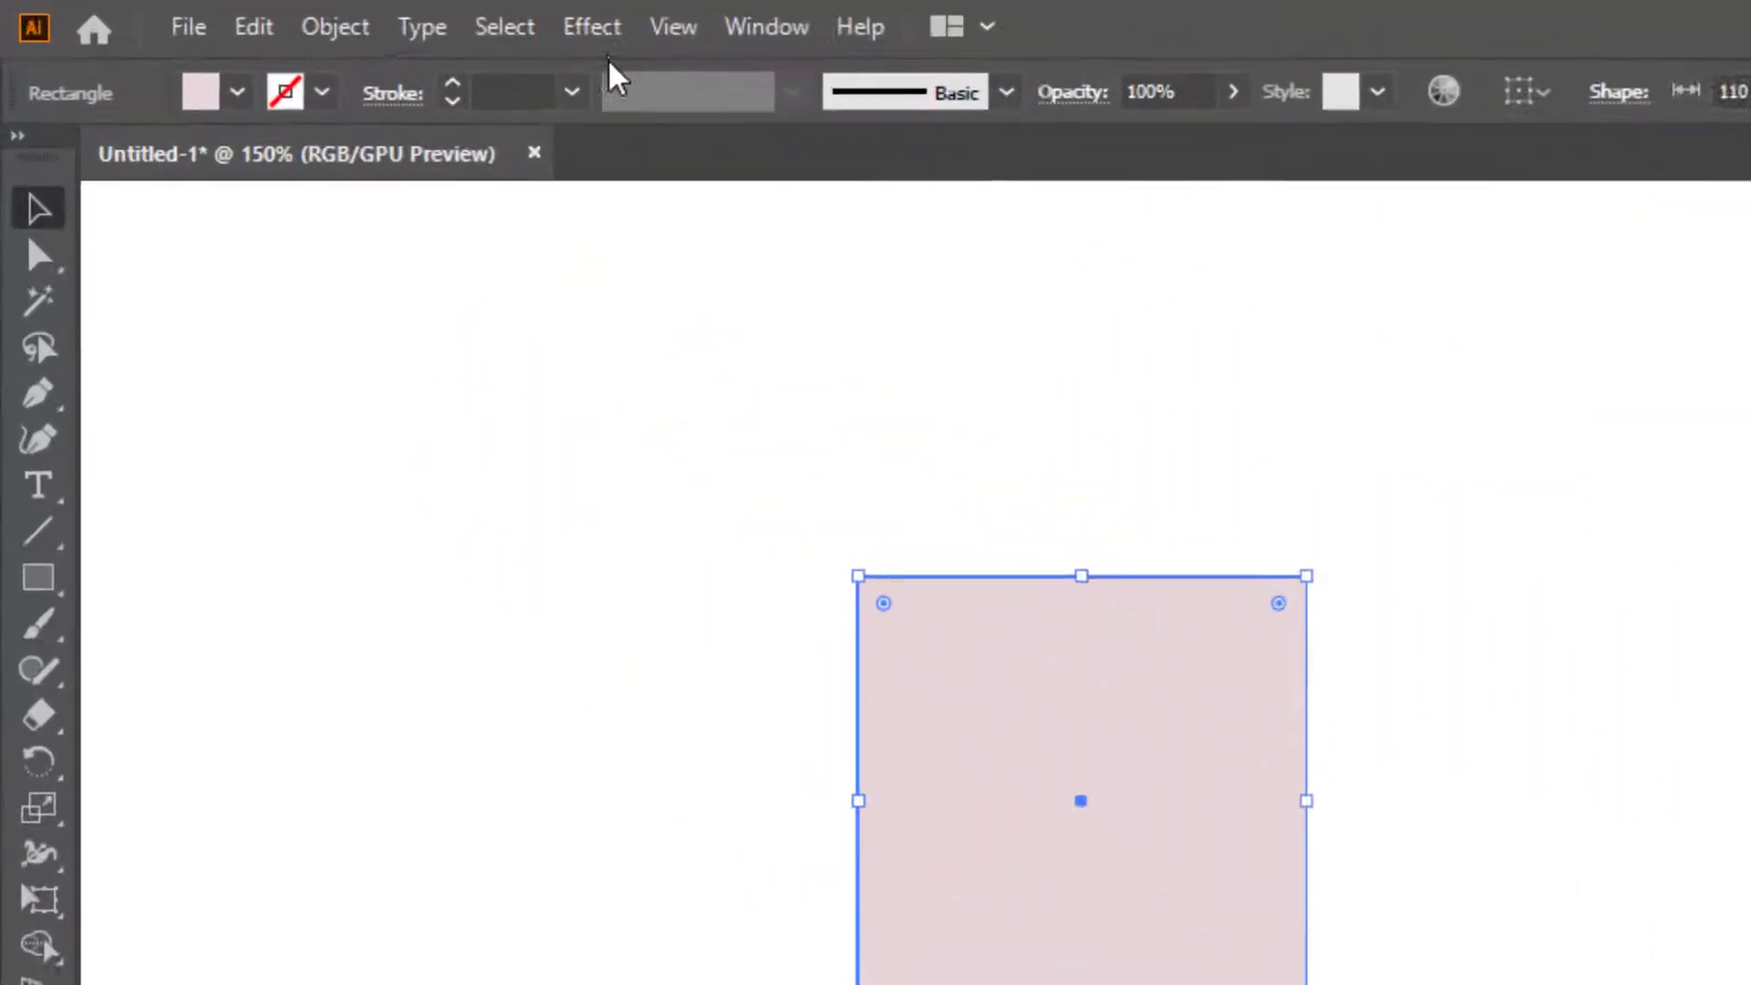
Apply 3D Extrude & Bevel to the square with 100 pt extrude depth and preview on.
left_click(285, 13)
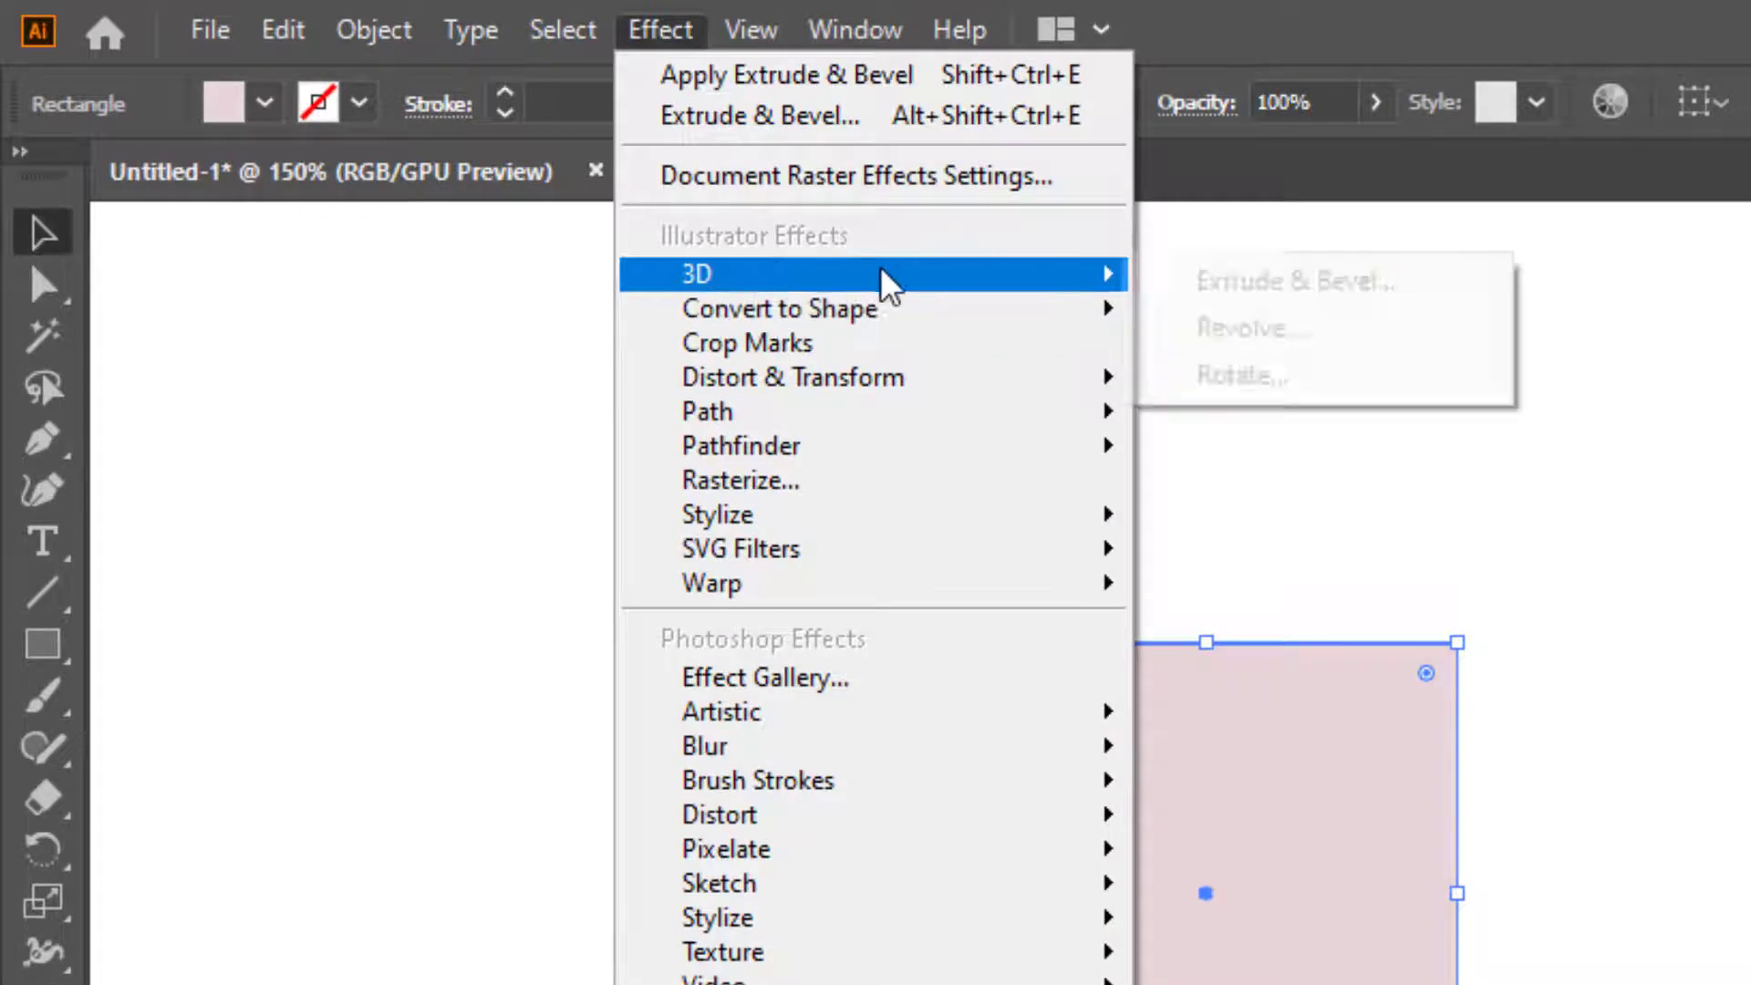
mouse_move(870, 274)
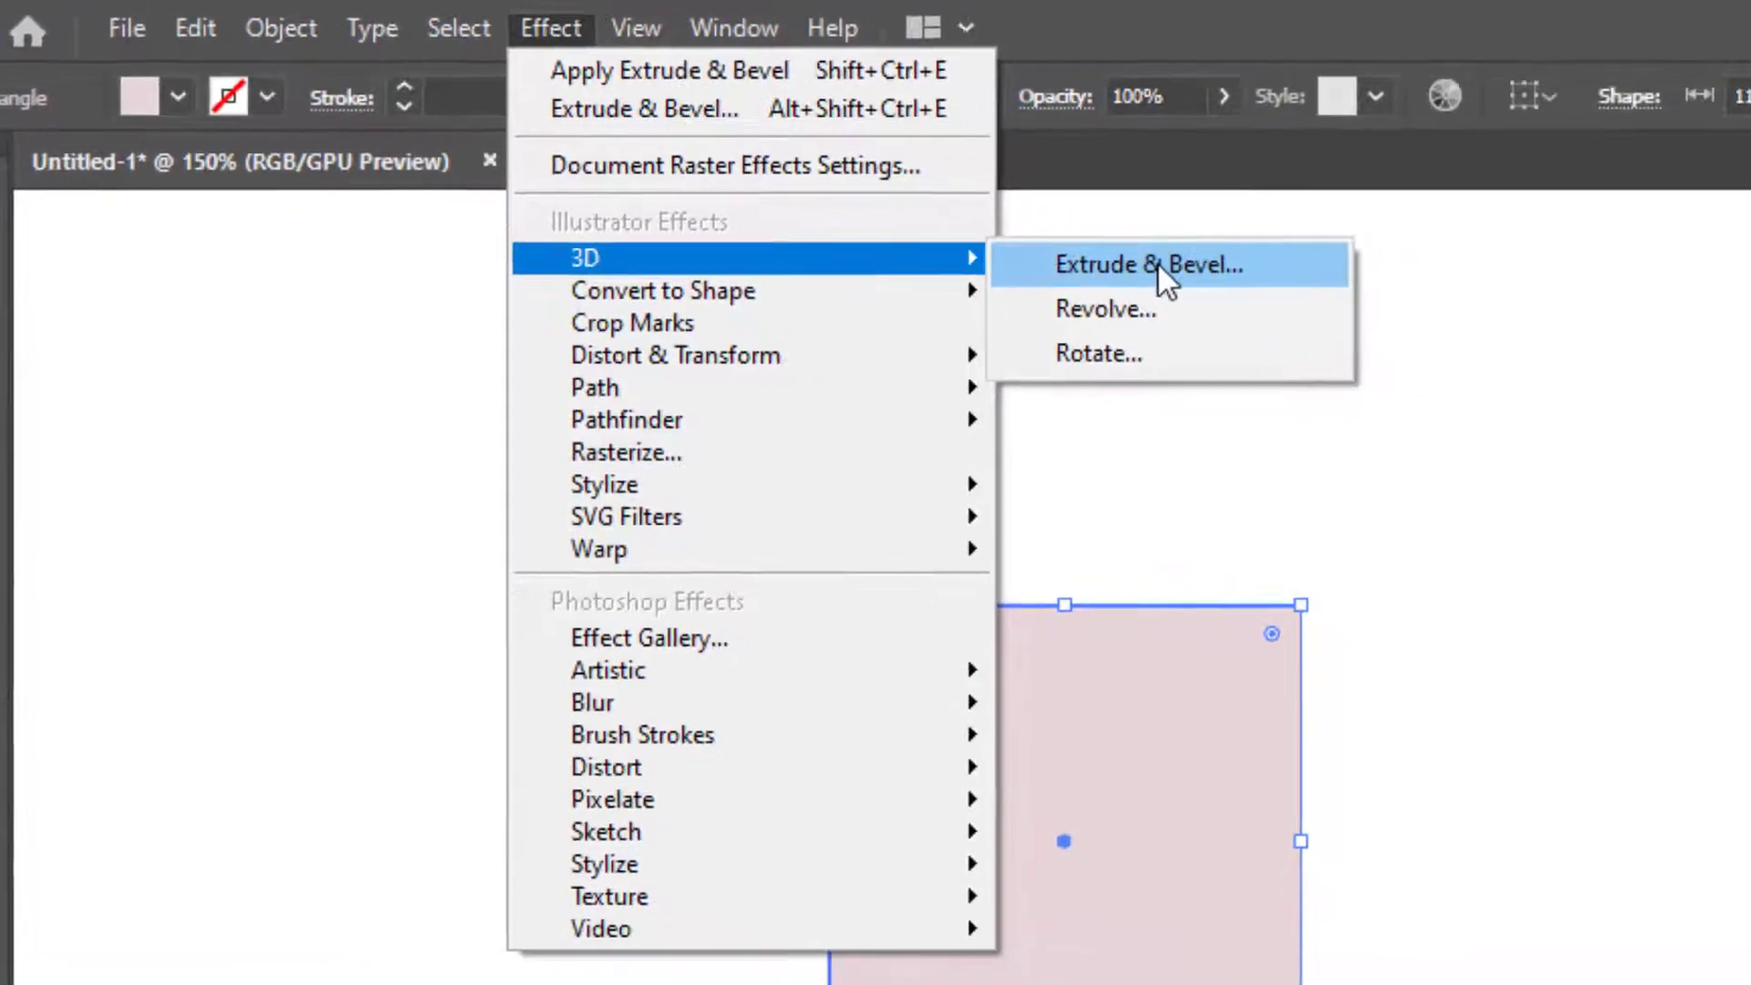
left_click(1307, 283)
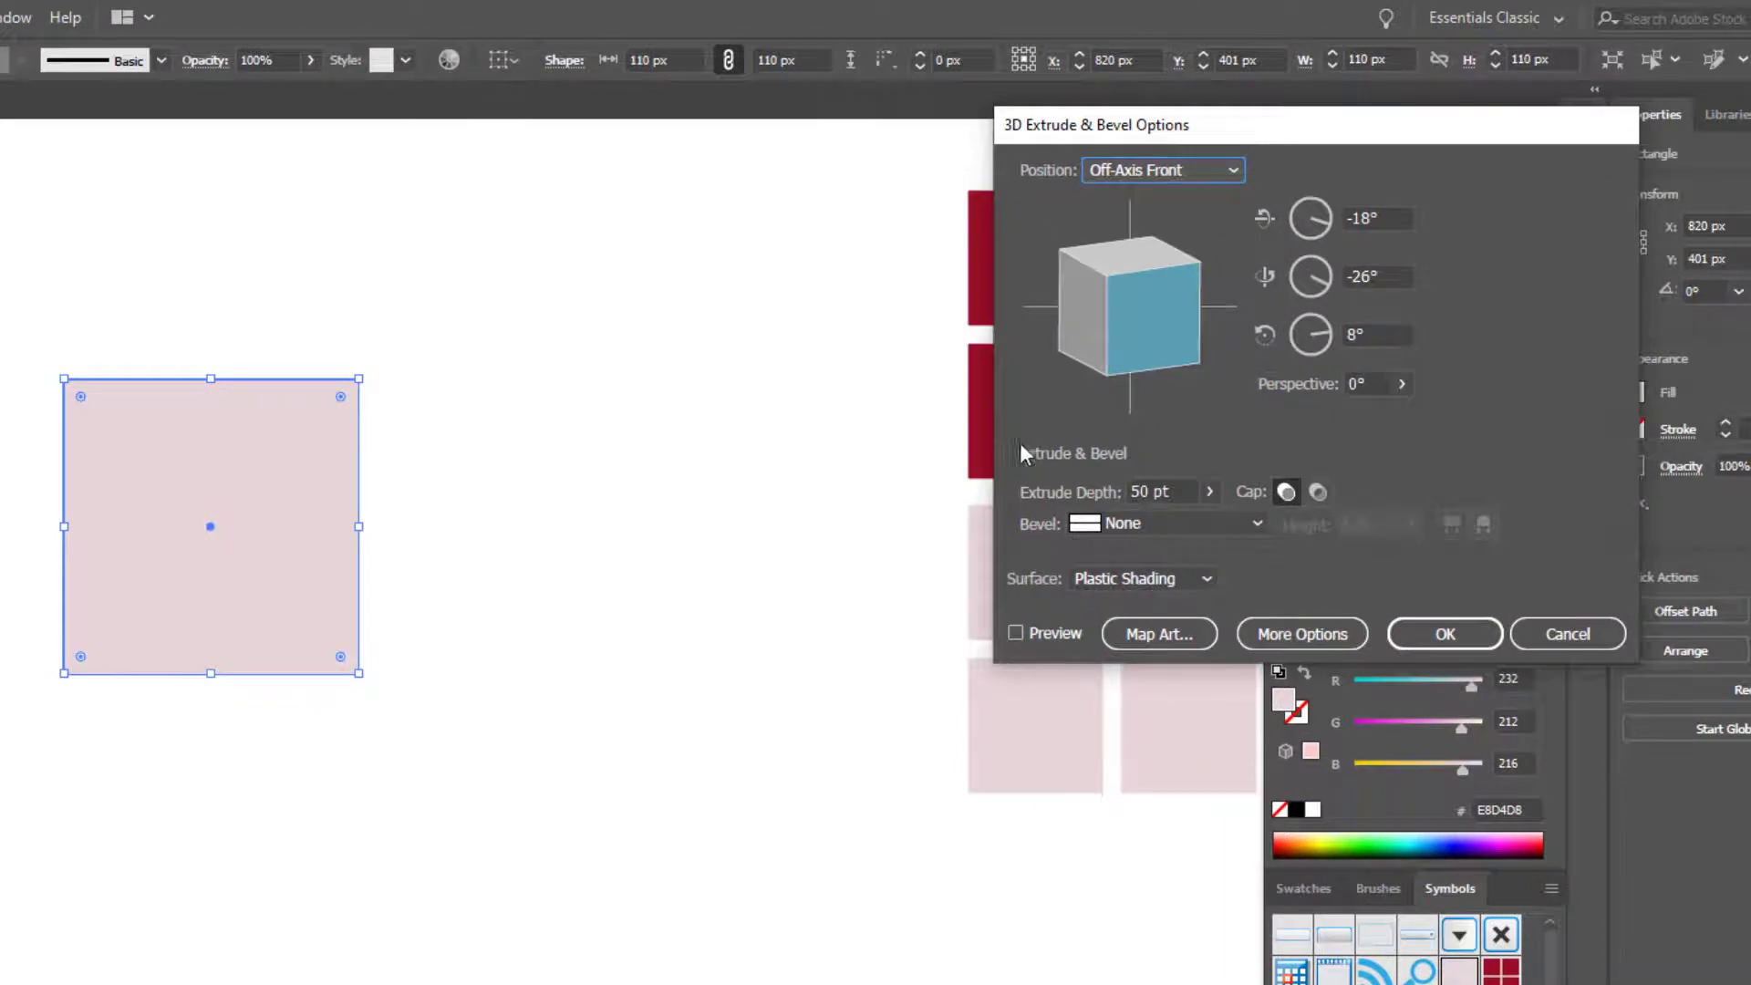
double_click(1146, 491)
type("10")
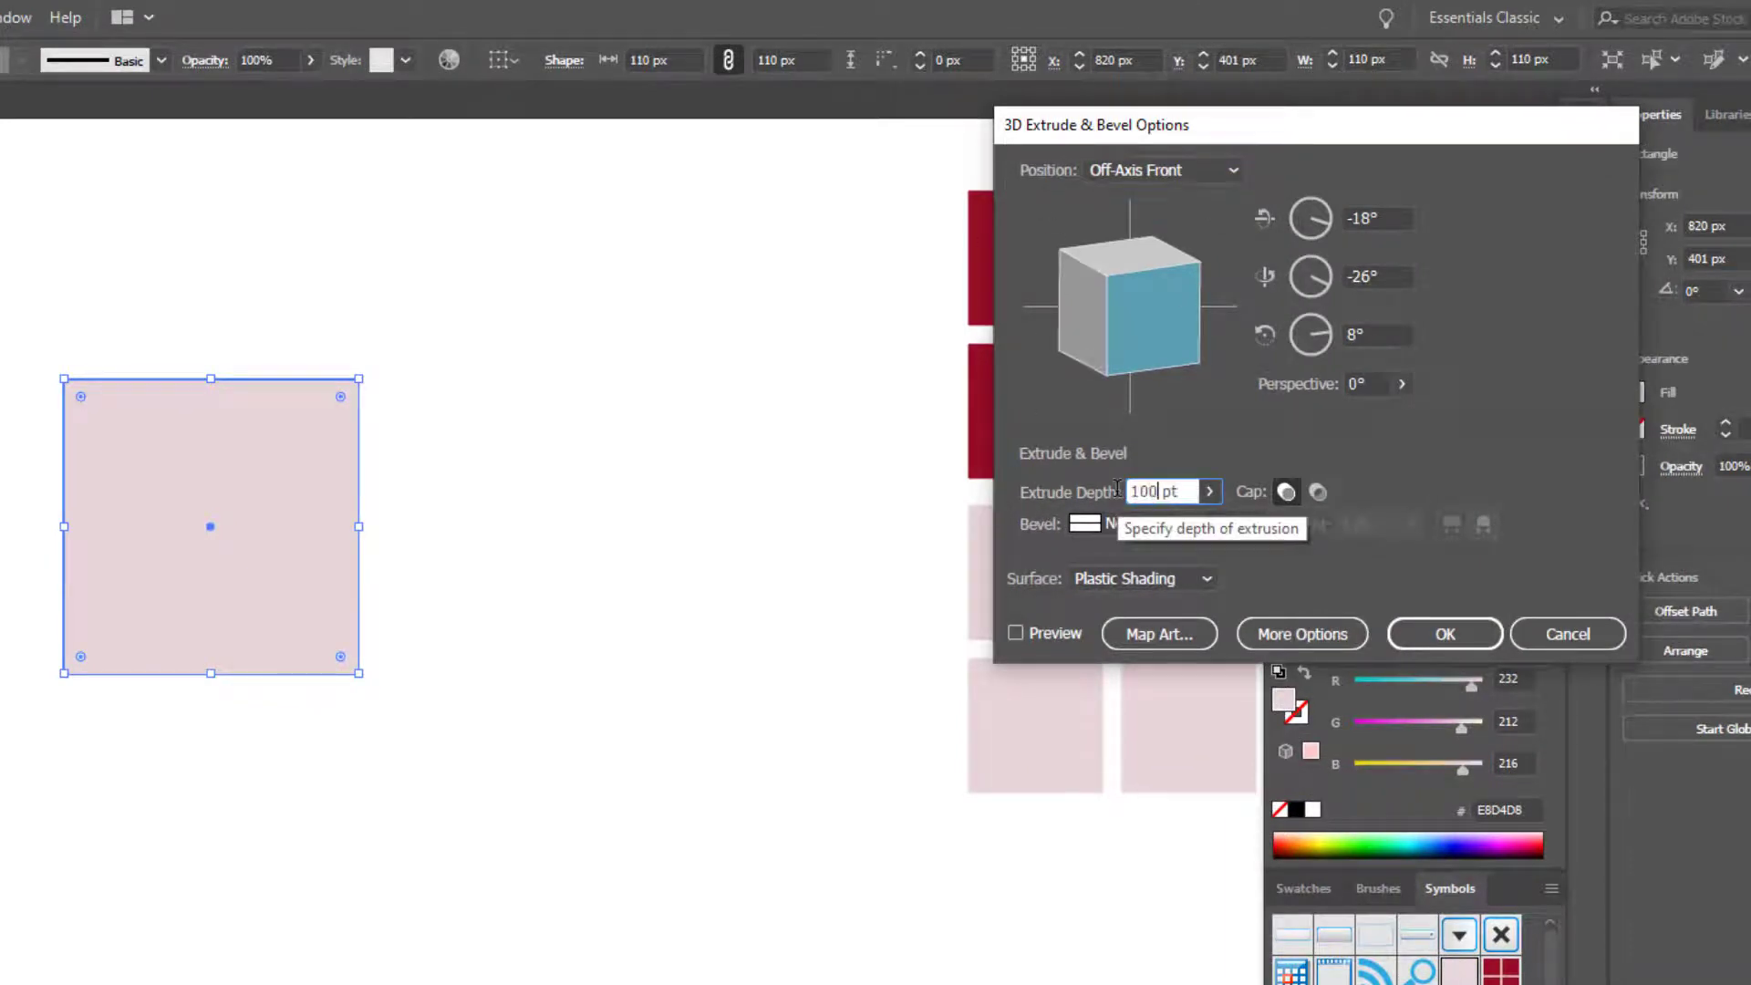
left_click(1017, 632)
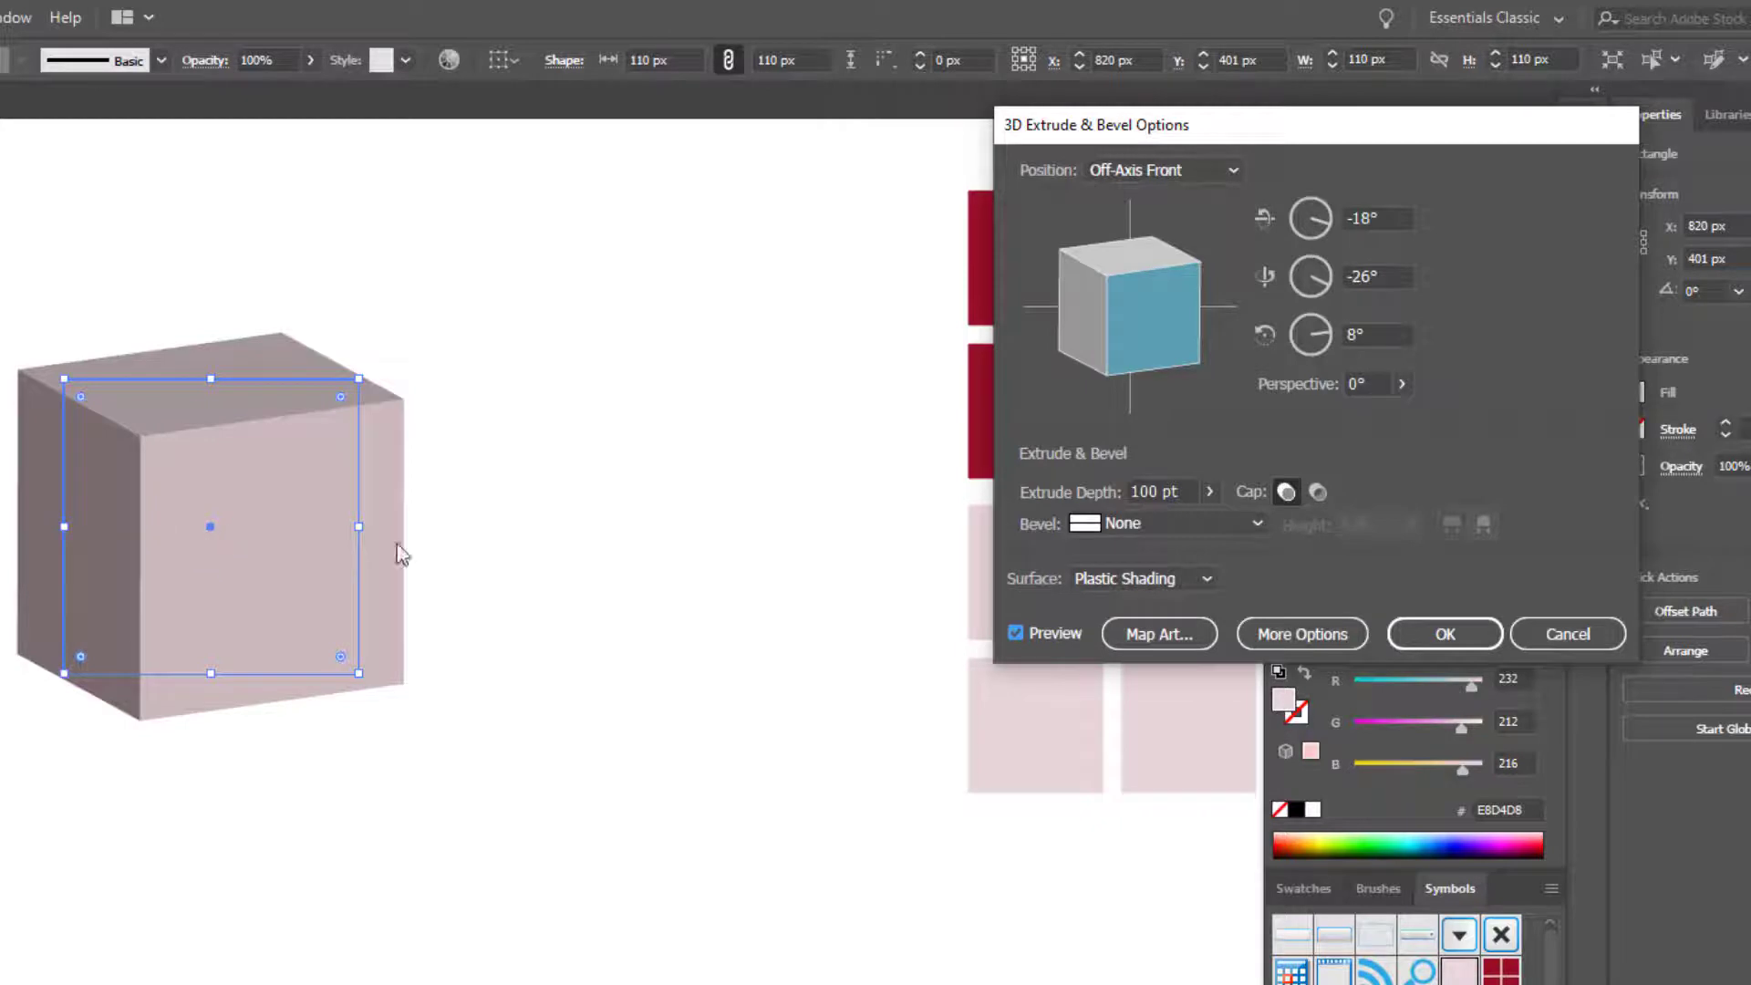
Rotate the cube to reveal its top face and open Map Art.
mouse_move(1121, 309)
left_mouse_down()
mouse_move(1168, 303)
mouse_move(1115, 313)
mouse_move(1105, 345)
mouse_move(1086, 343)
left_mouse_up()
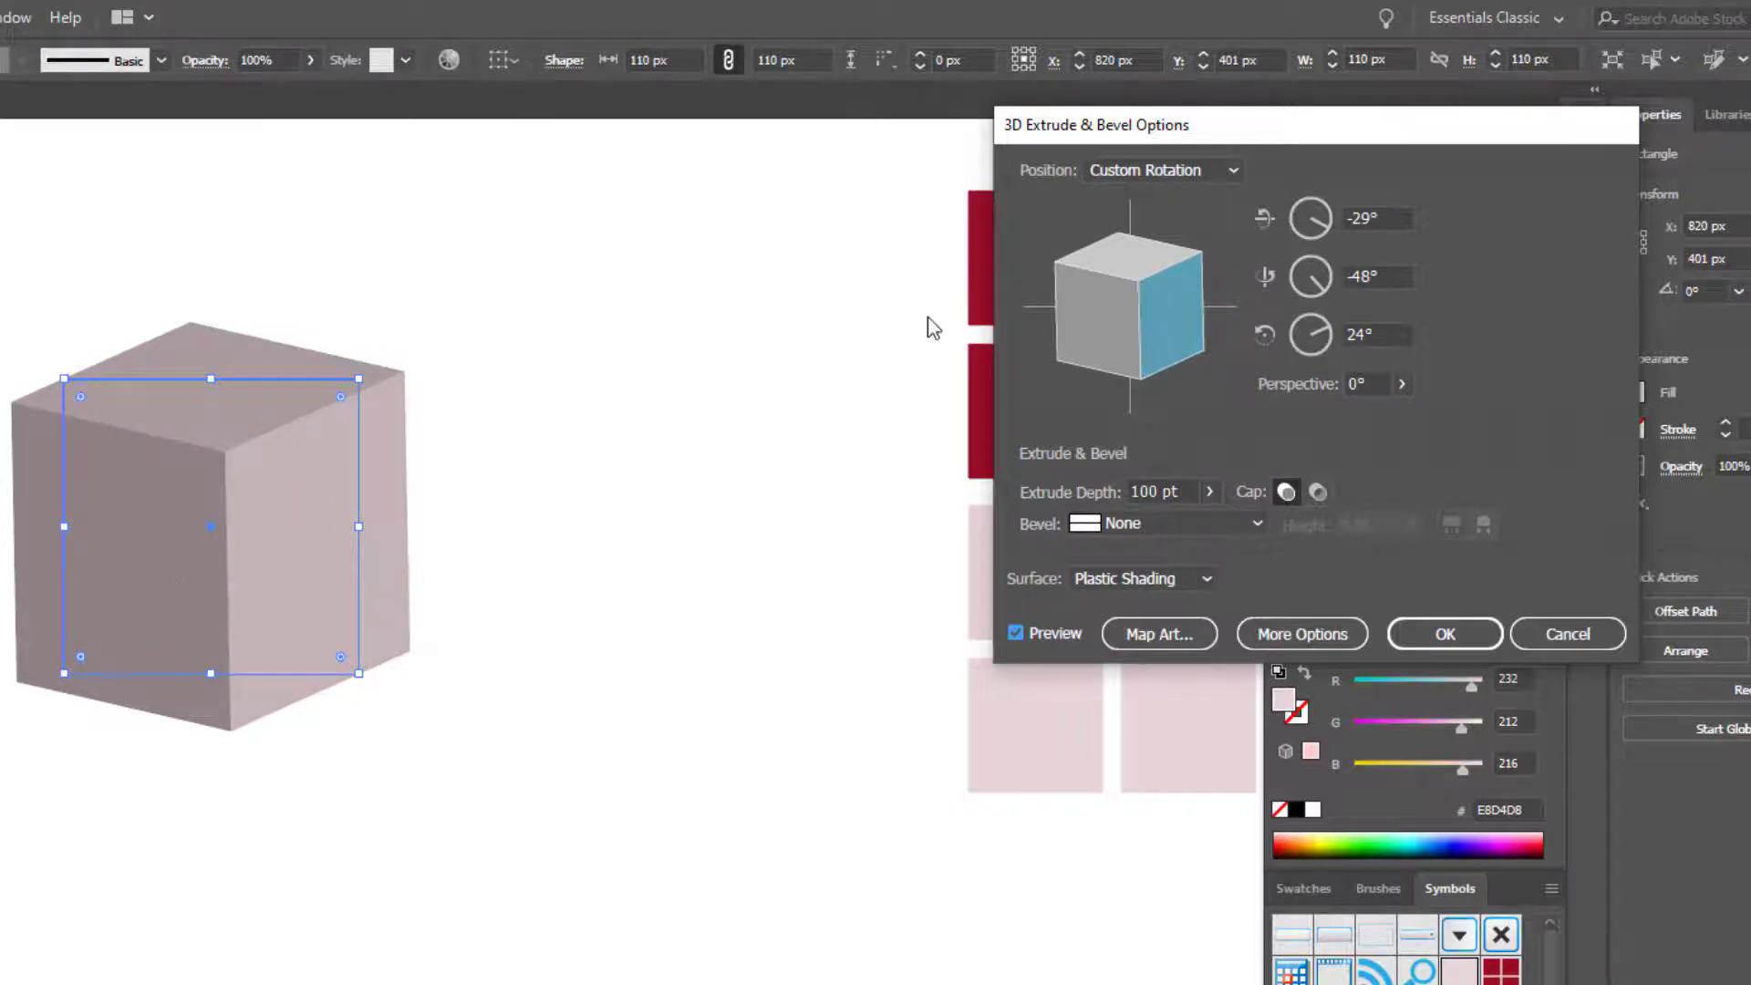
left_click_drag(1087, 325, 1100, 327)
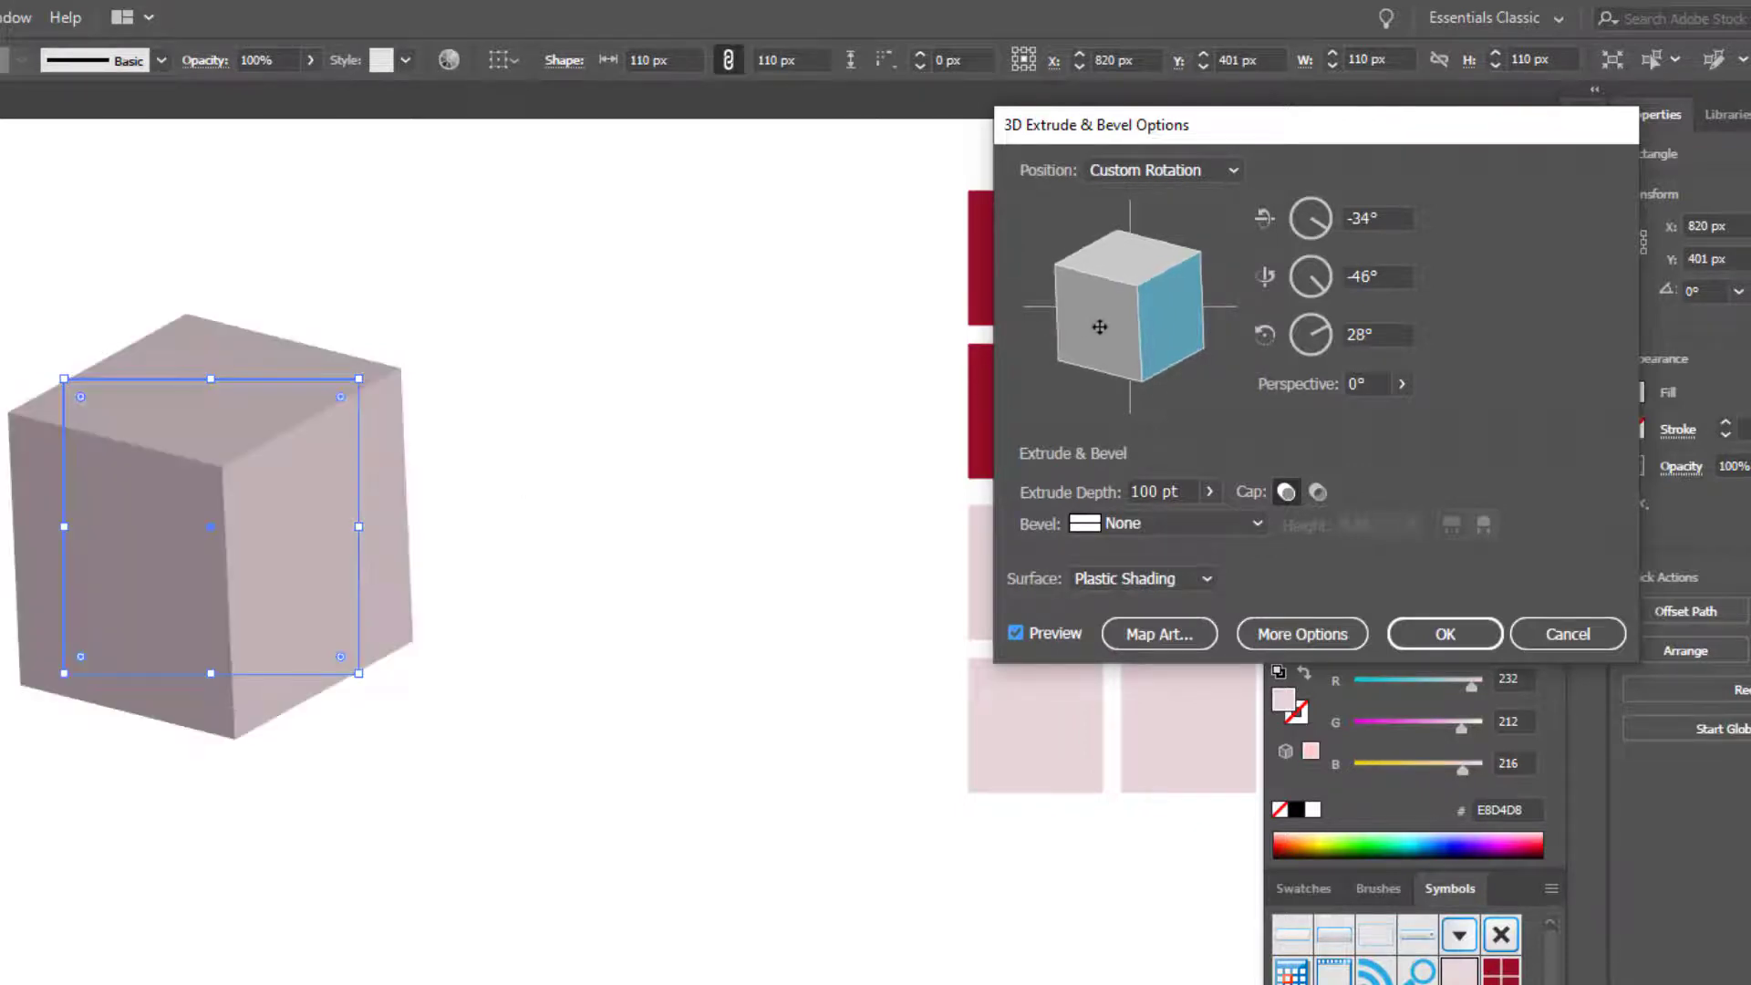
left_click_drag(1100, 327, 1098, 319)
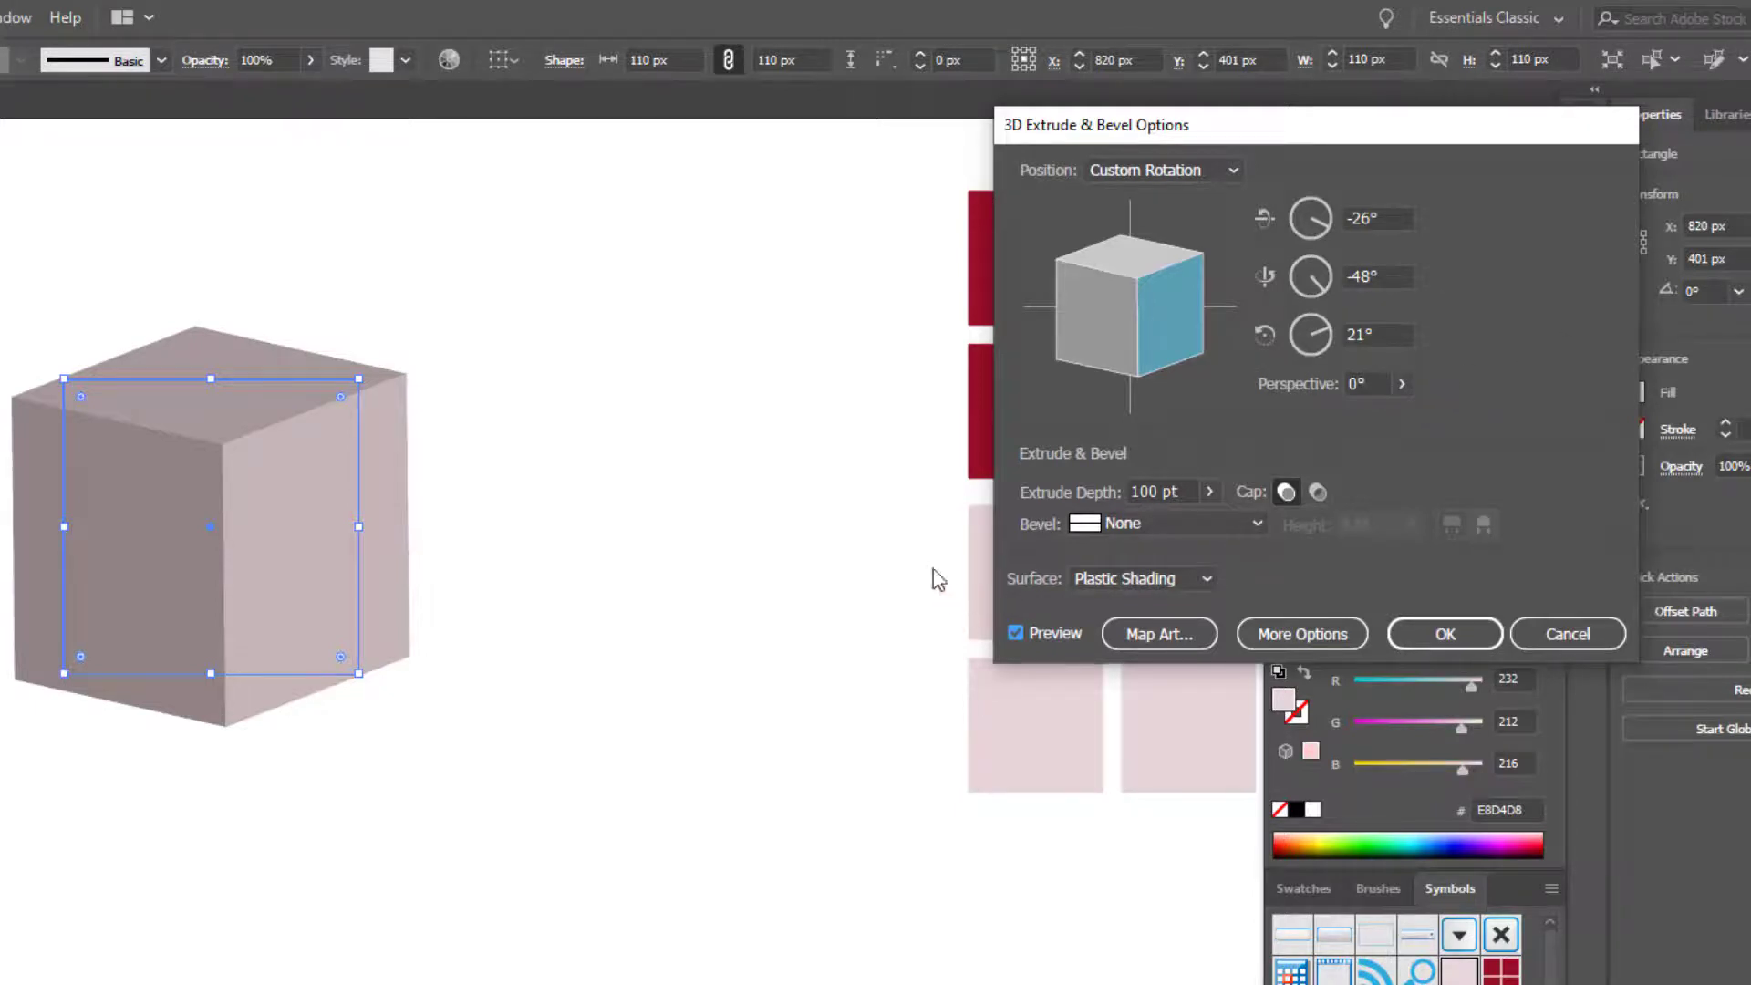
left_click(1135, 638)
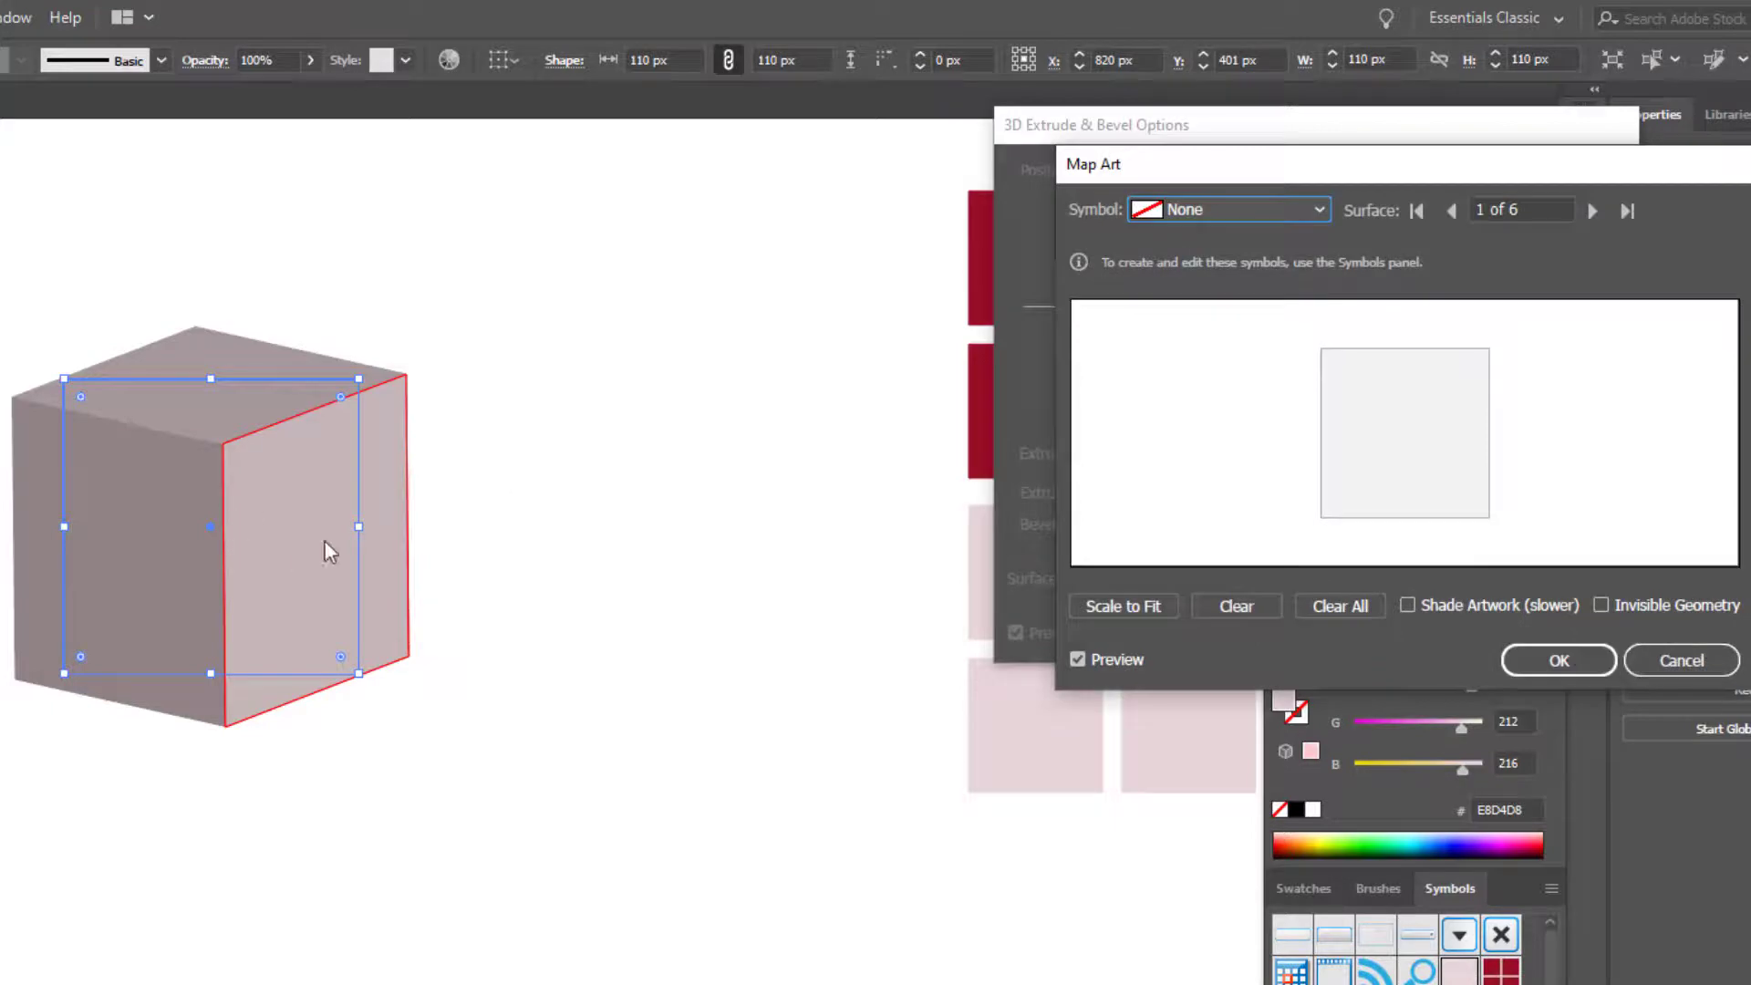
Hide the shaded geometry and map the dark red rect 1 grid onto cube surface 5.
left_click(1614, 609)
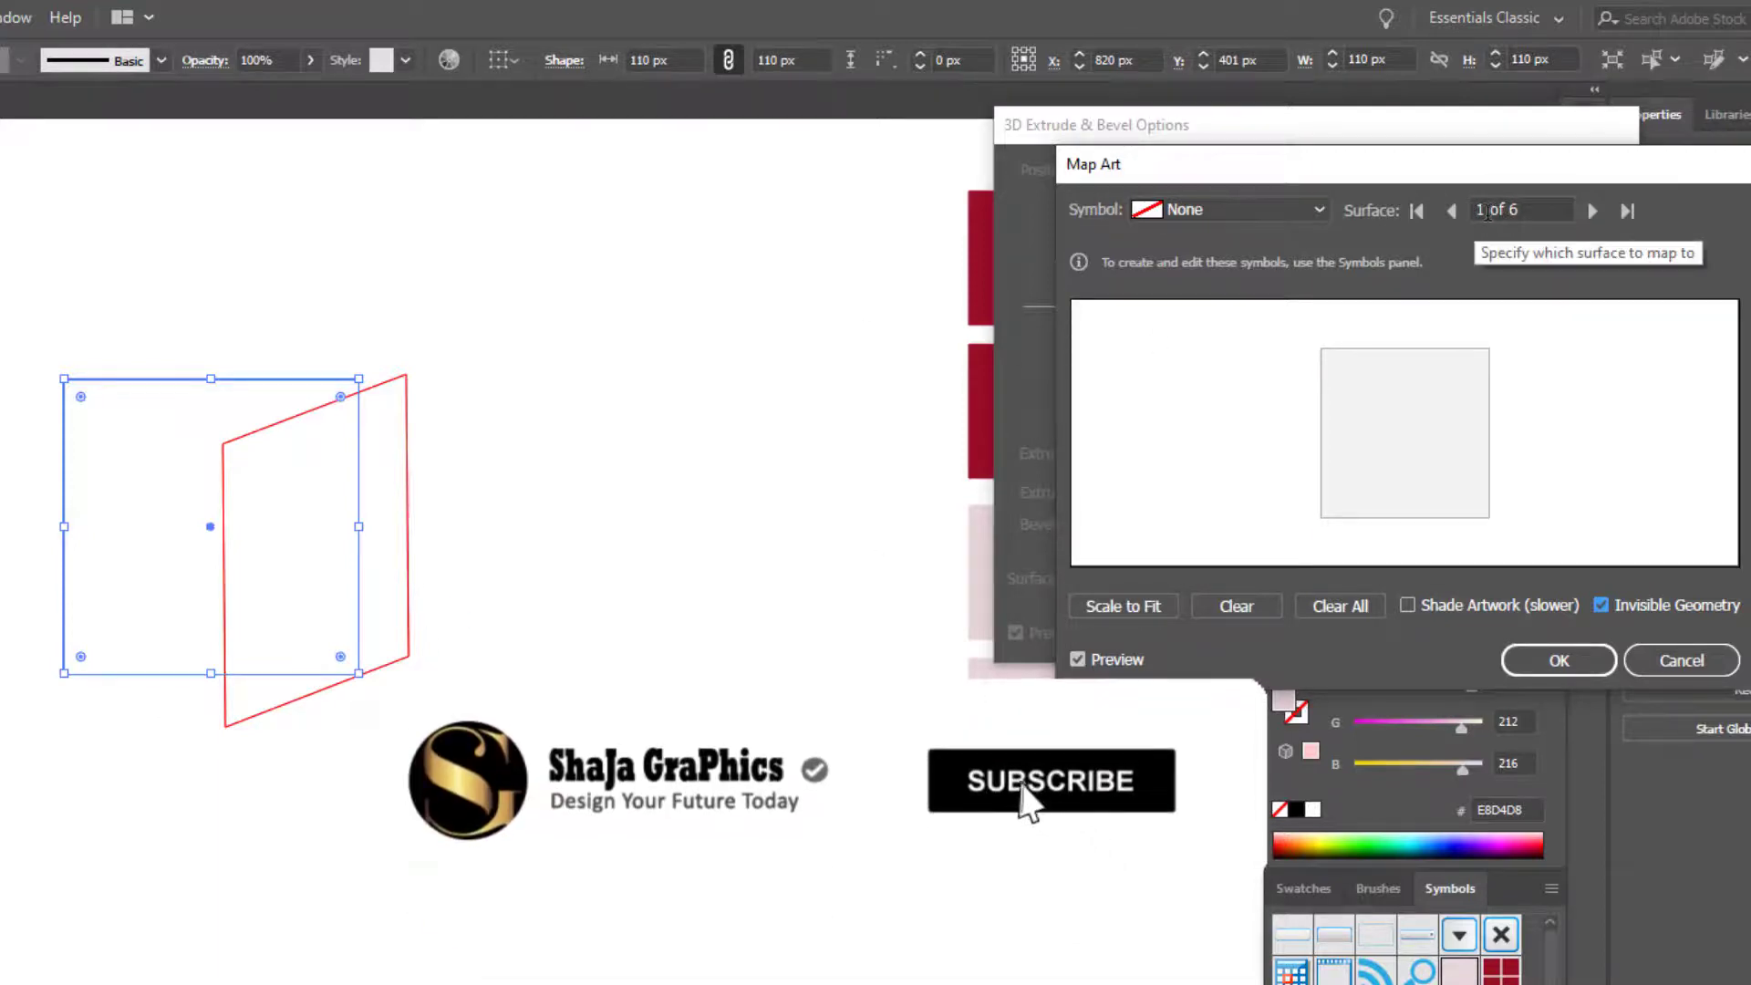
left_click(1590, 211)
left_click(1590, 216)
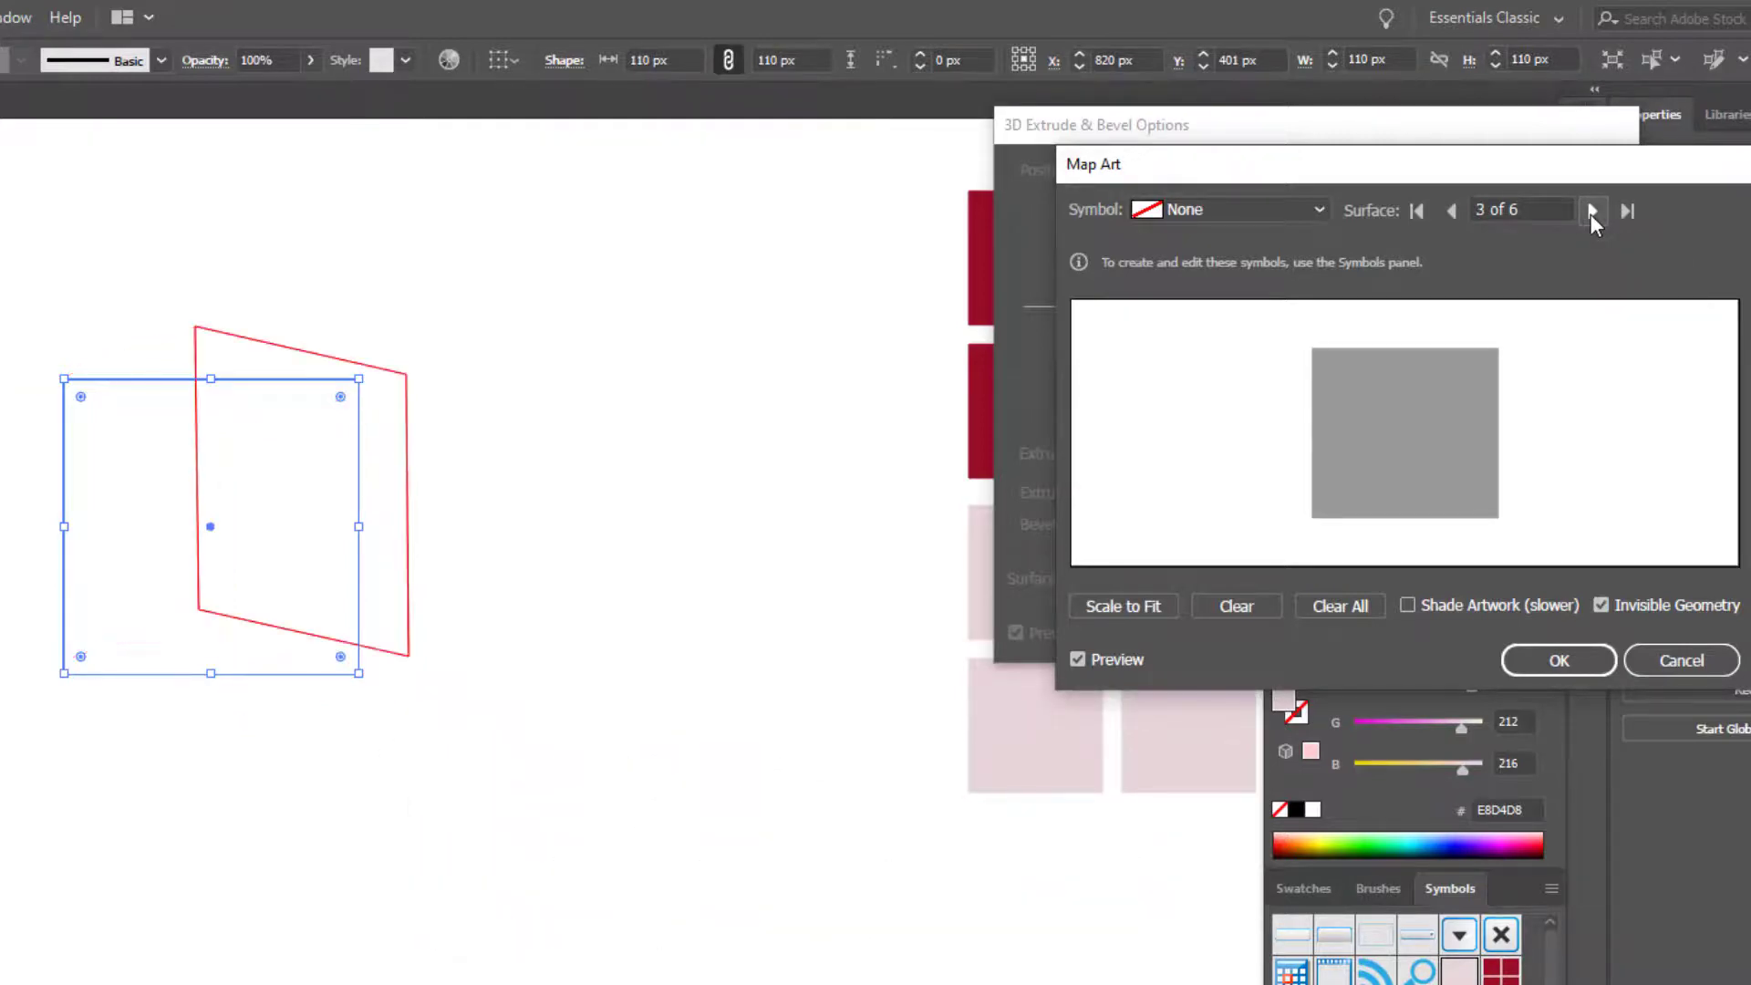
left_click(1591, 215)
left_click(1591, 213)
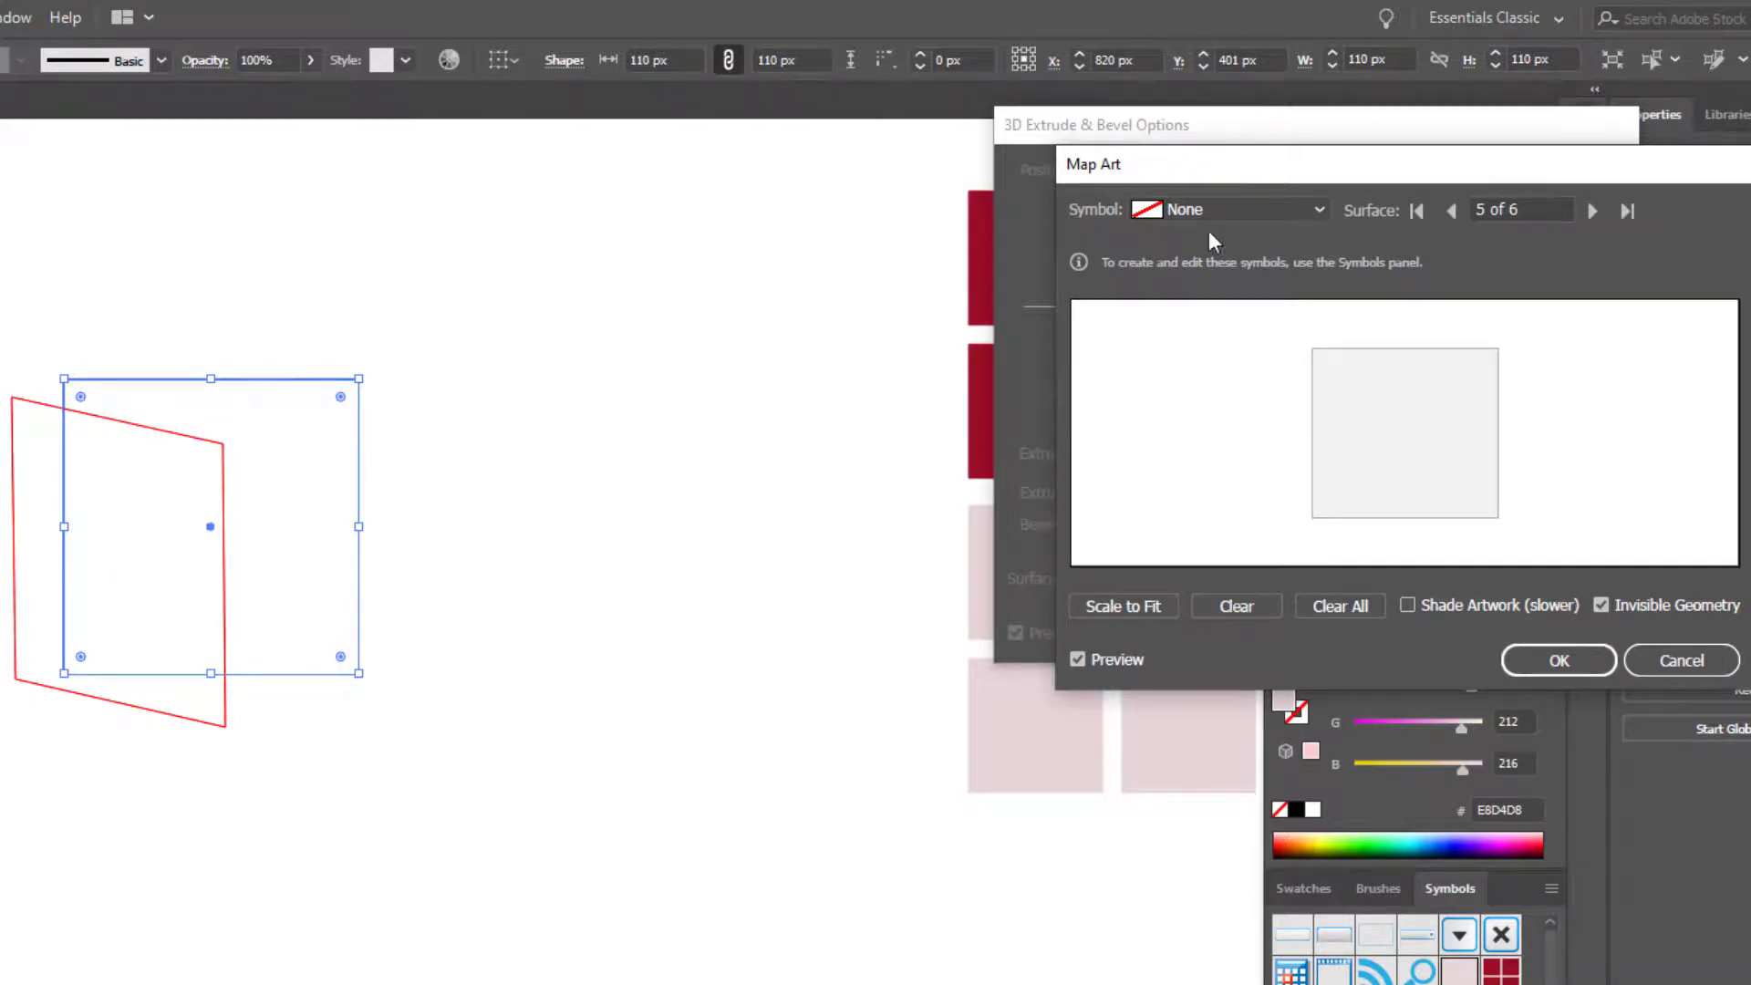
left_click(1282, 212)
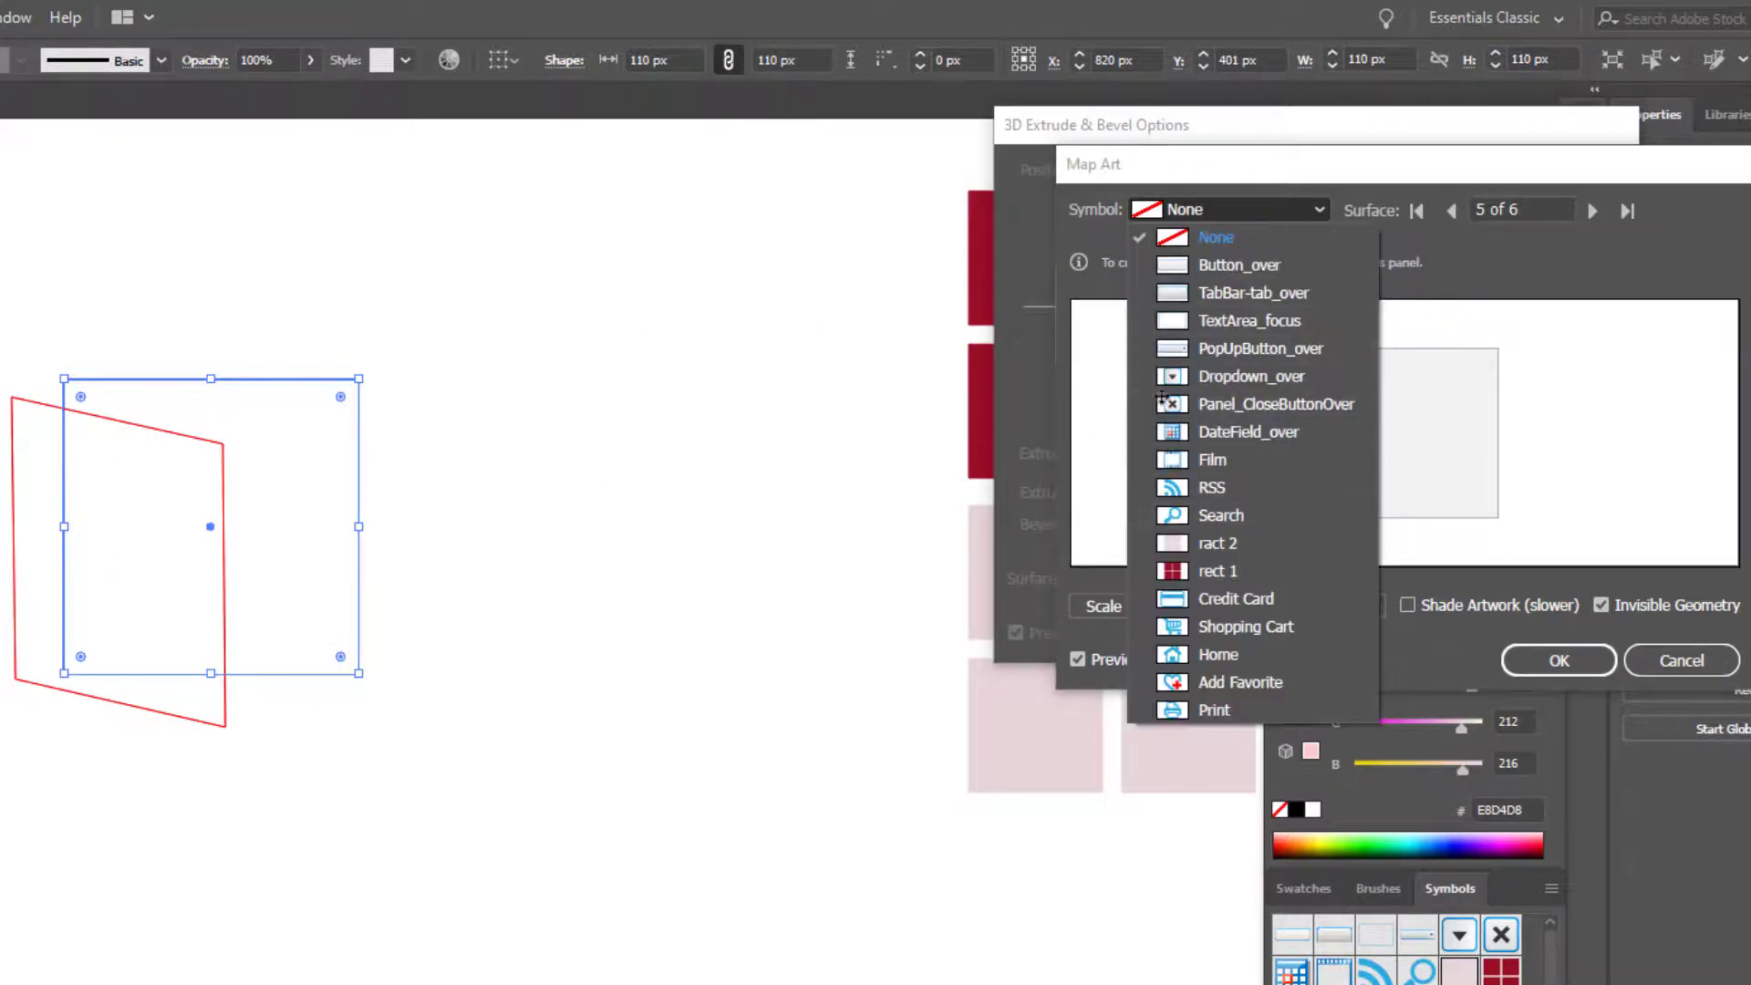
left_click(1229, 572)
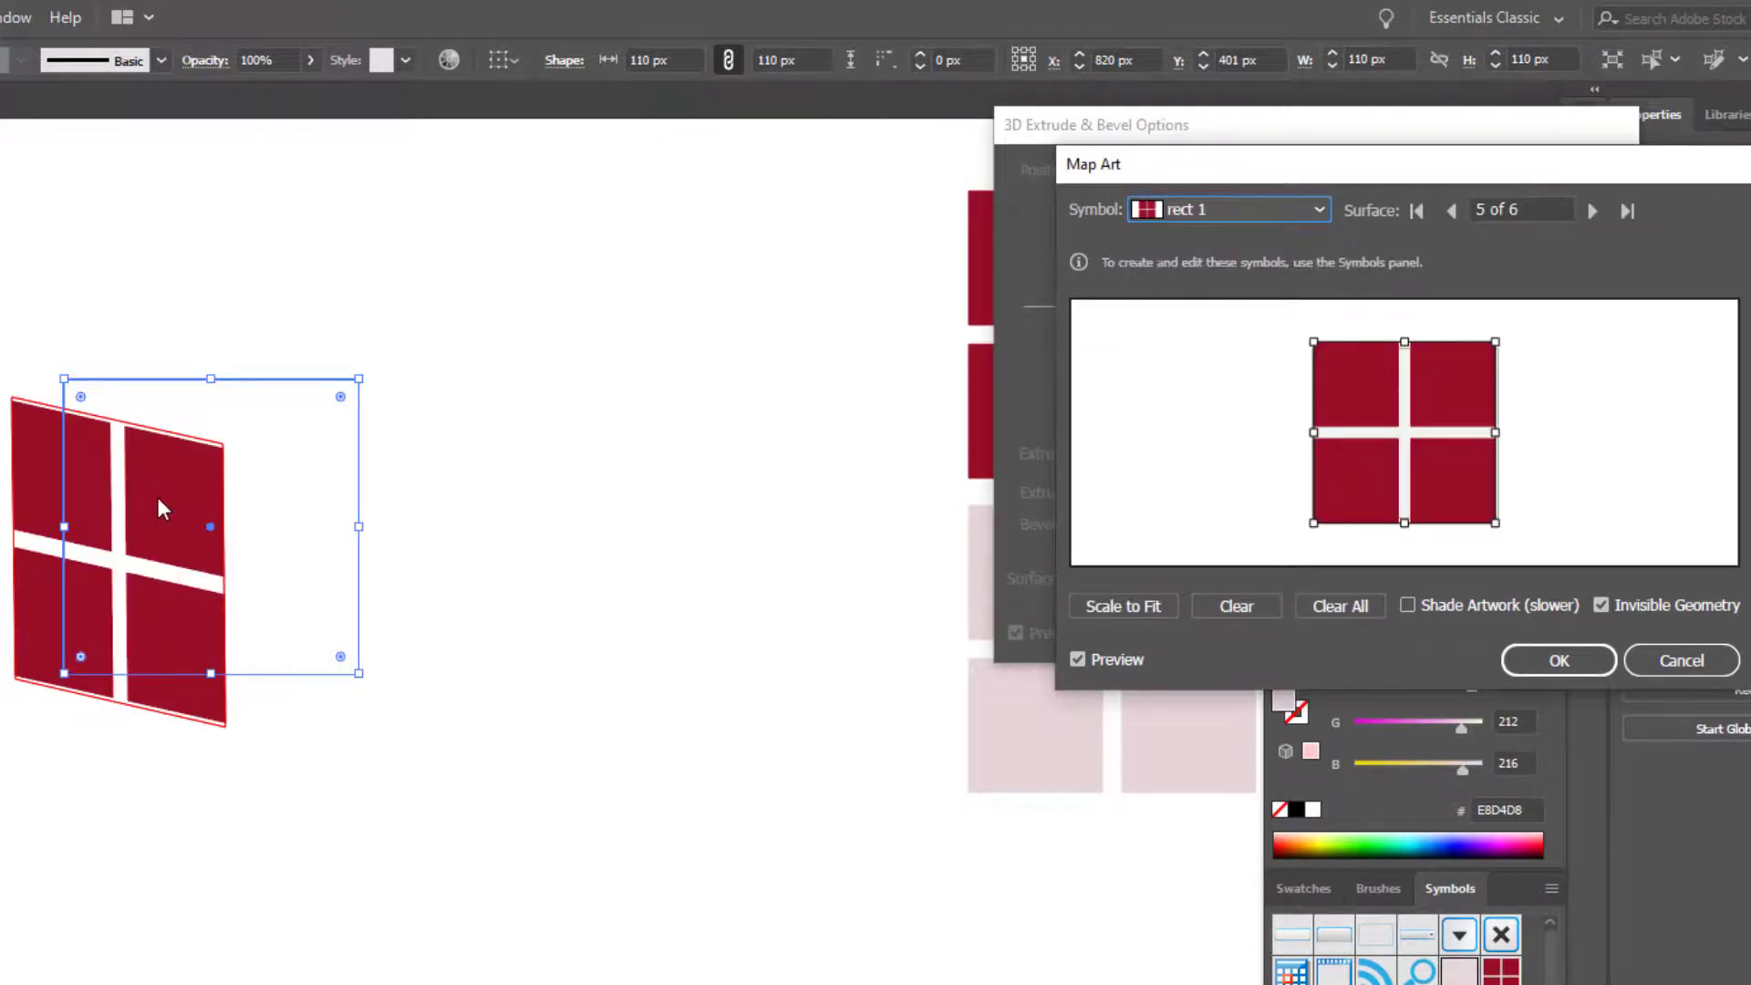
Map the pale pink ract 2 grid onto surface 6 and confirm both 3D dialogs.
left_click(1592, 211)
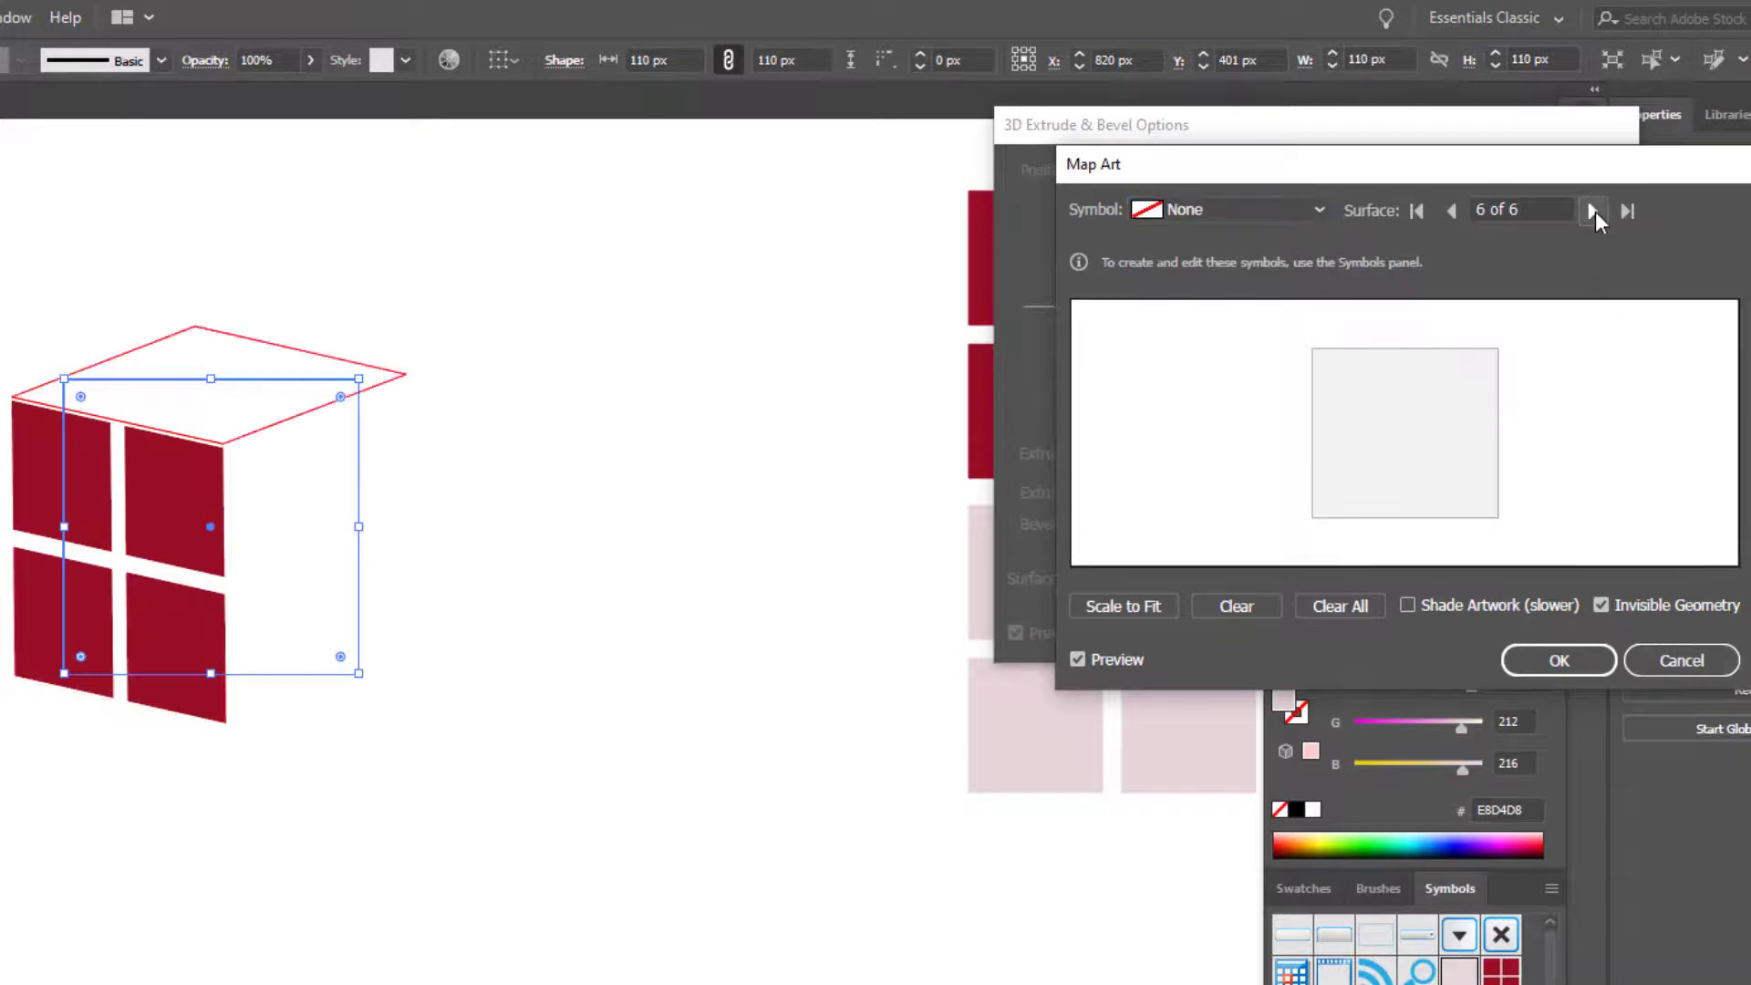
left_click(1318, 215)
left_click(1267, 545)
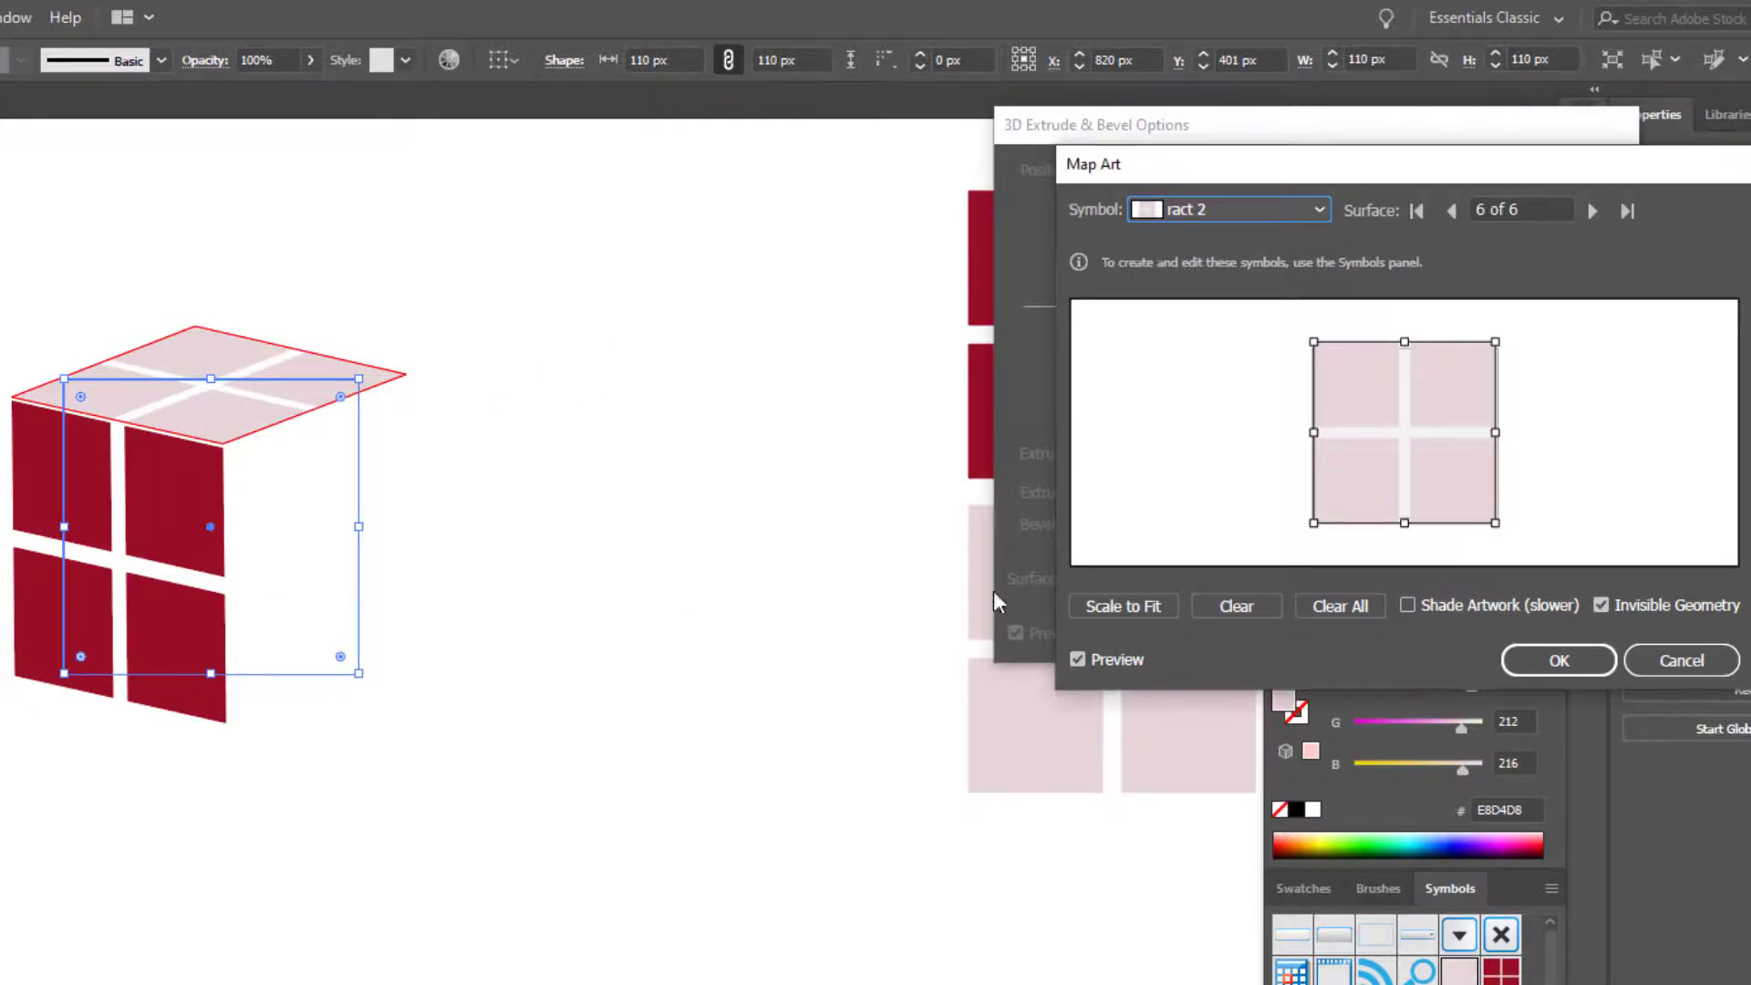
left_click(1542, 663)
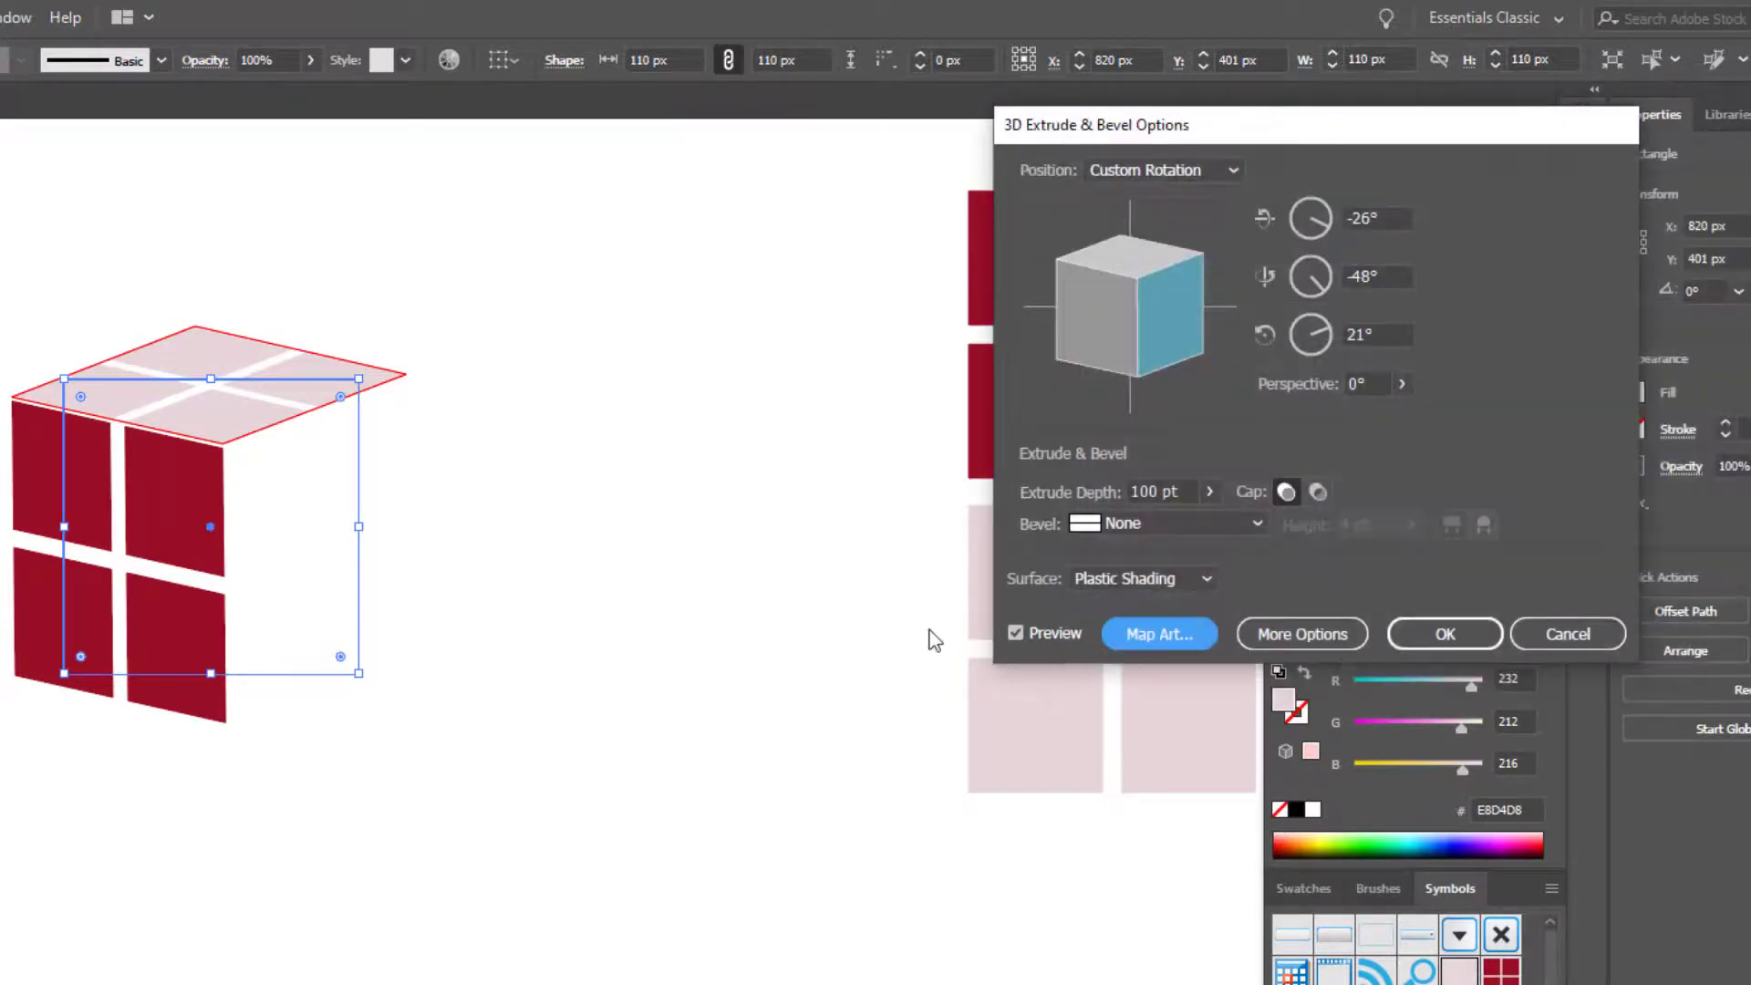
left_click(1443, 634)
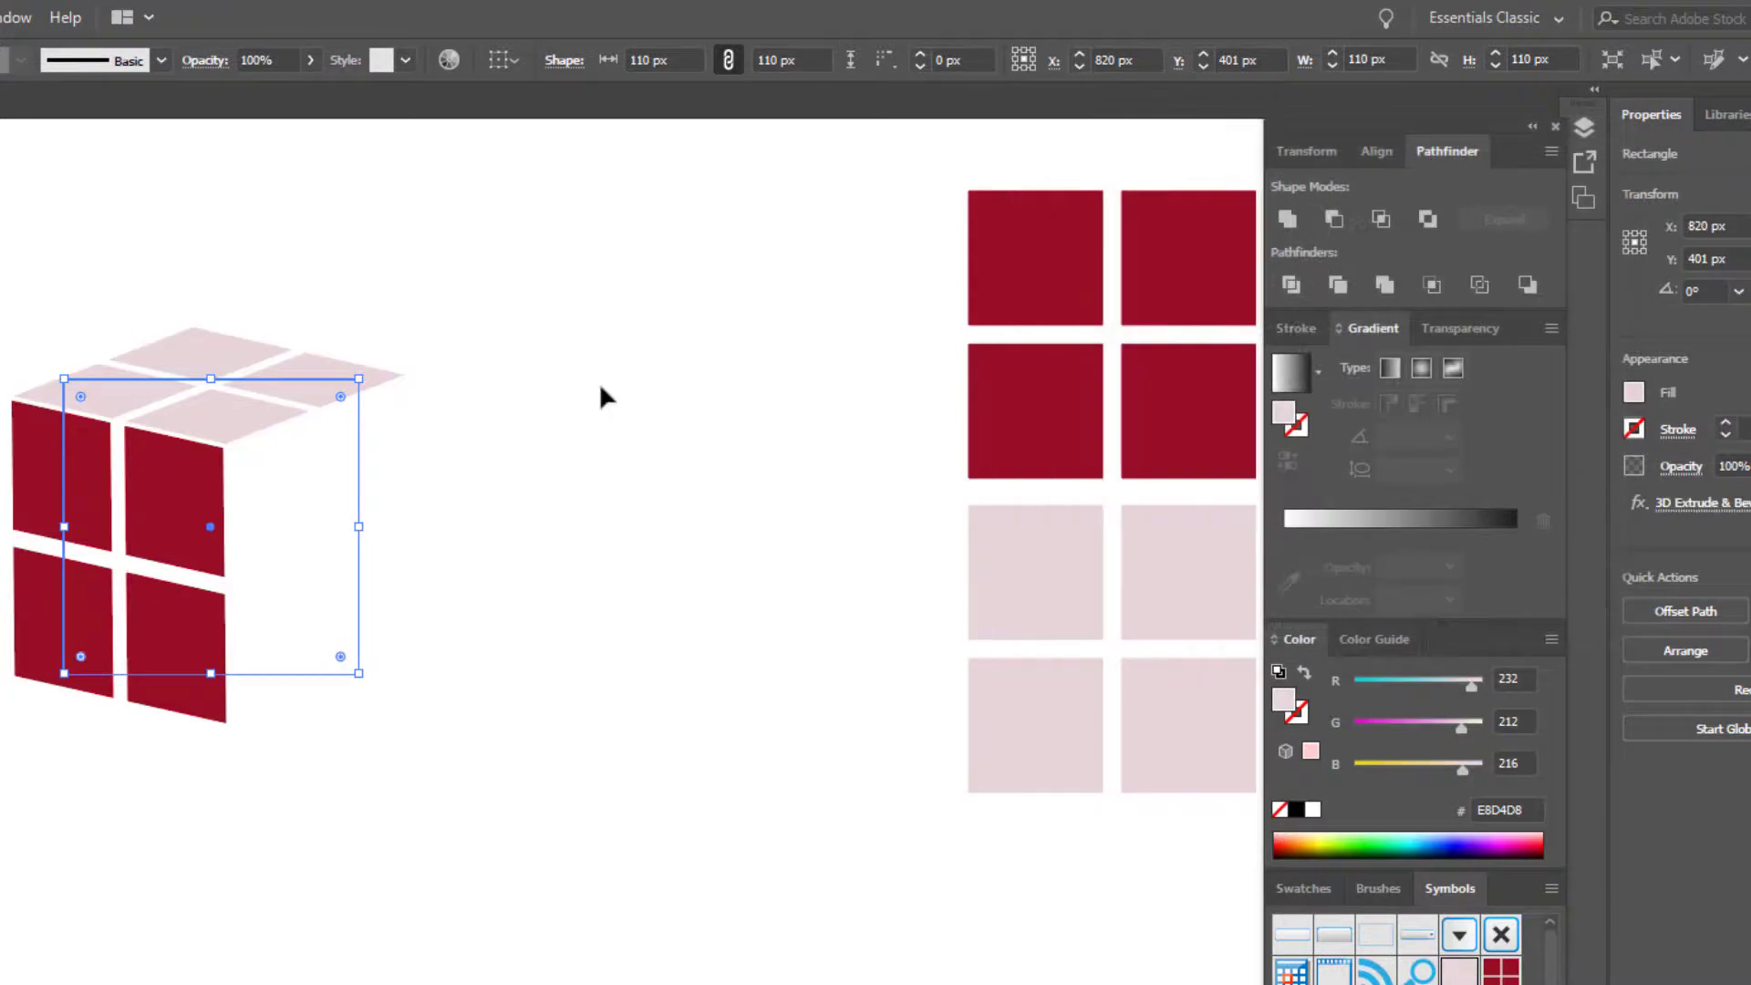
Expand the 3D cube's appearance into real shapes via Object > Expand Appearance.
left_click(599, 383)
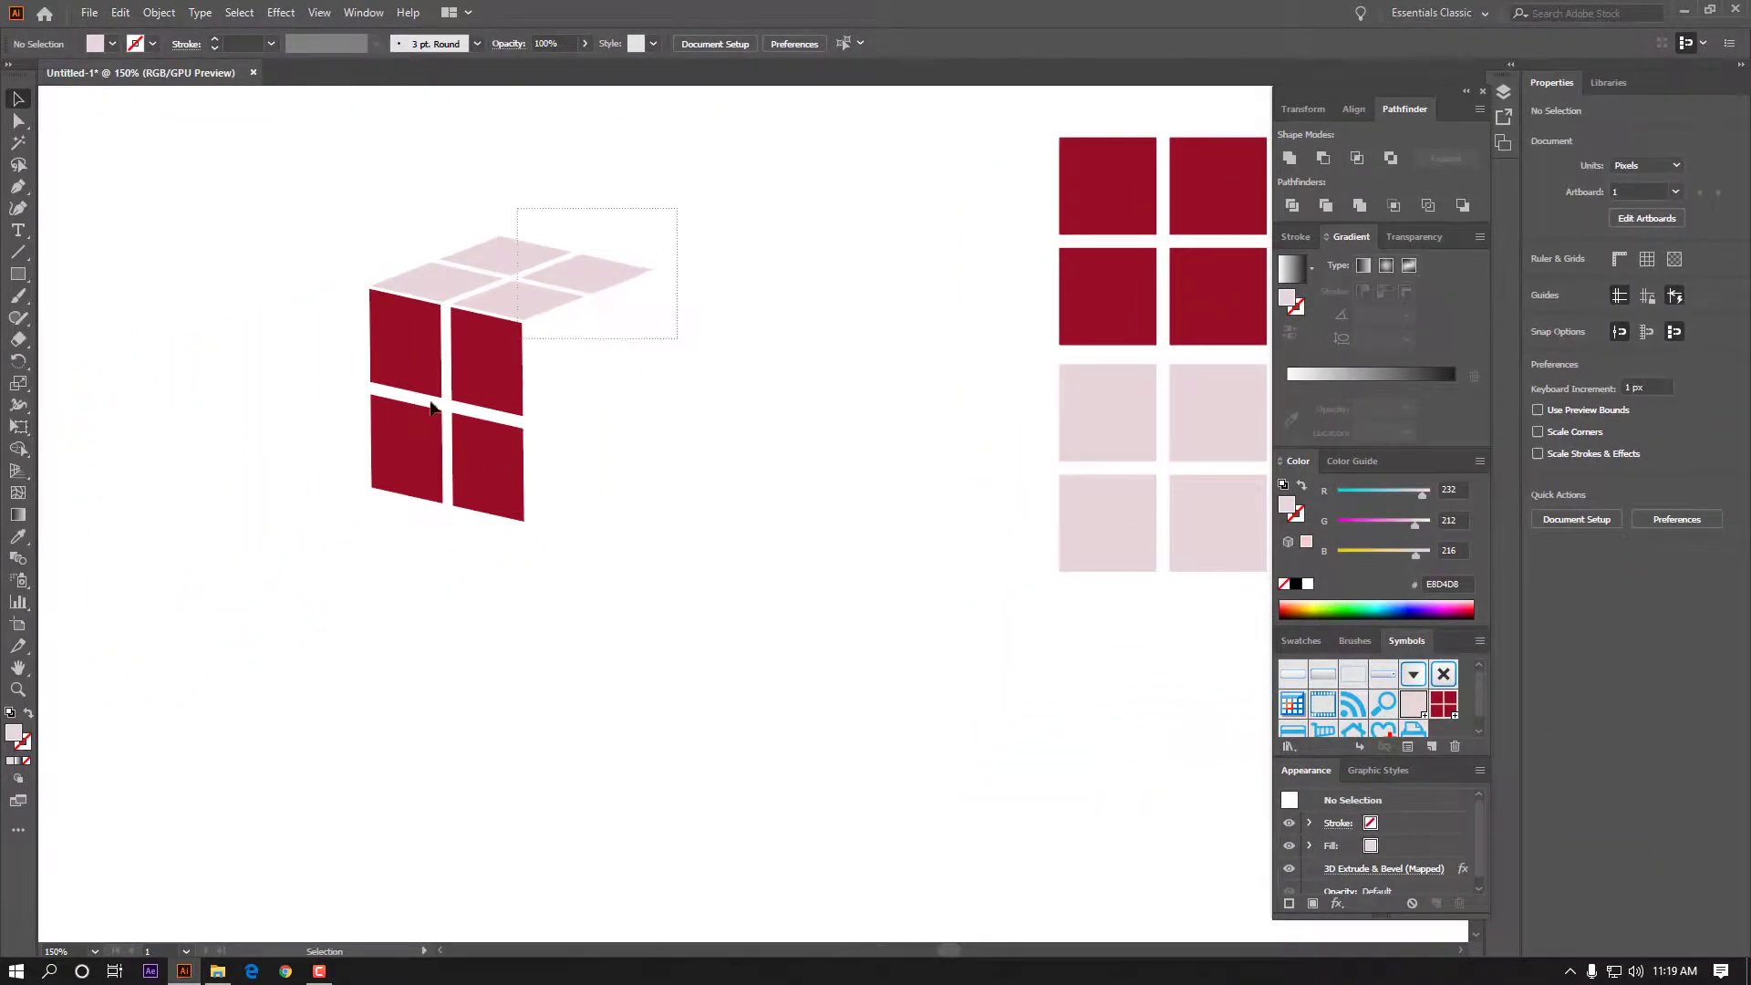
left_click(429, 392)
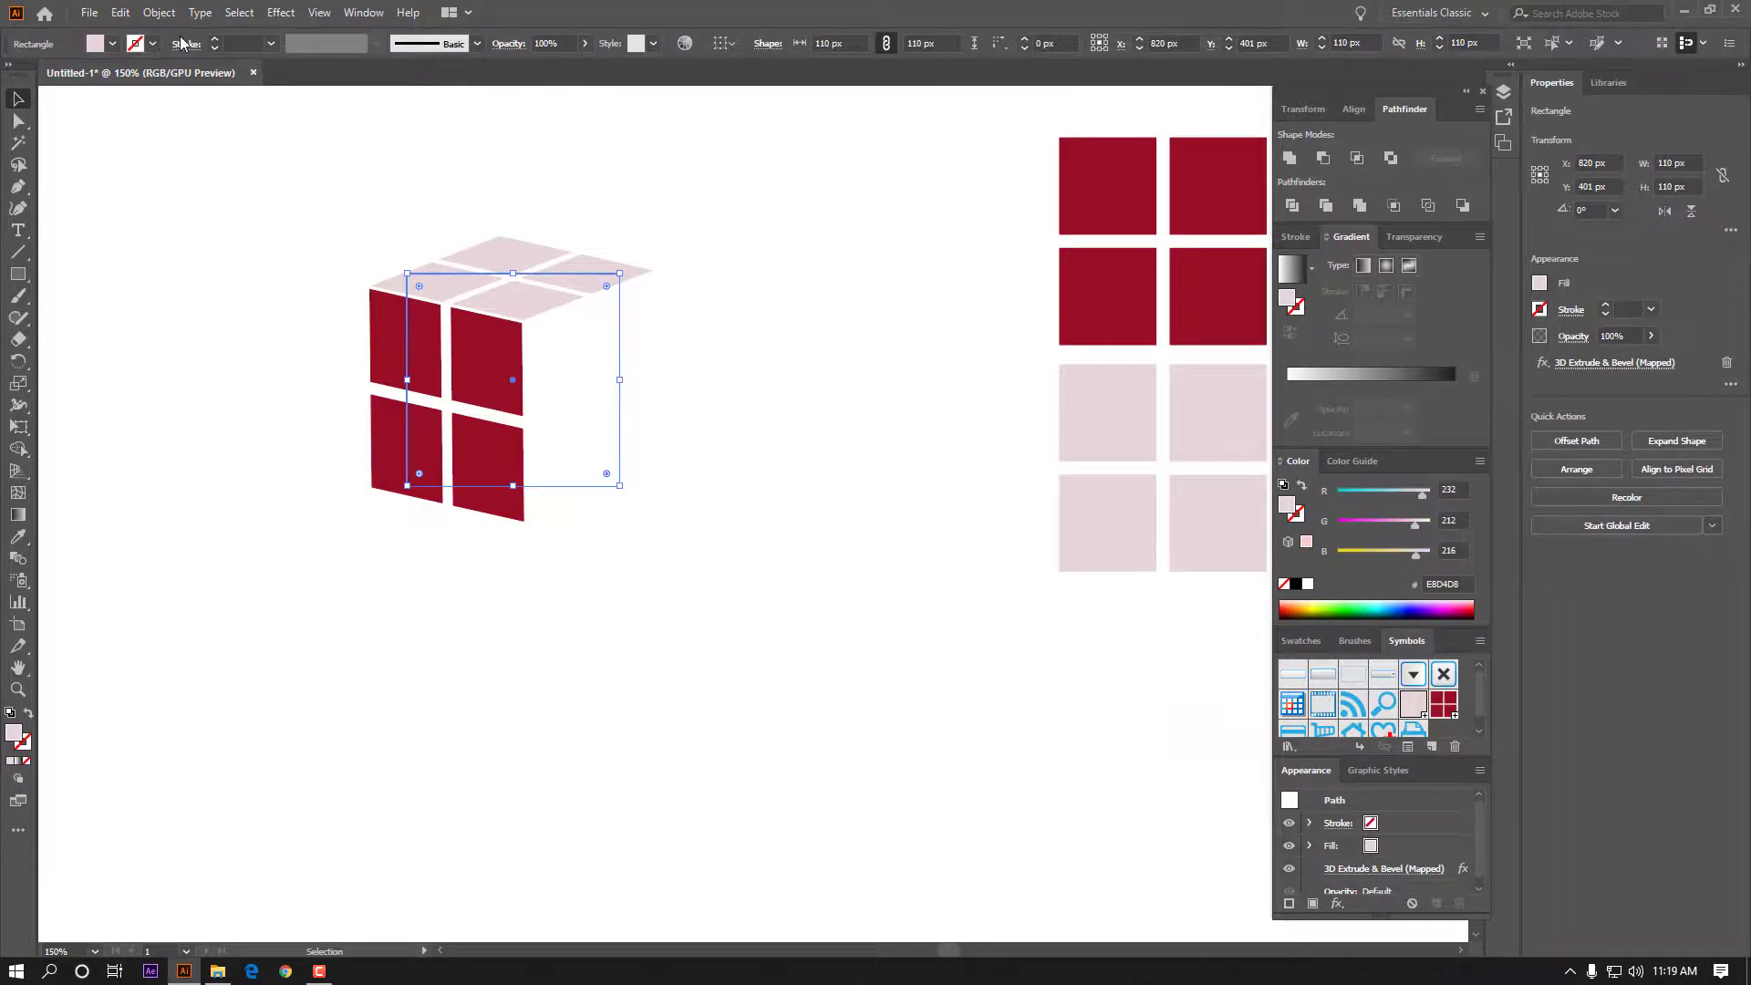
left_click(162, 16)
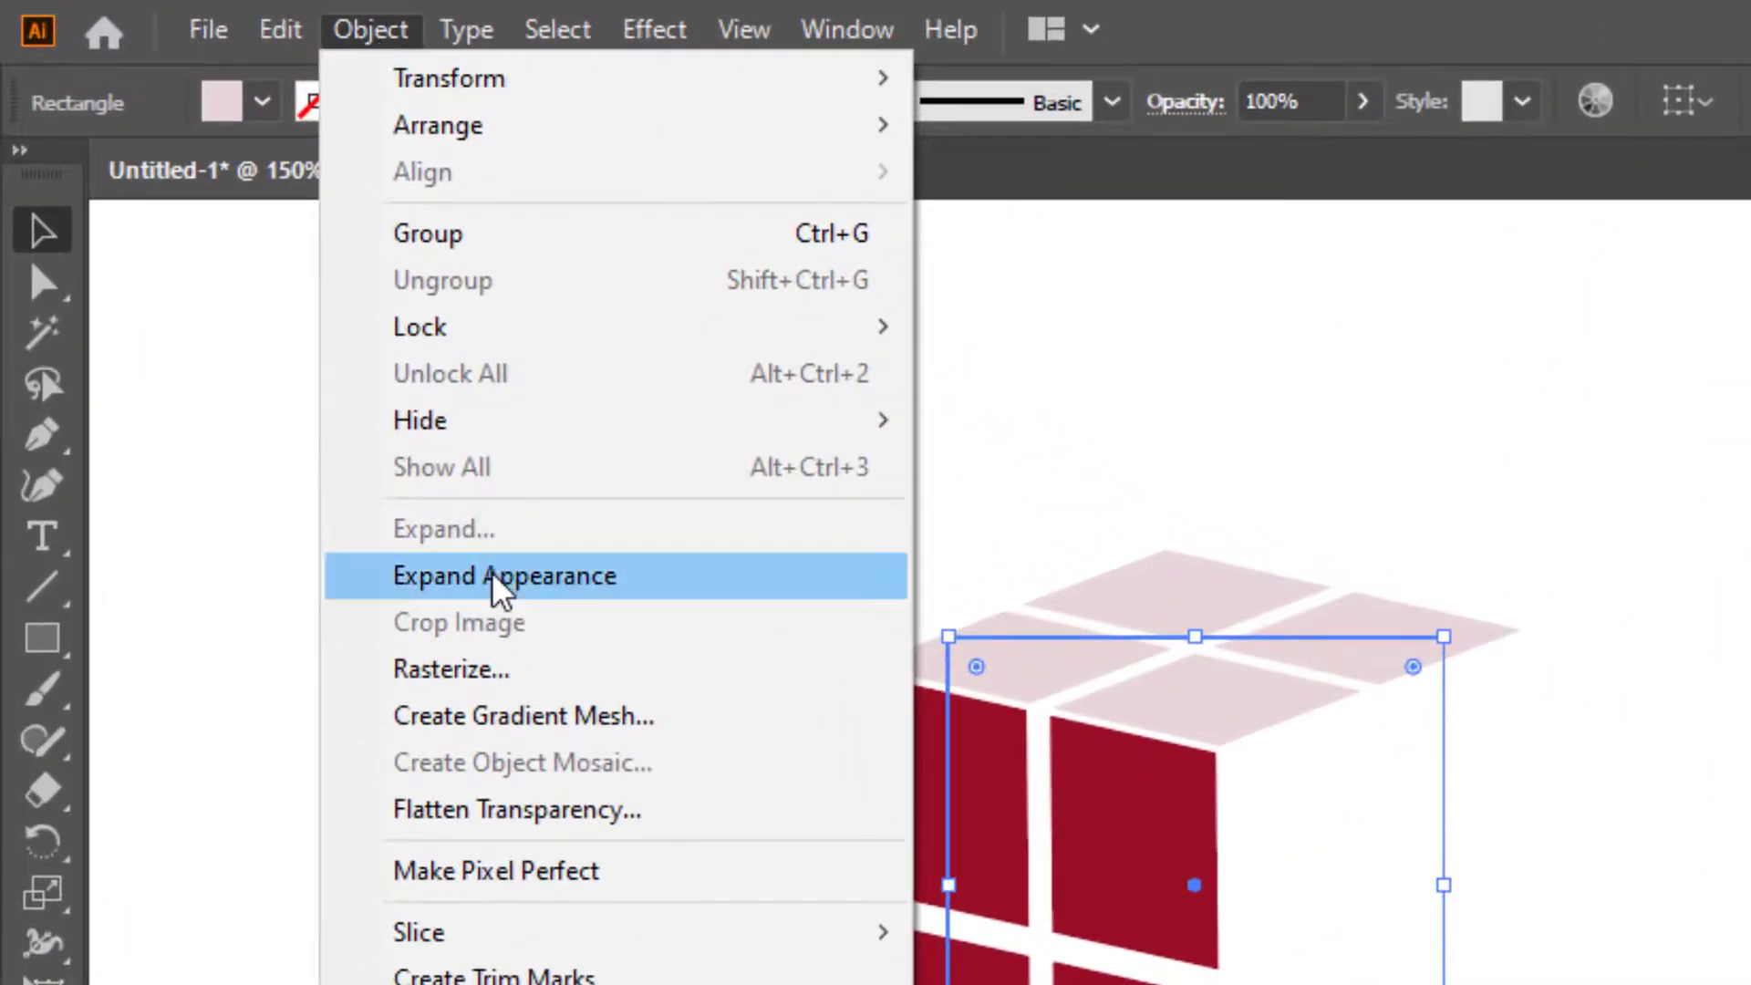
left_click(565, 593)
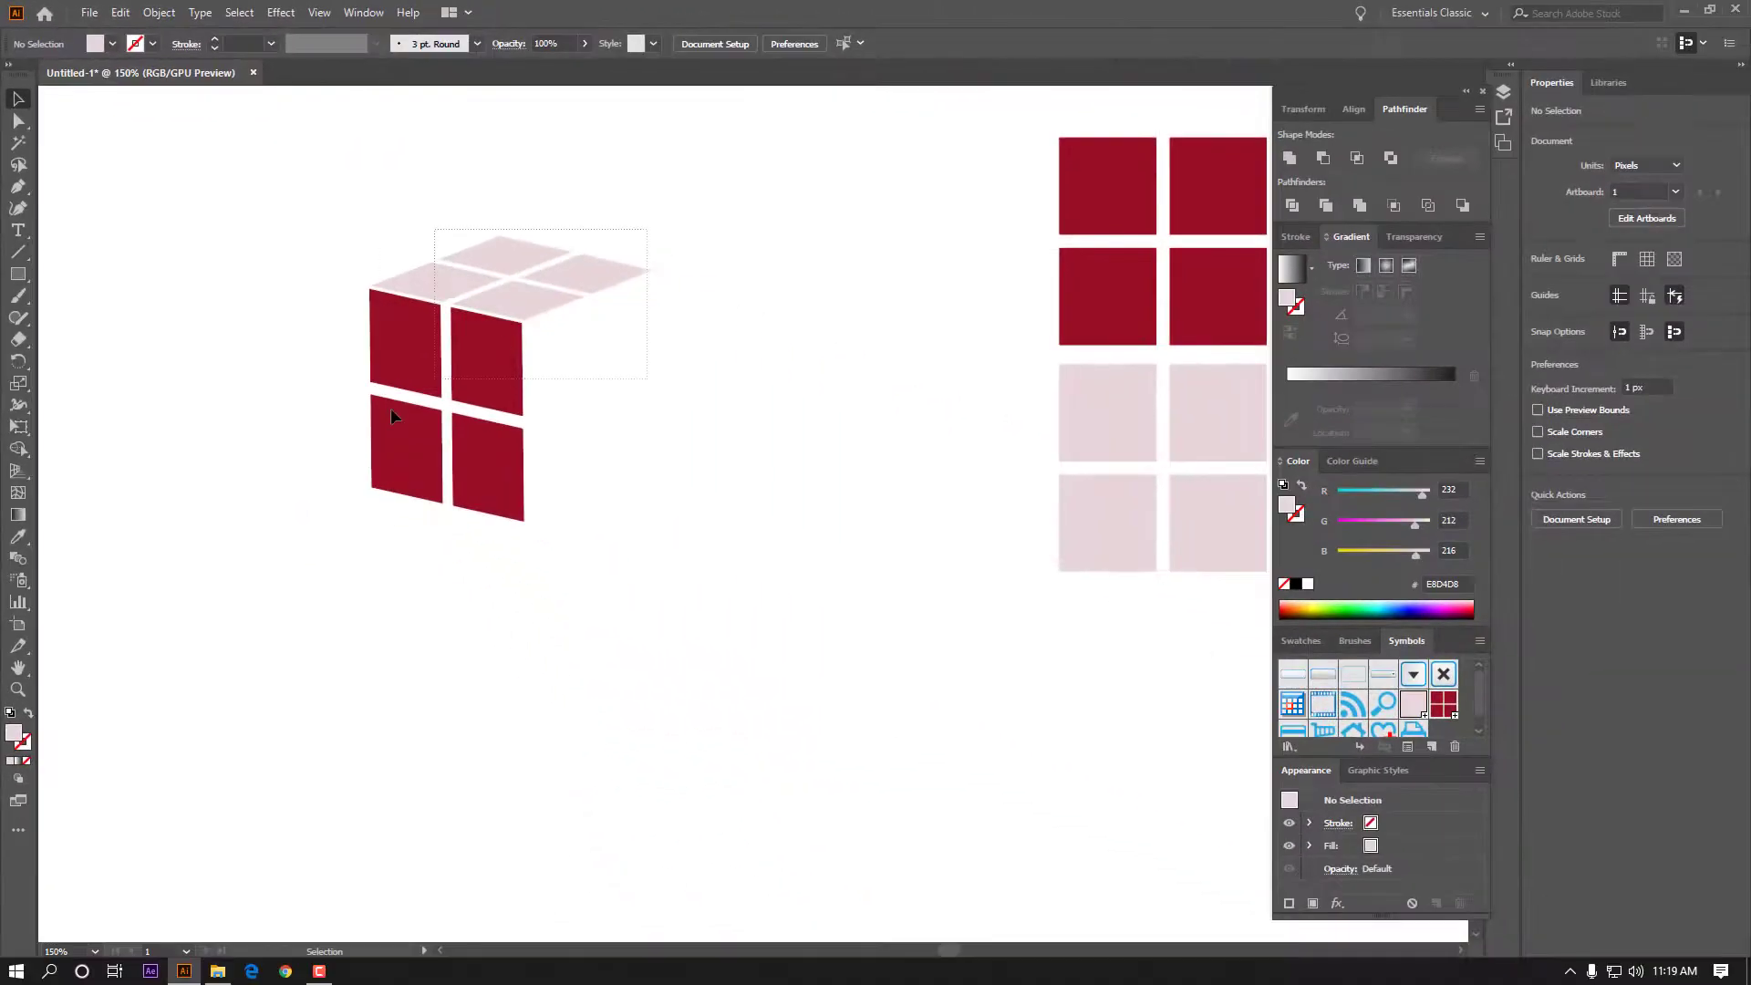
Ungroup the expanded cube repeatedly through its nested groups.
left_click(390, 408)
right_click(444, 328)
left_click(493, 472)
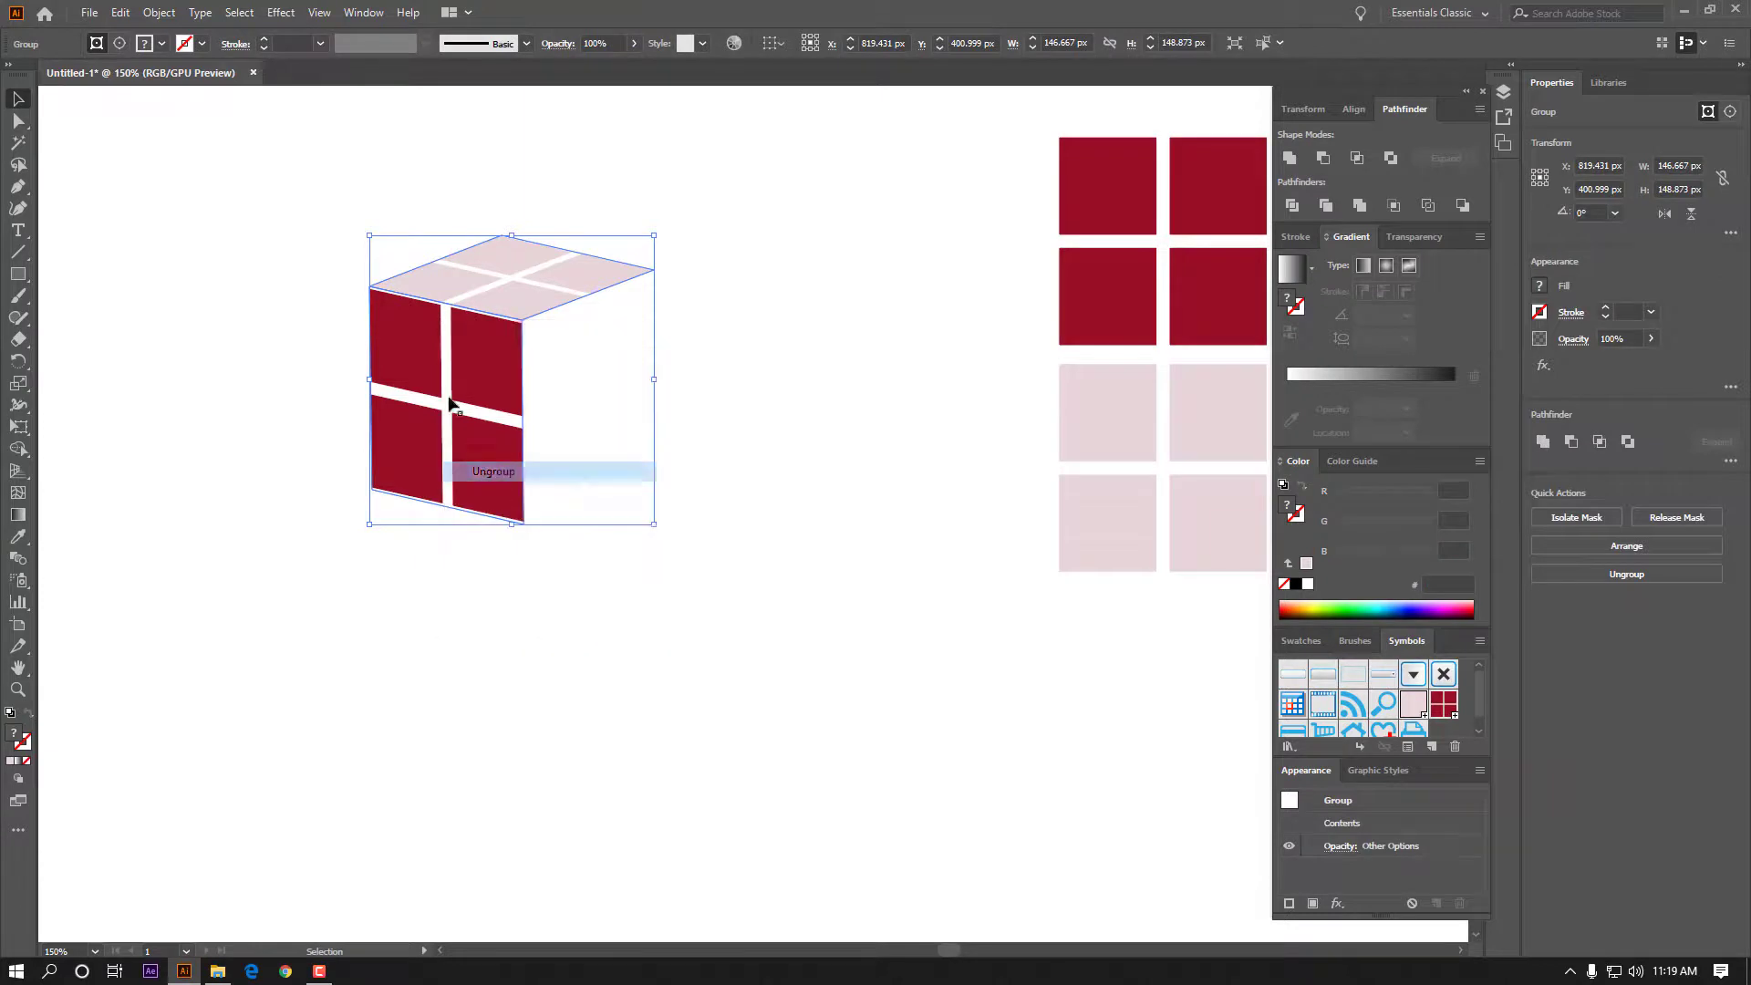
right_click(466, 325)
left_click(529, 474)
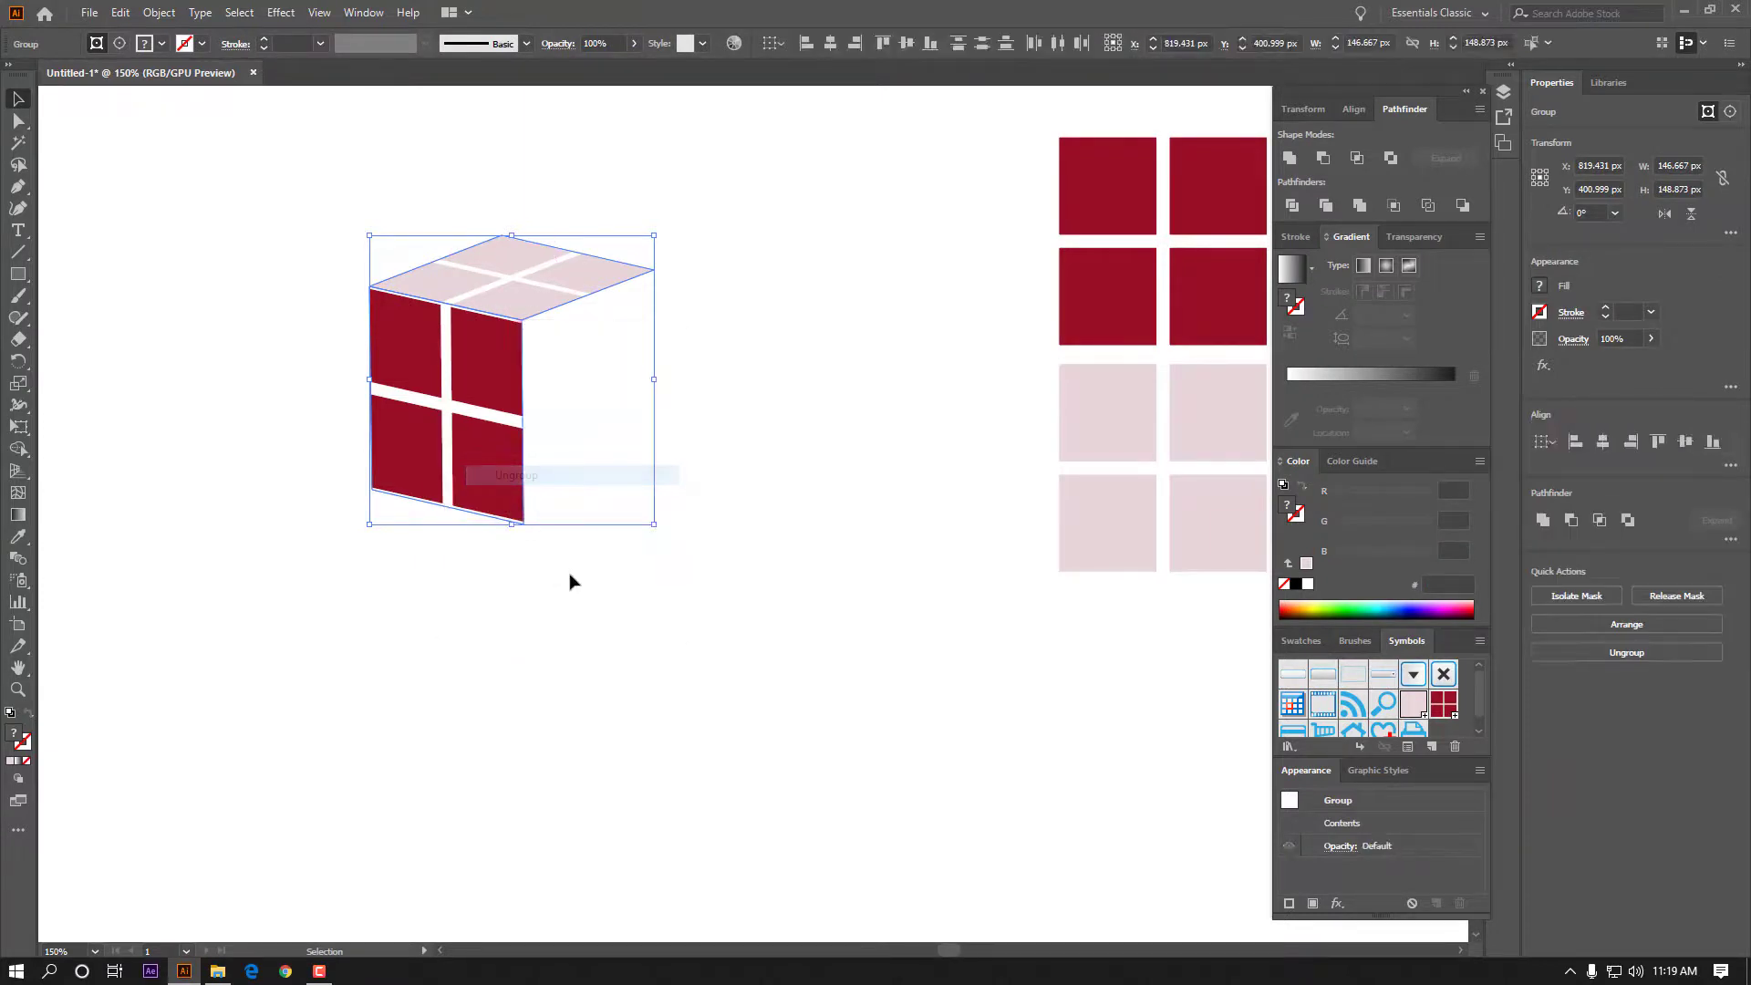
right_click(438, 356)
left_click(493, 502)
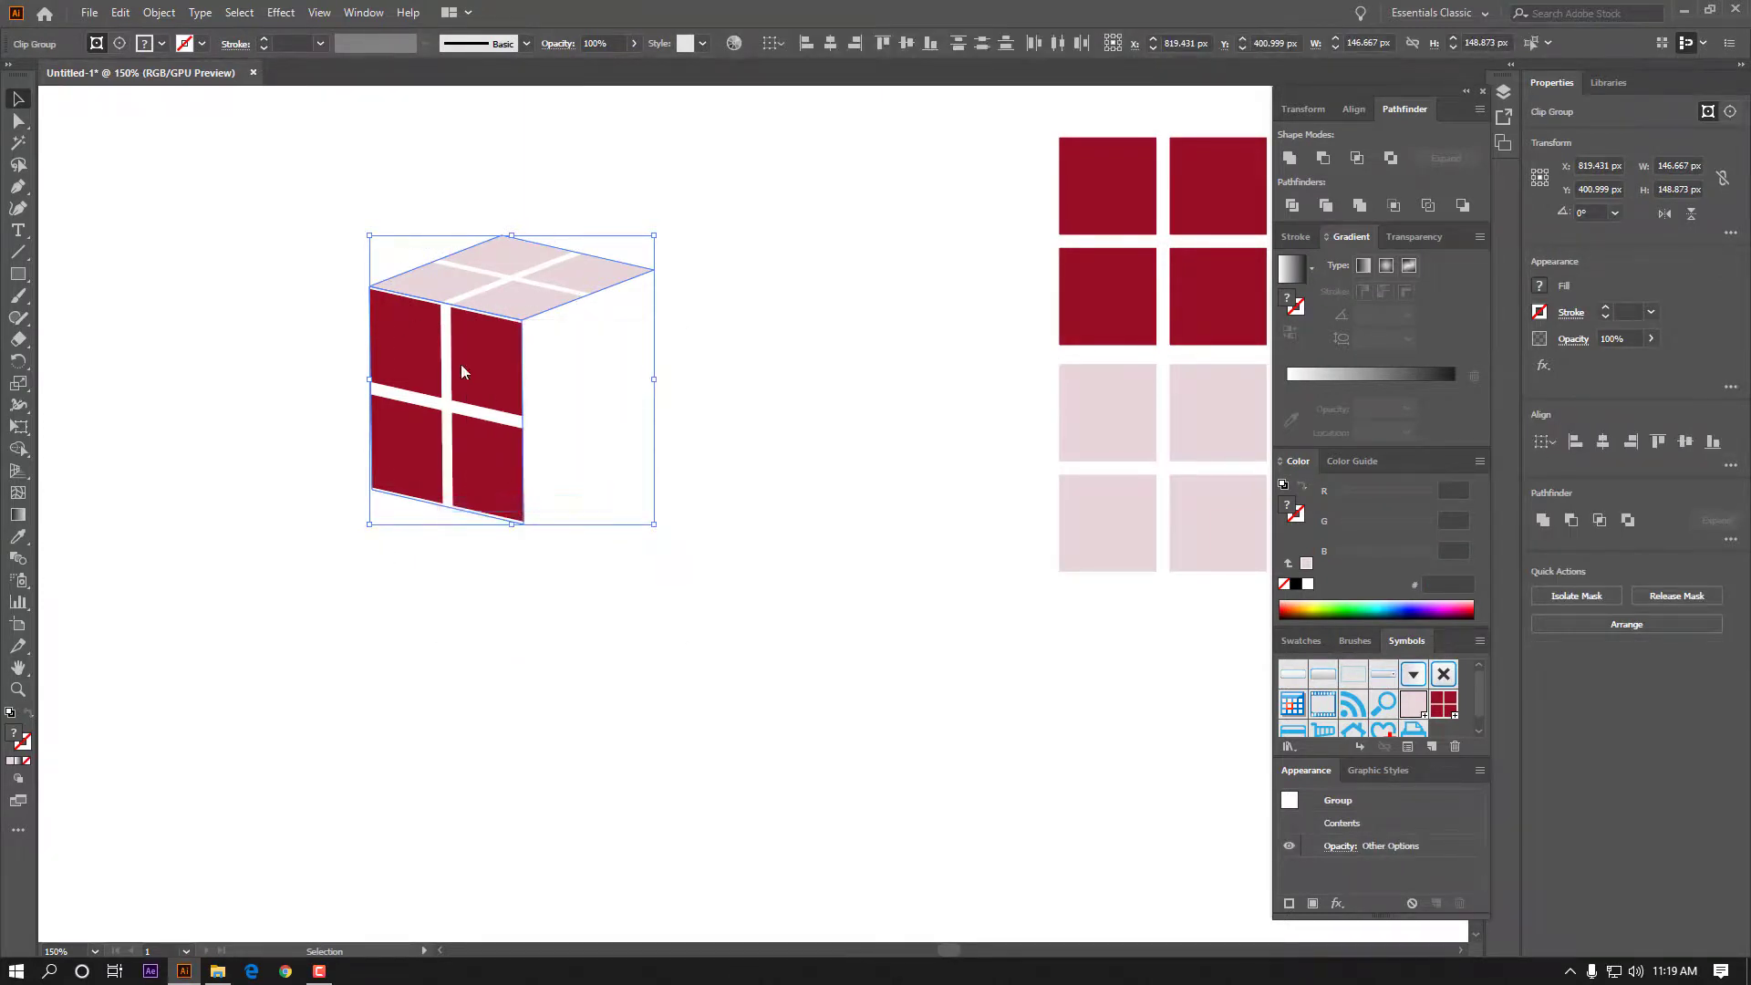
right_click(462, 365)
Release the clipping mask on the cube's clip group.
left_click_drag(717, 197, 345, 513)
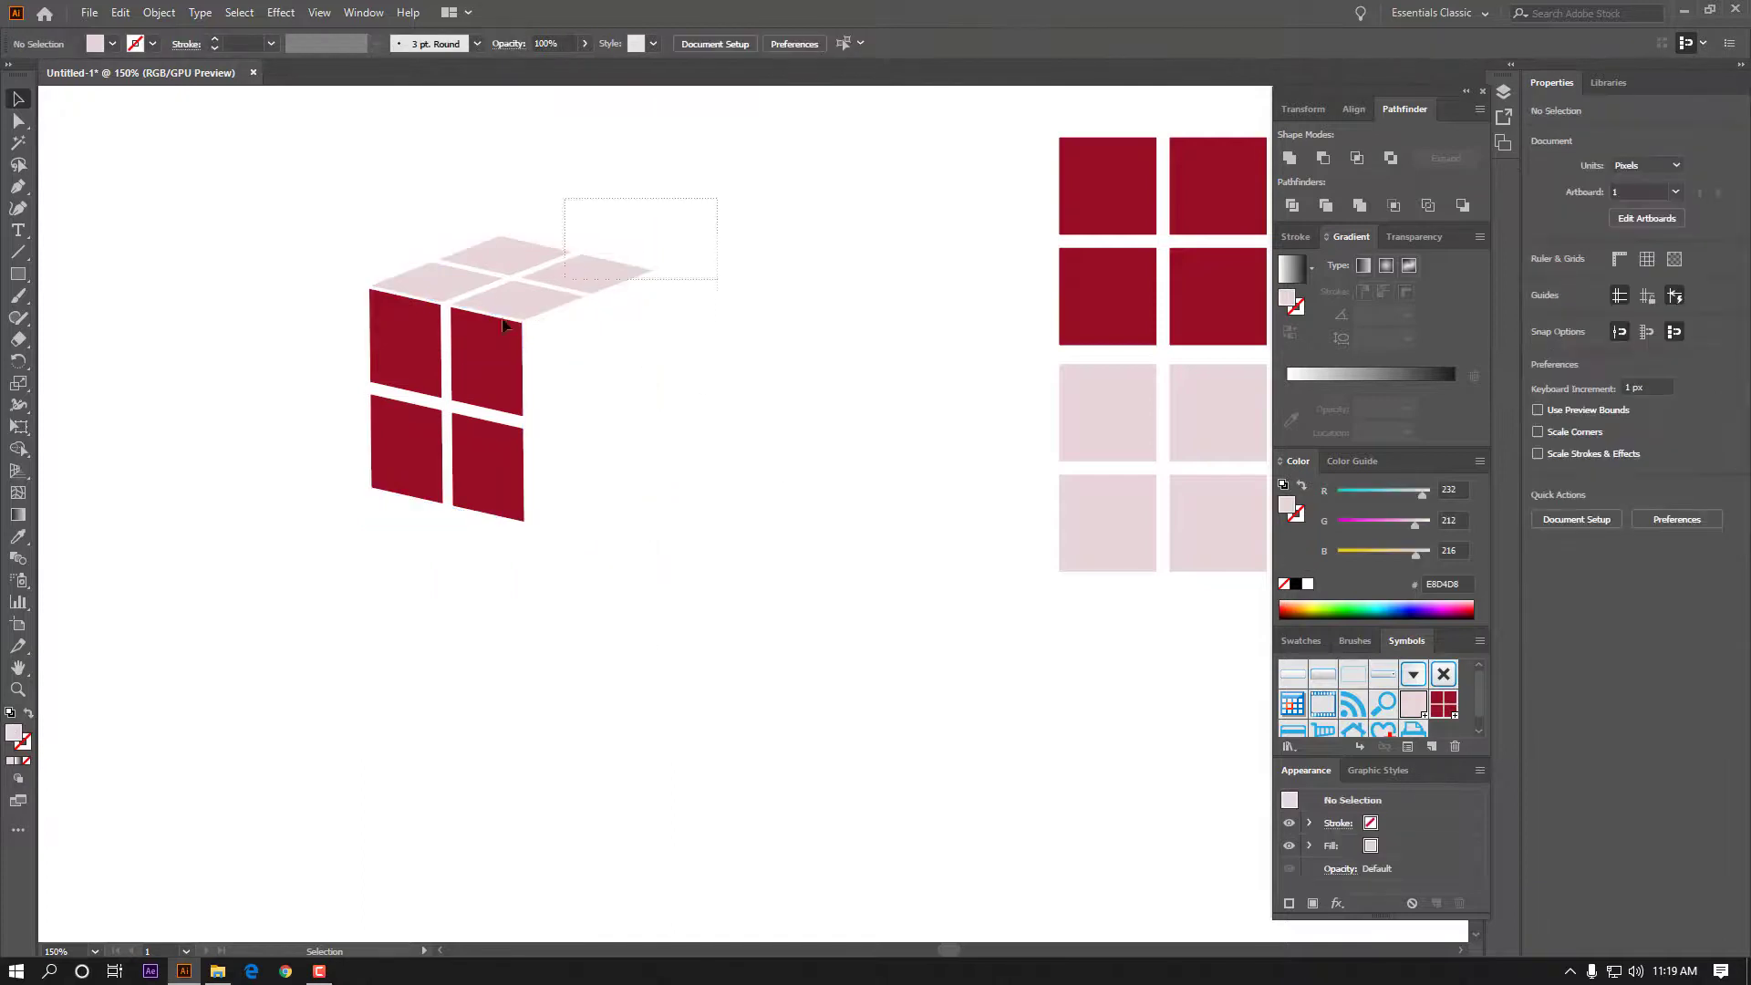
right_click(480, 358)
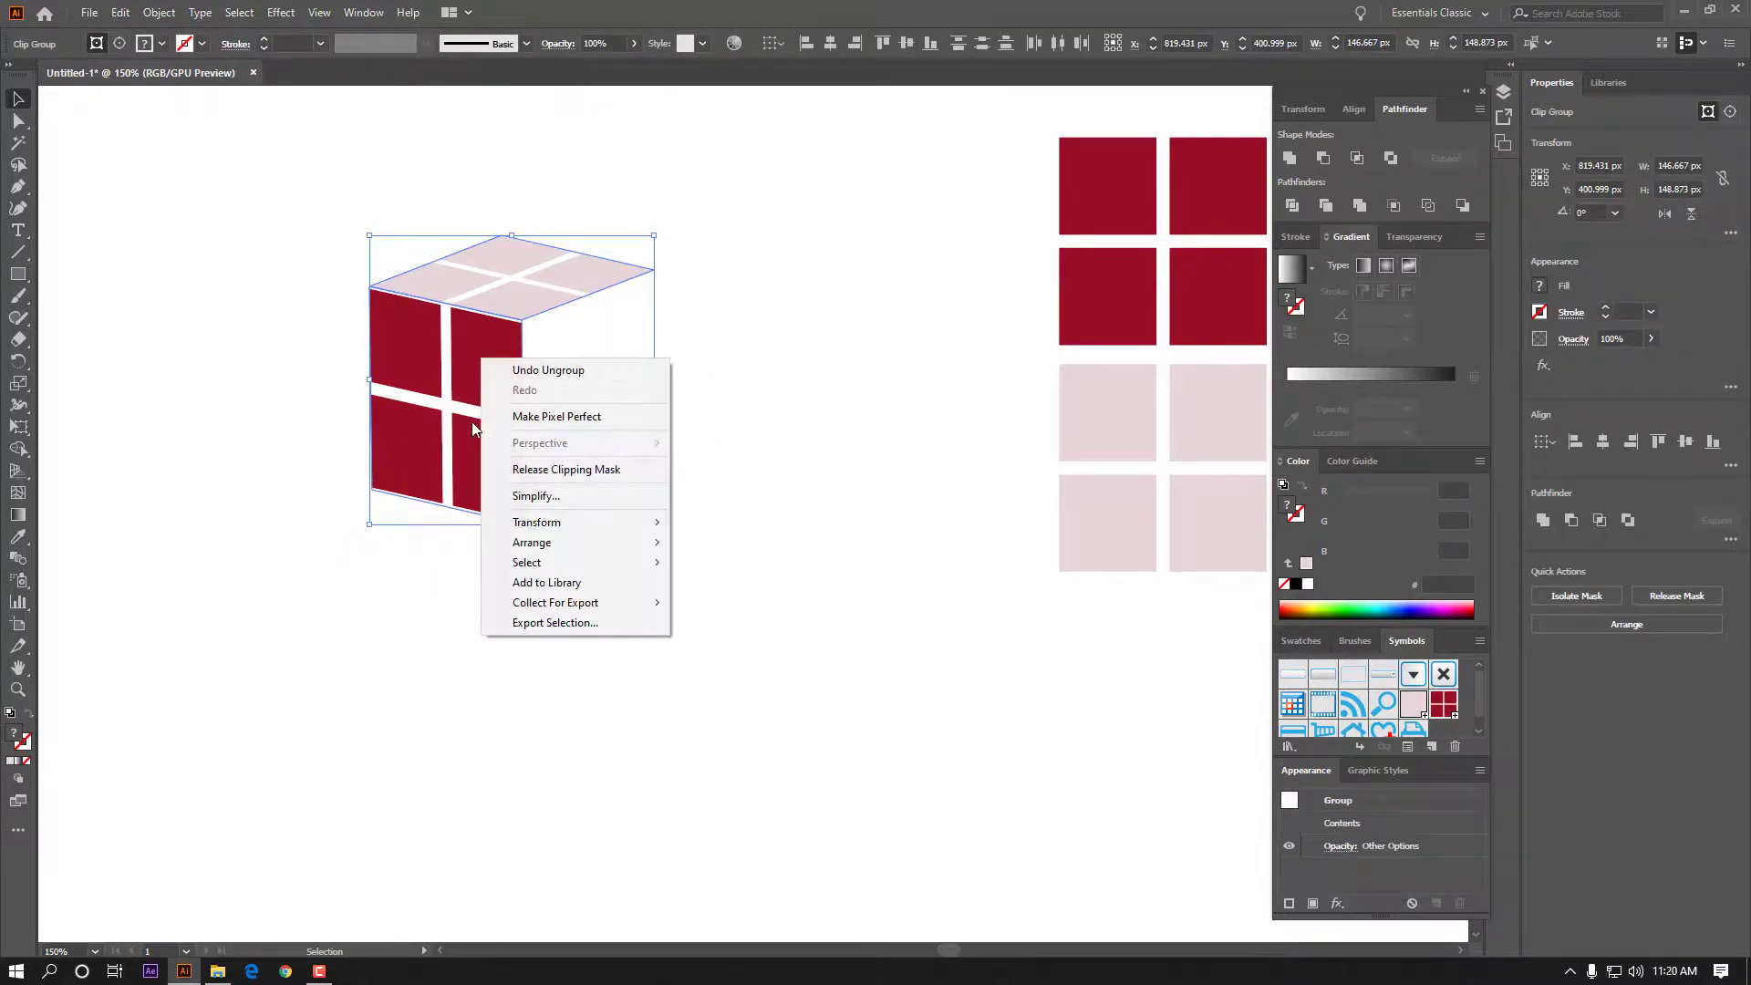
left_click(551, 471)
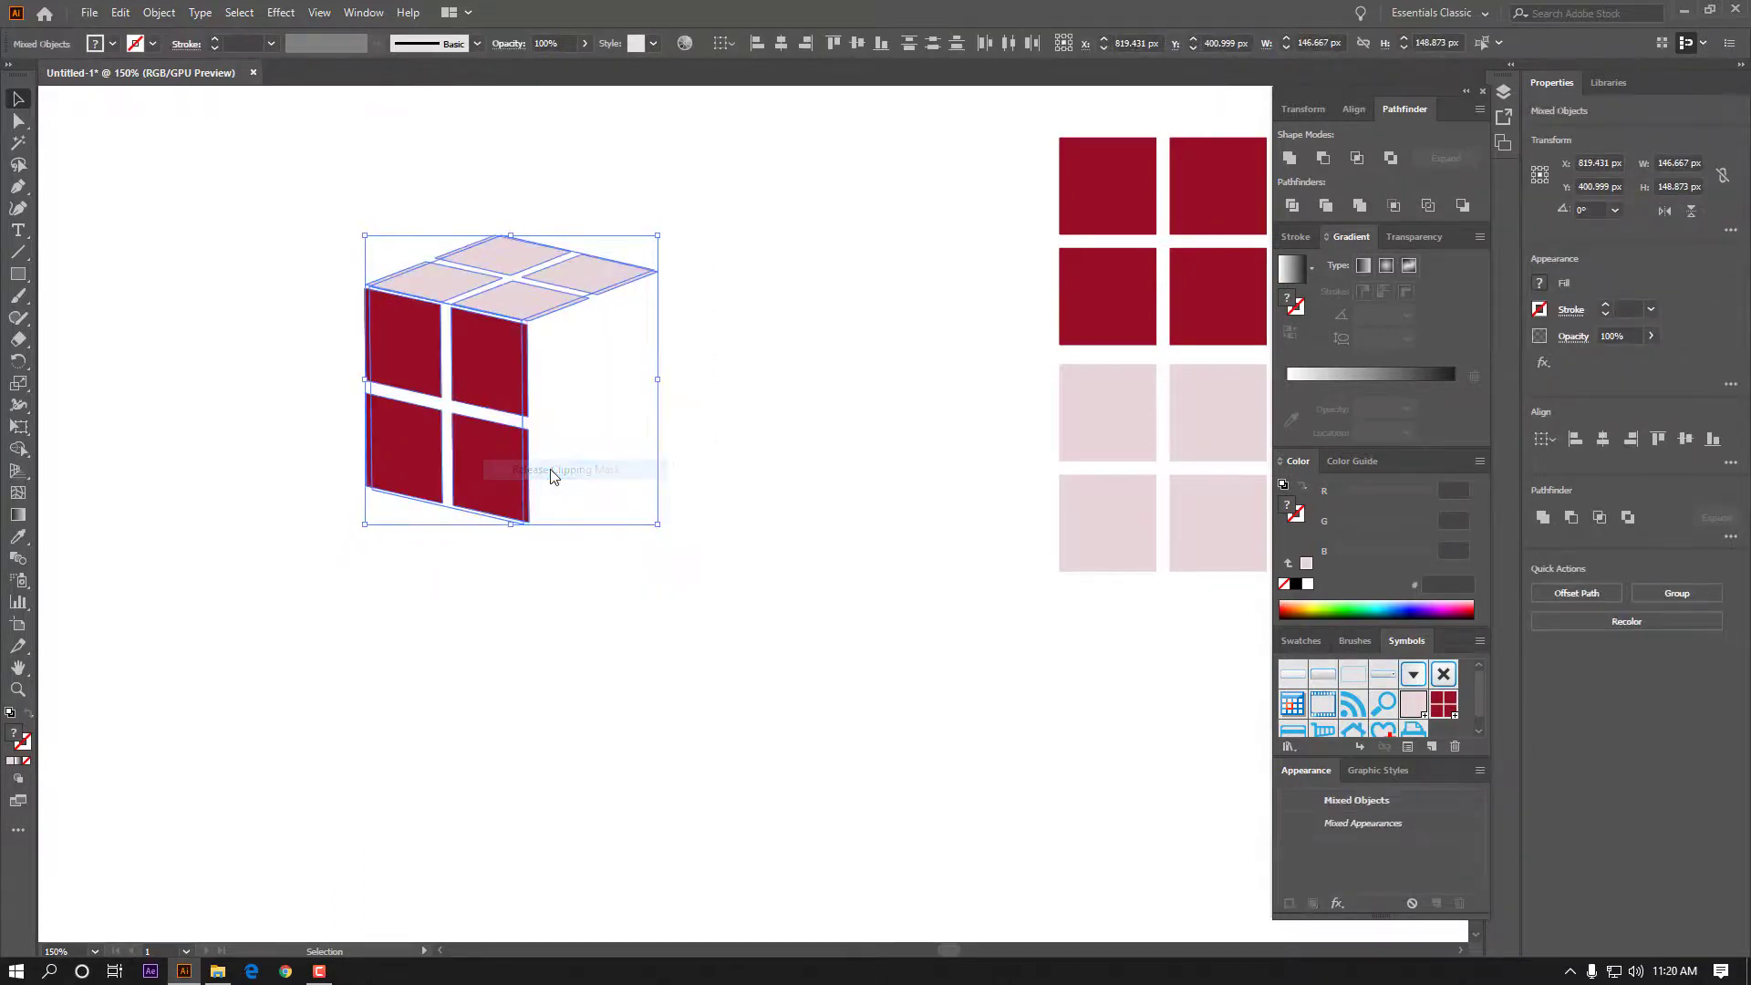
left_click(701, 301)
Ungroup the pale pink top tiles and the dark red side tiles into separate shapes.
mouse_move(532, 312)
left_mouse_down()
mouse_move(548, 353)
mouse_move(547, 299)
left_mouse_up()
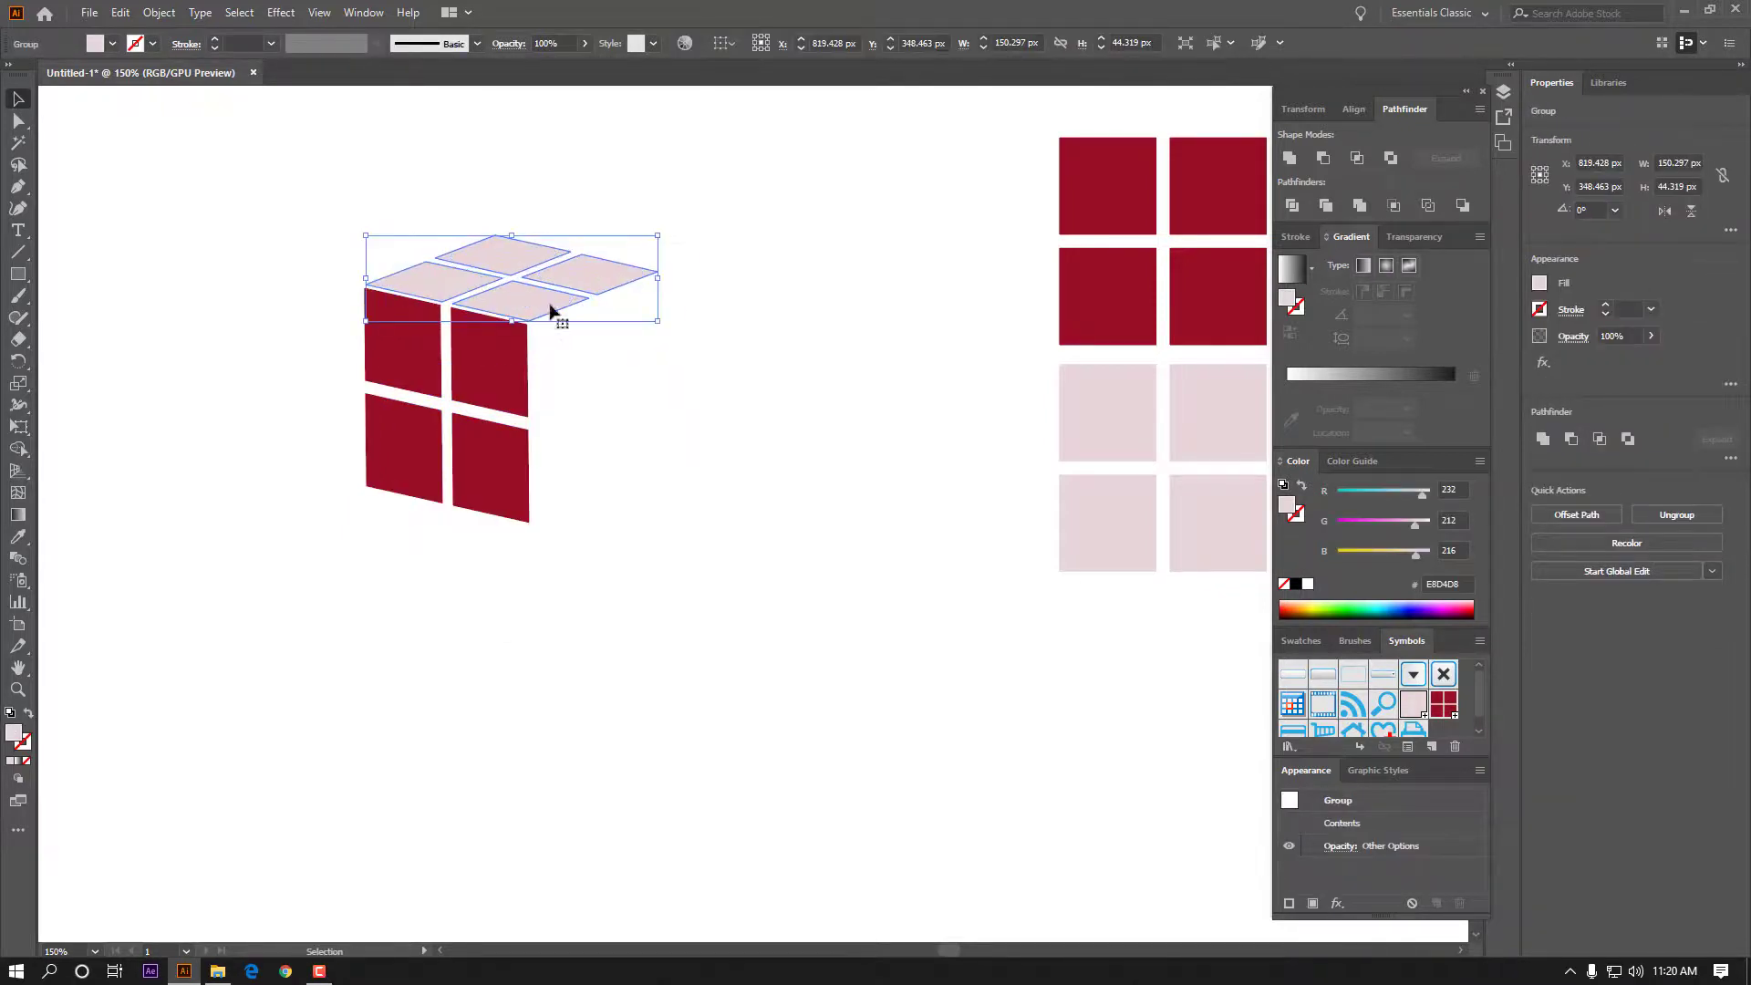
right_click(533, 294)
left_click(566, 441)
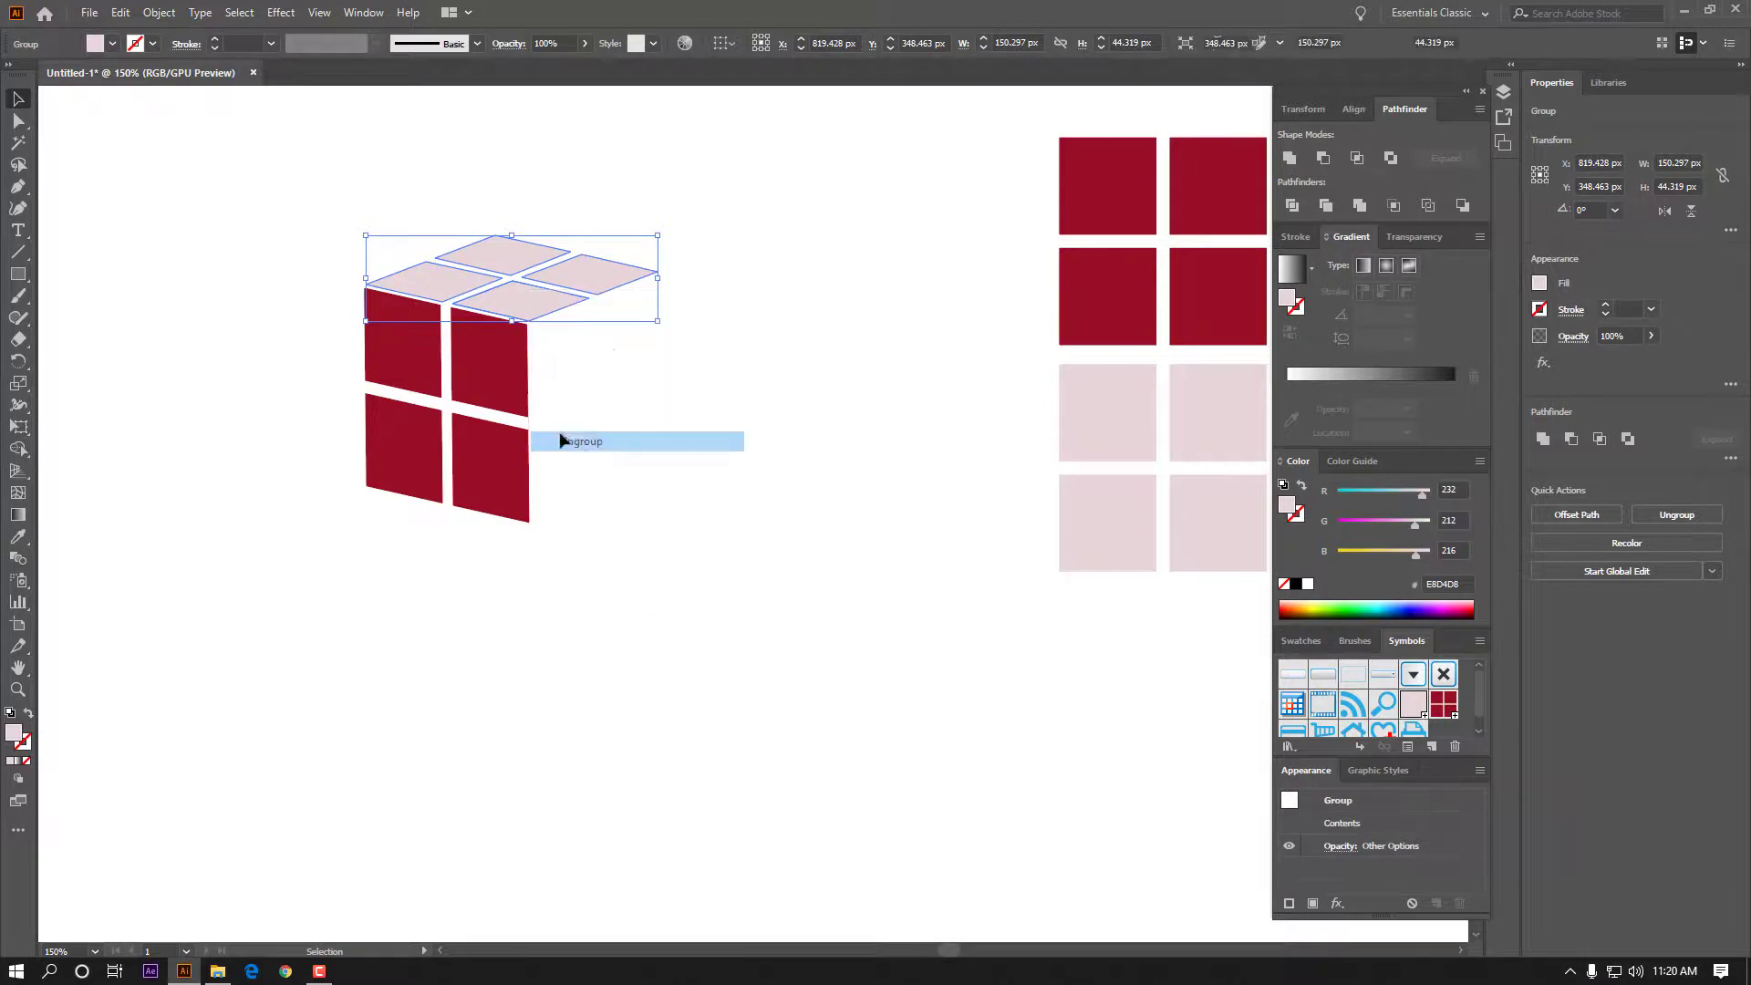
right_click(498, 386)
left_click(556, 537)
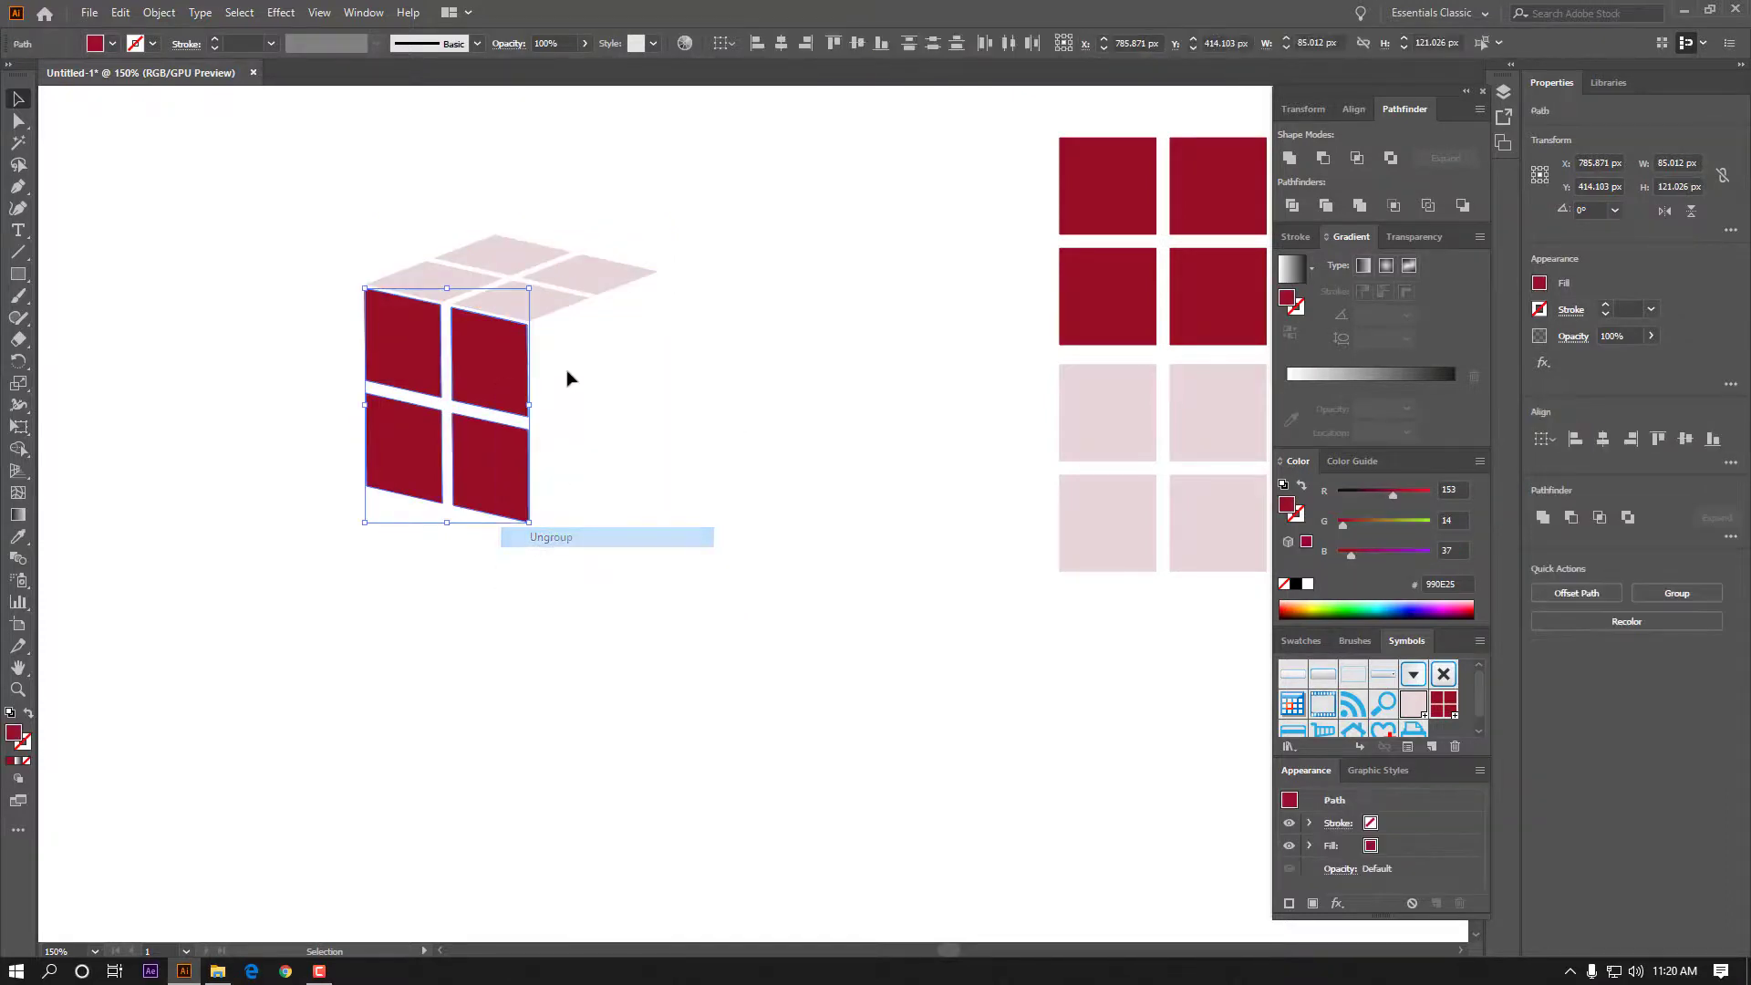
left_click(547, 301)
left_click(555, 392)
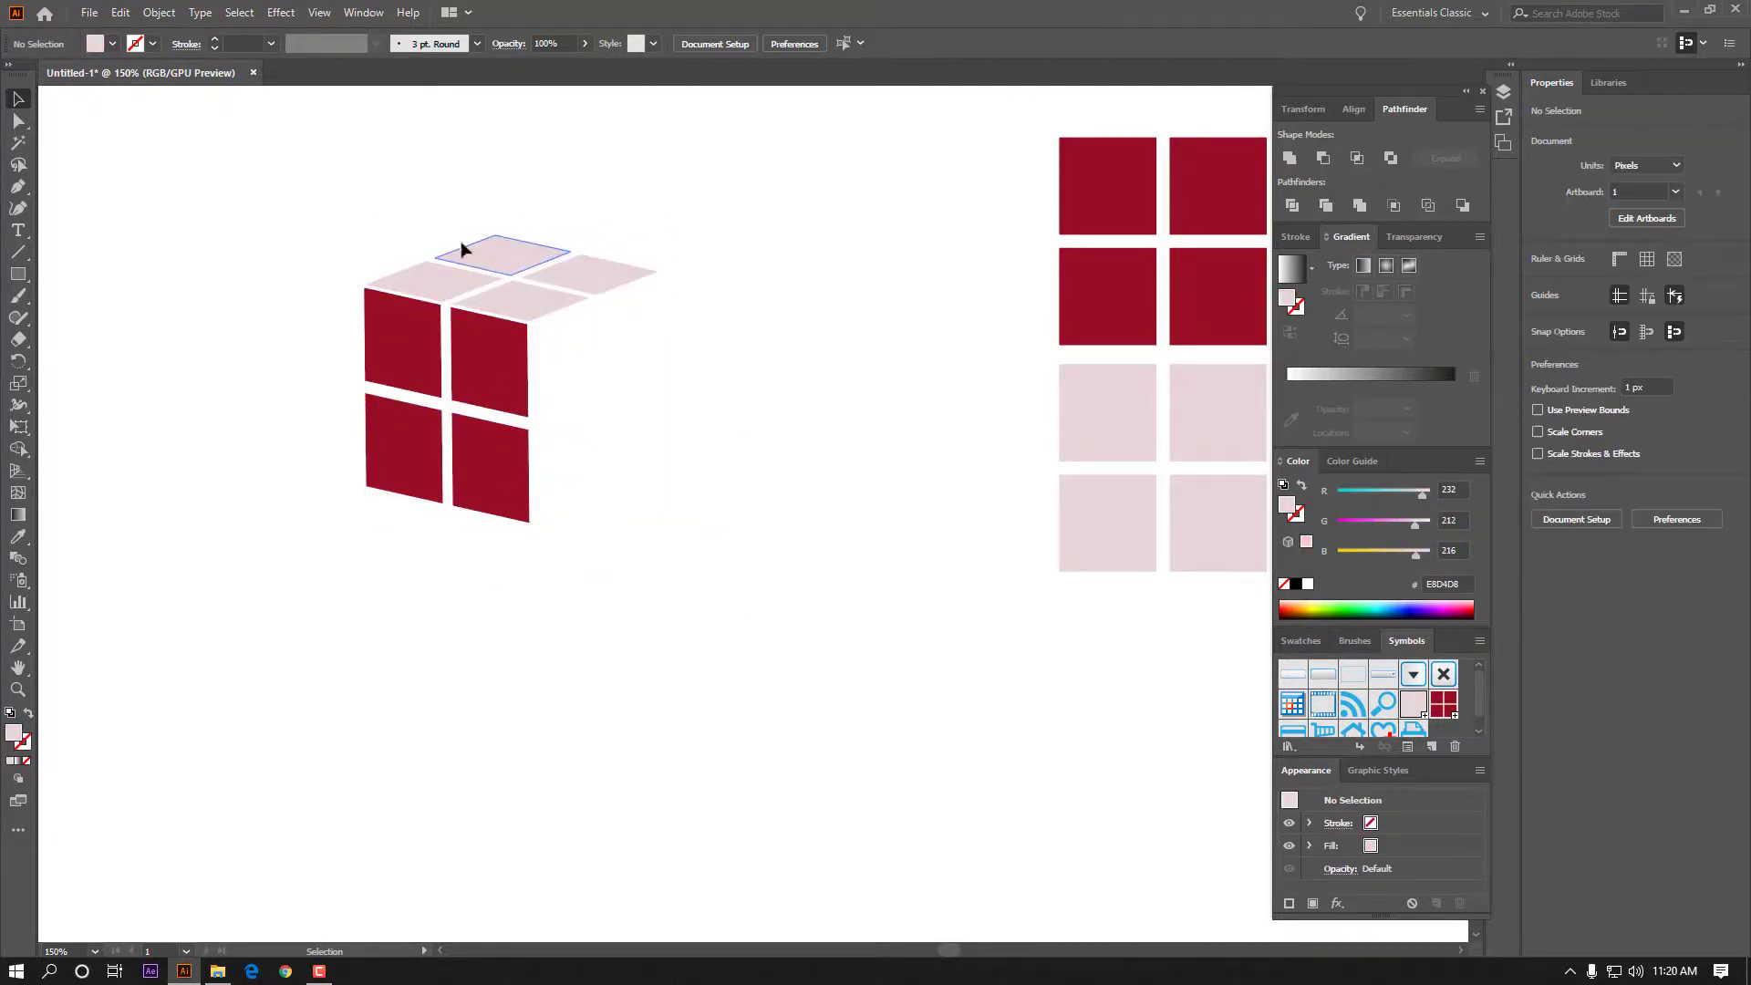
Drag one pale pink top tile down into the cube's middle.
left_click(527, 314)
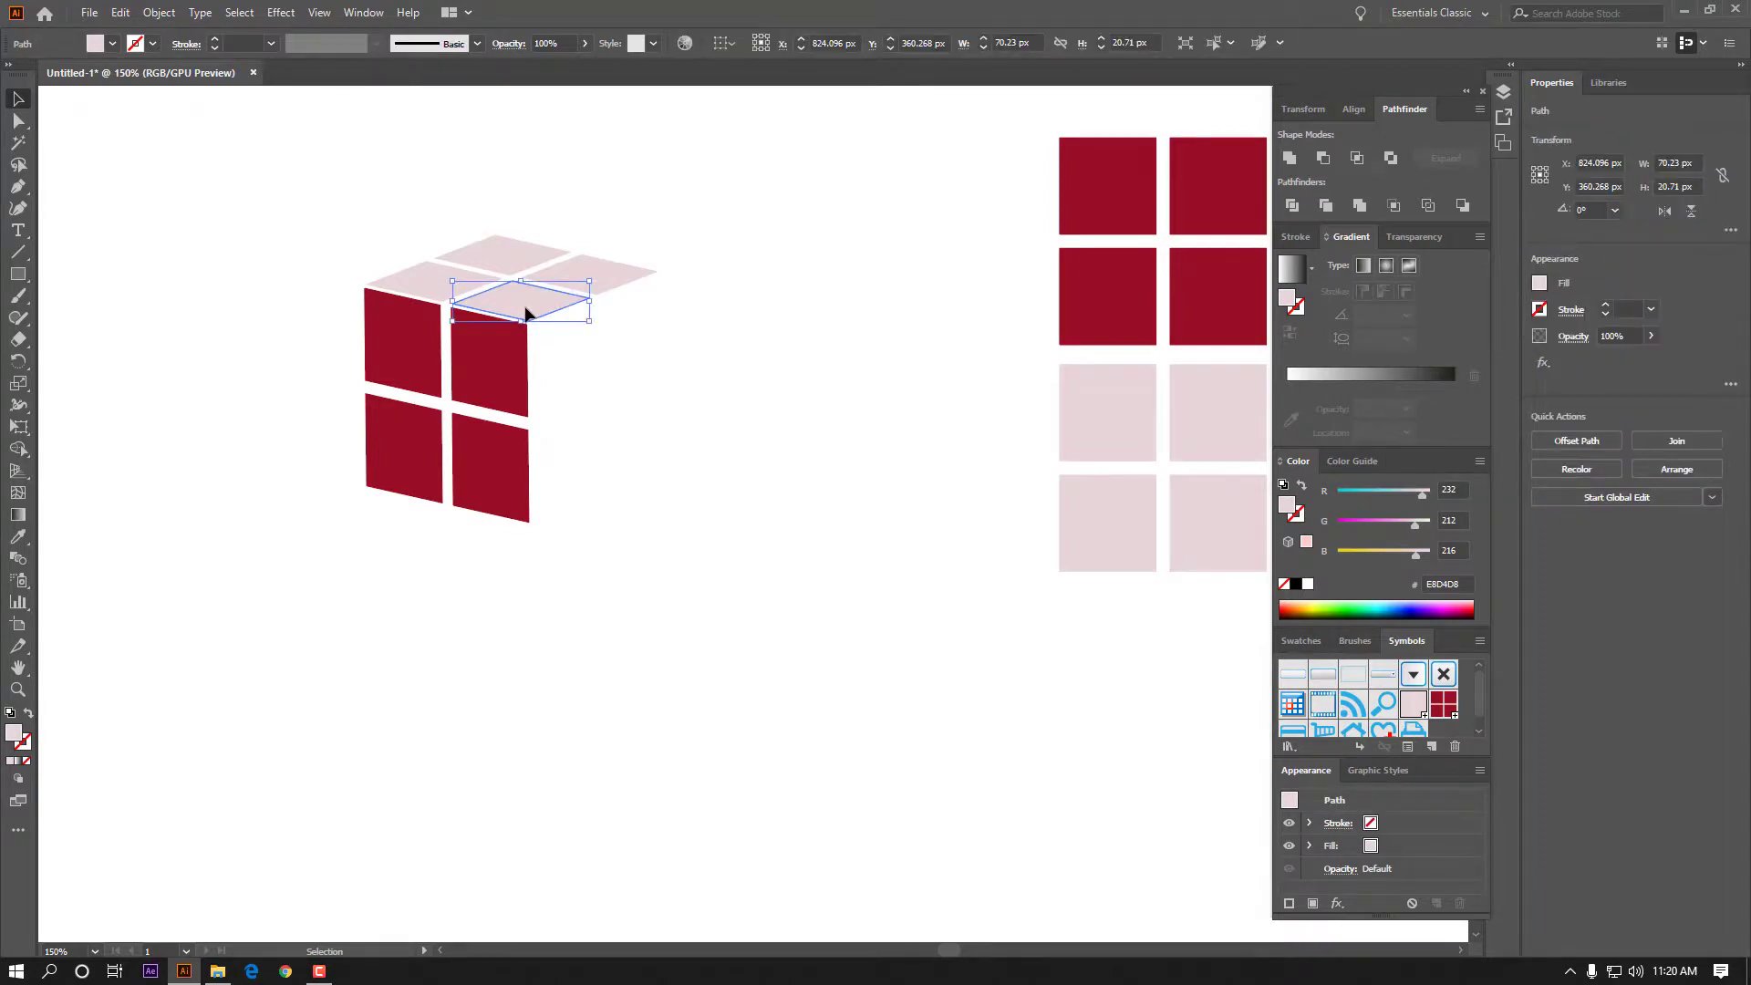
left_click_drag(528, 314, 521, 405)
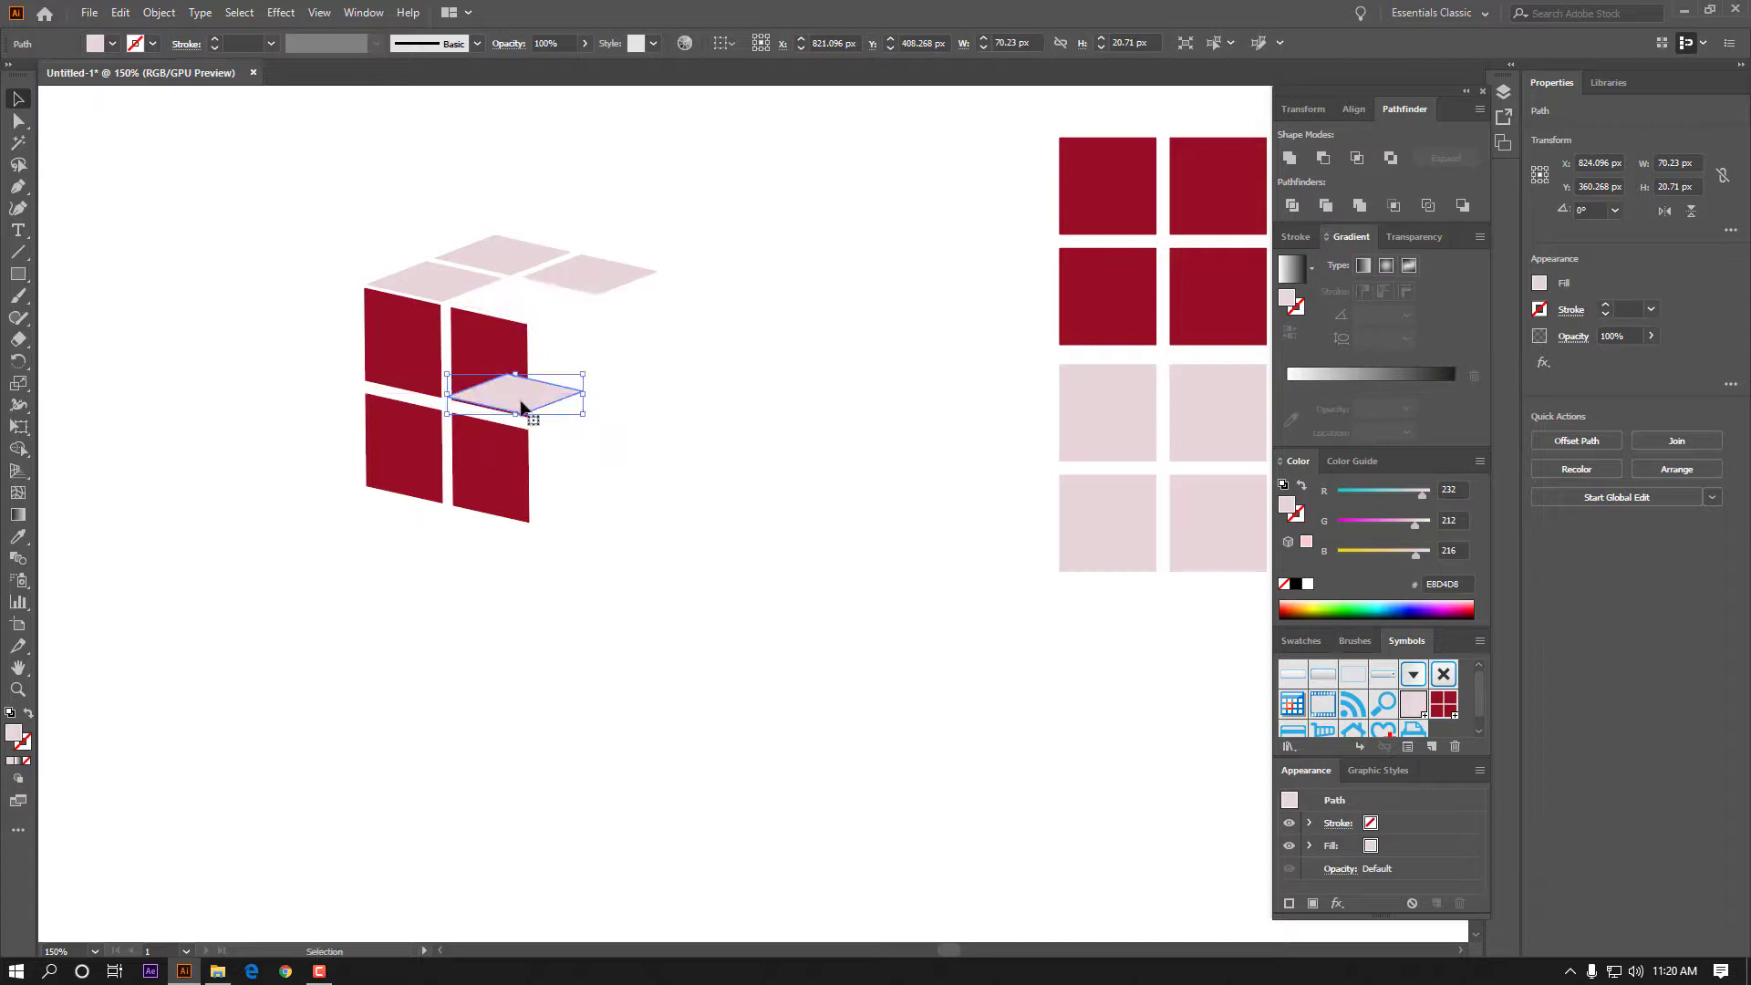
left_click(615, 421)
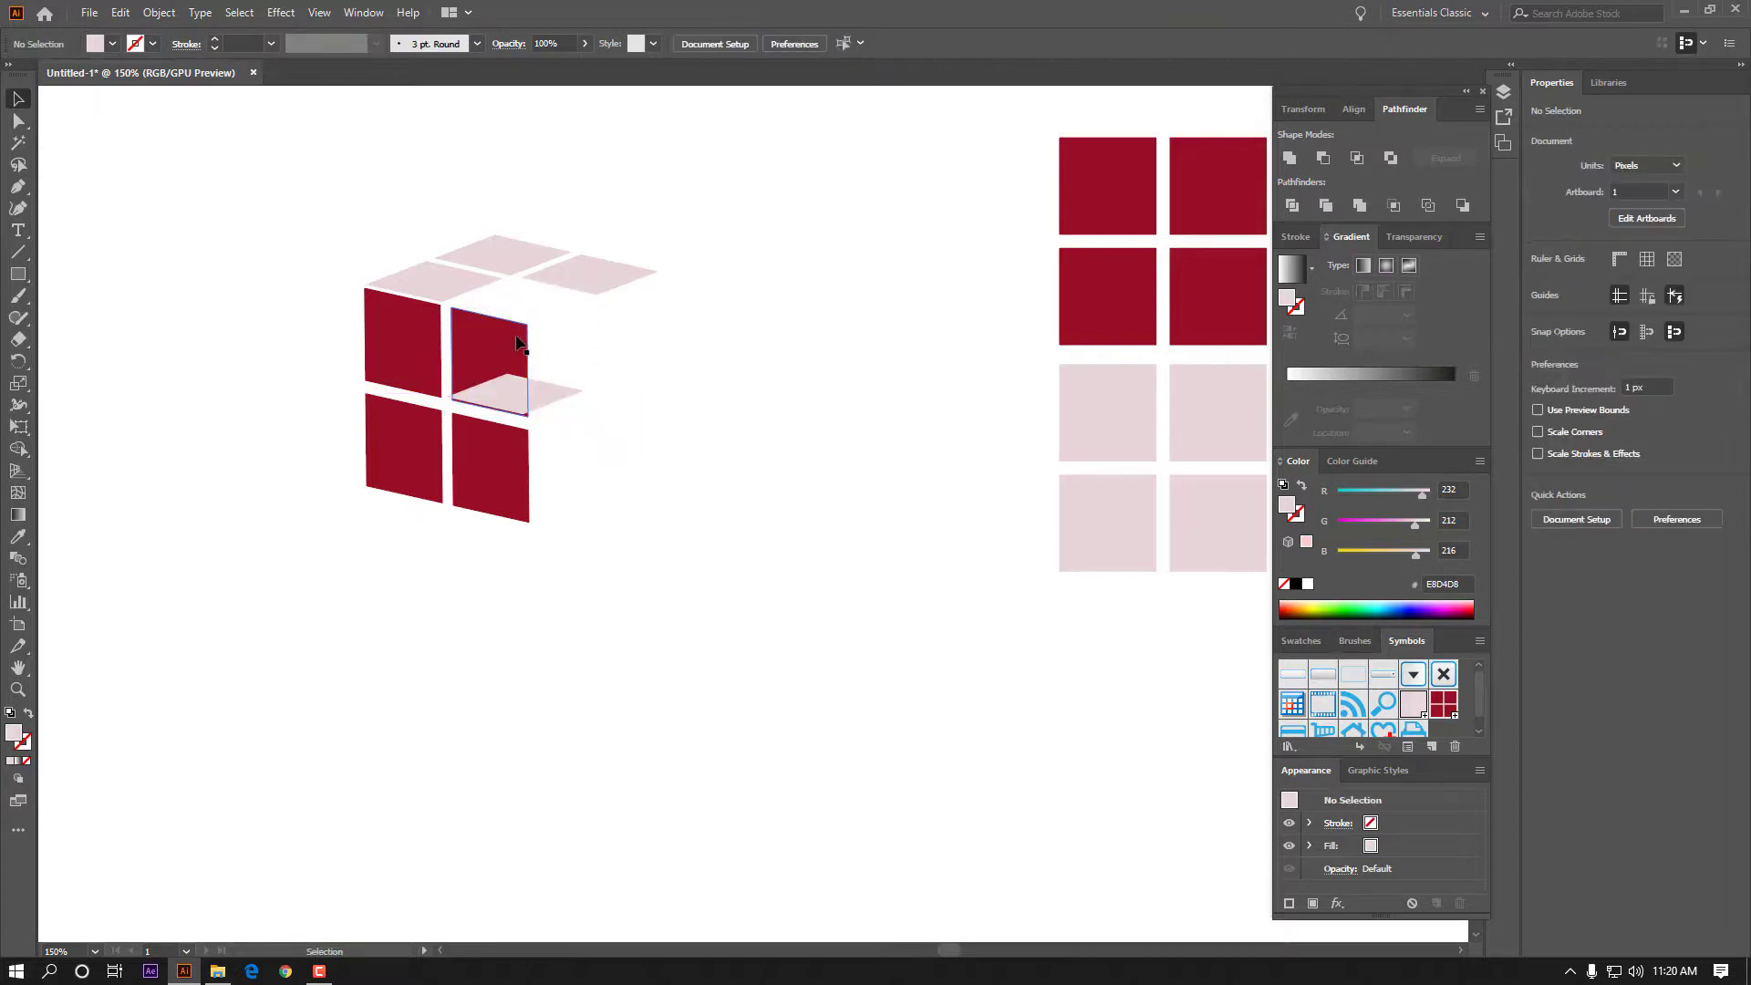
Nudge the upper right dark red tile outward with the arrow keys.
left_click(517, 342)
key("Right")
key("Right")
key("Right")
key("Right")
key("Right")
key("Right")
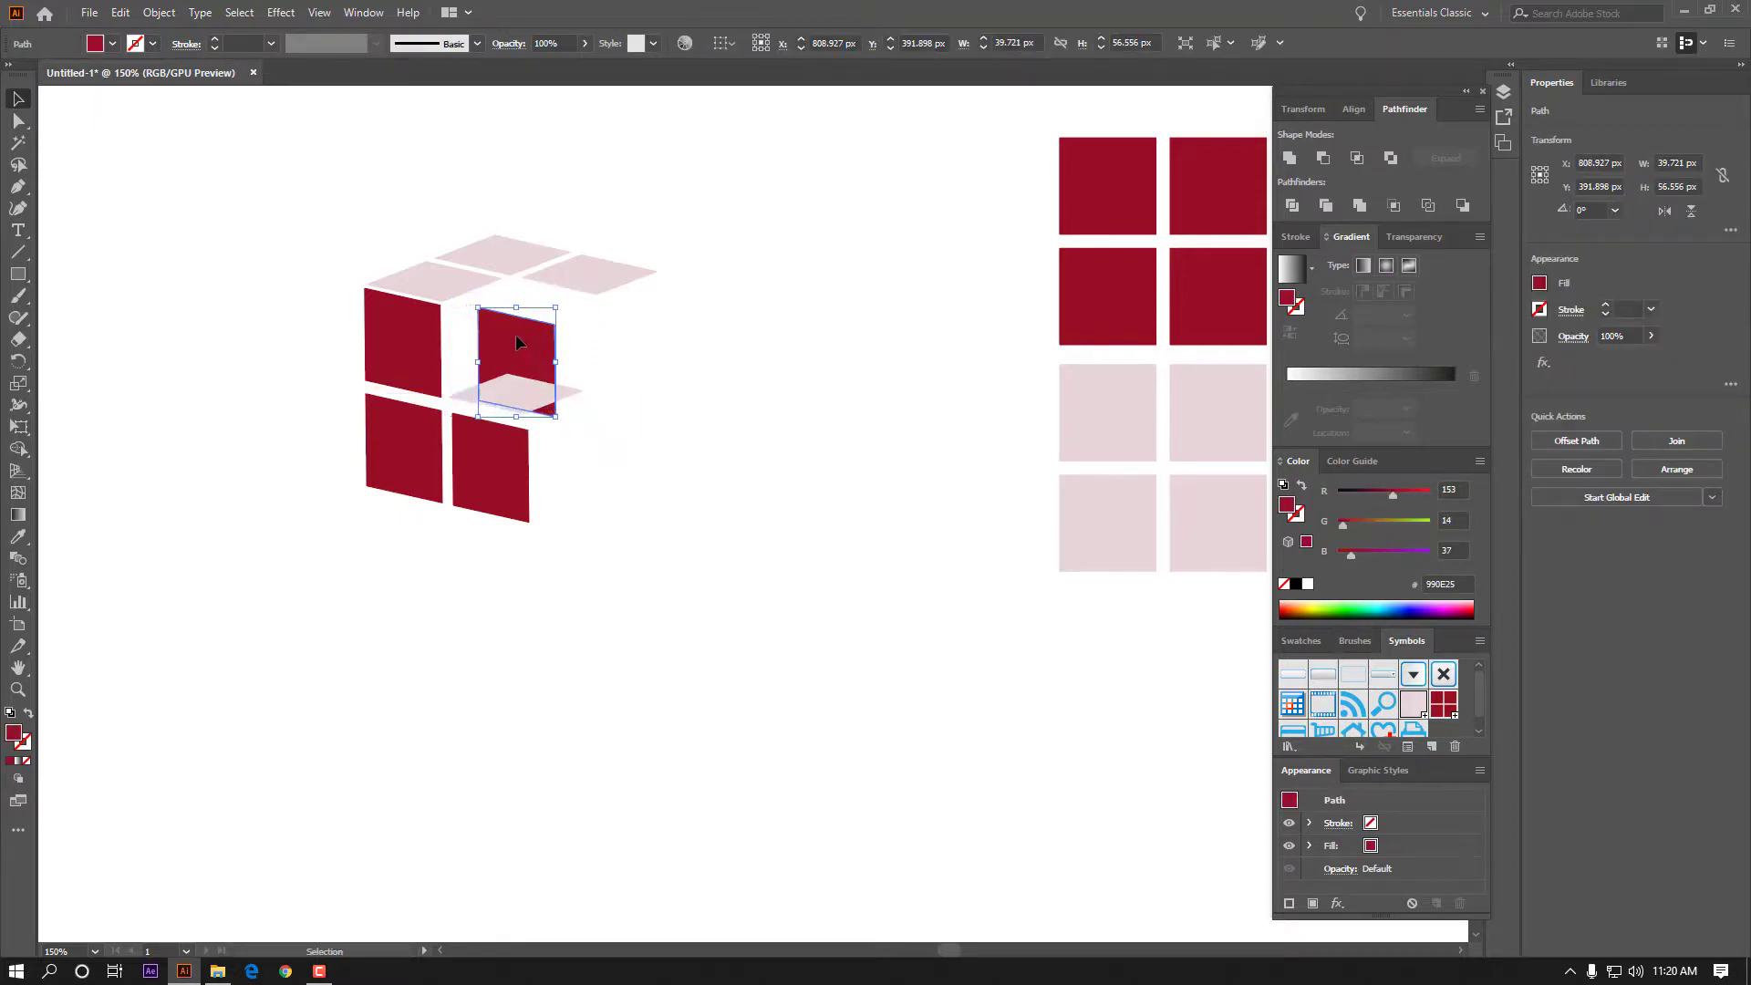
key("Right")
key("Right")
key("Right")
key("Right")
key("Right")
key("Right")
key("Right")
key("Right")
key("Right")
key("Right")
key("Right")
key("Right")
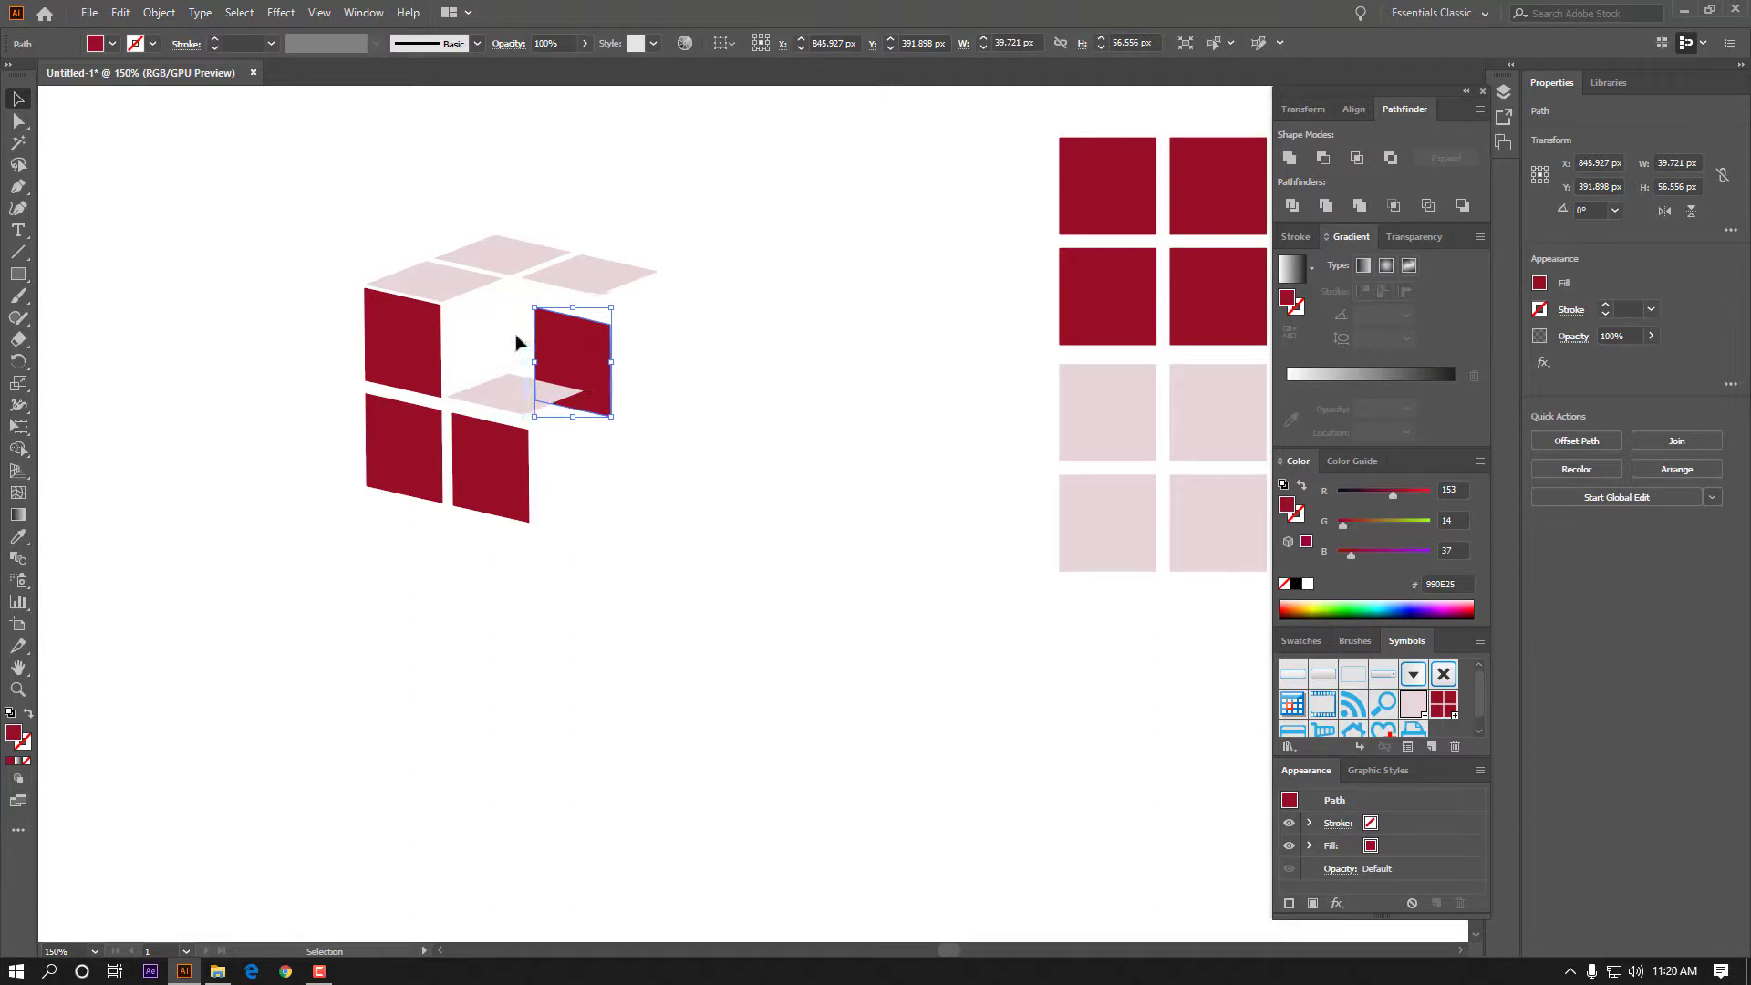
key("Right")
key("Right")
key("Right")
key("Right")
key("Right")
key("Right")
key("Up")
key("Up")
key("Up")
key("Up")
key("Up")
key("Up")
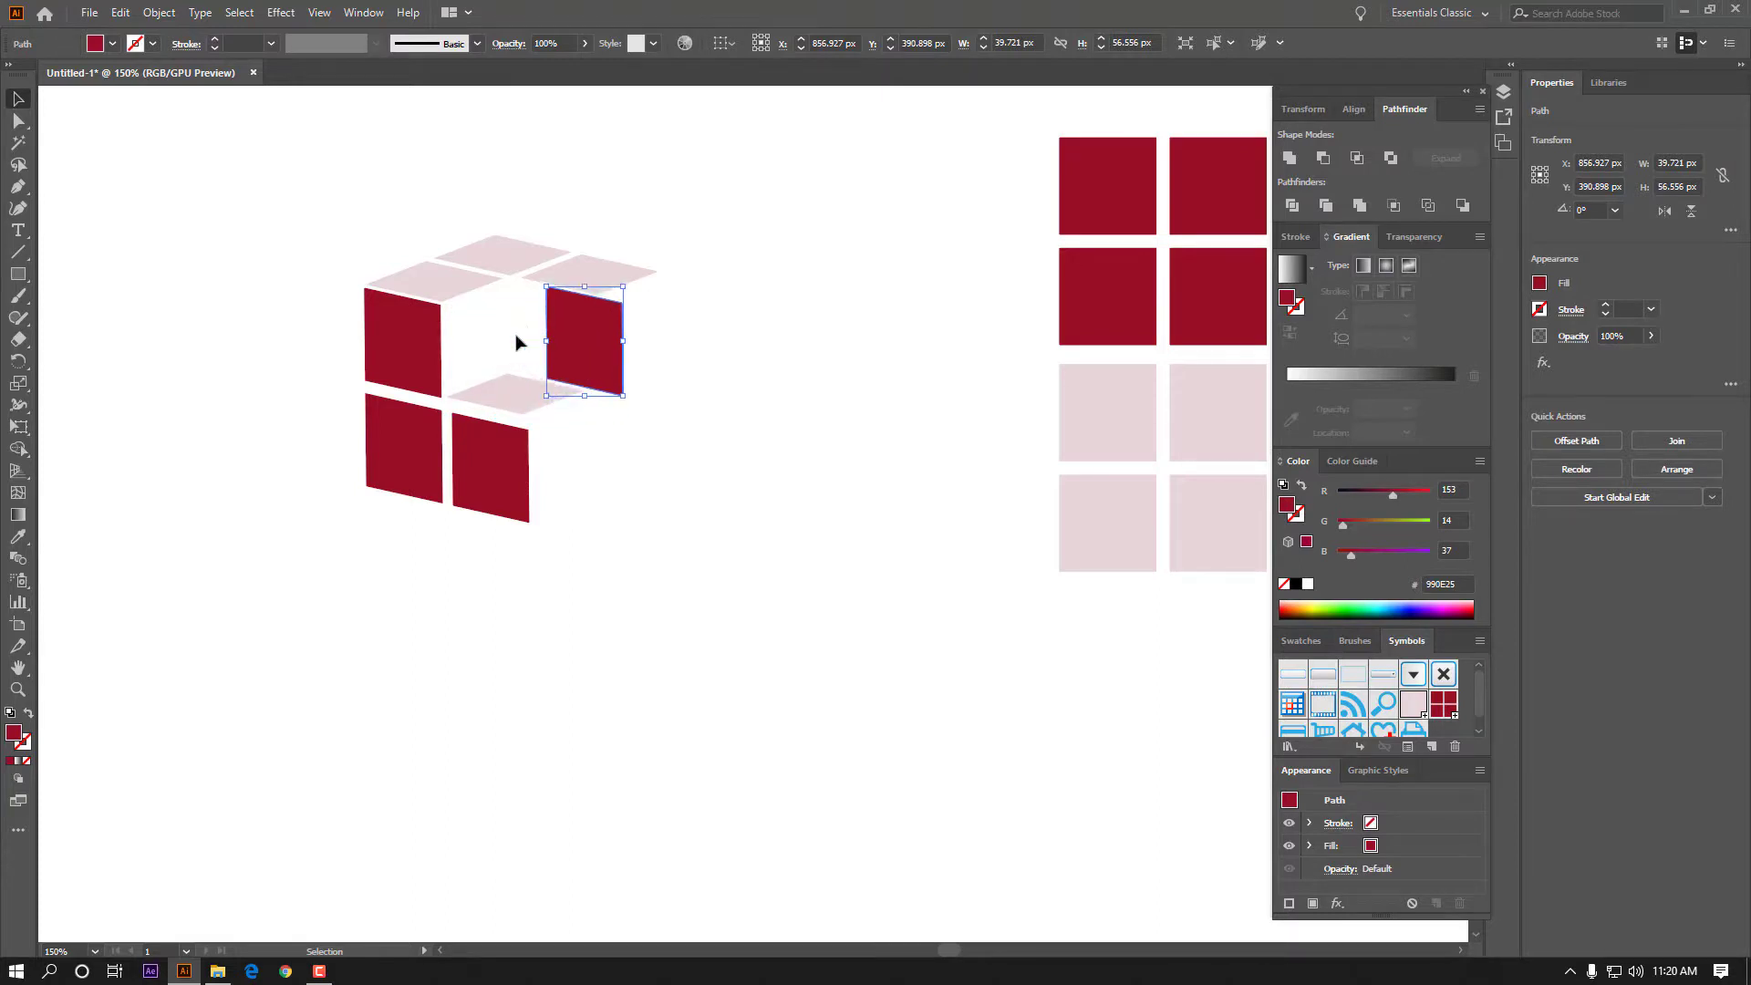
key("Left")
key("Left")
key("Left")
key("Left")
key("Left")
key("Left")
key("Left")
key("Left")
key("Left")
key("Left")
key("Left")
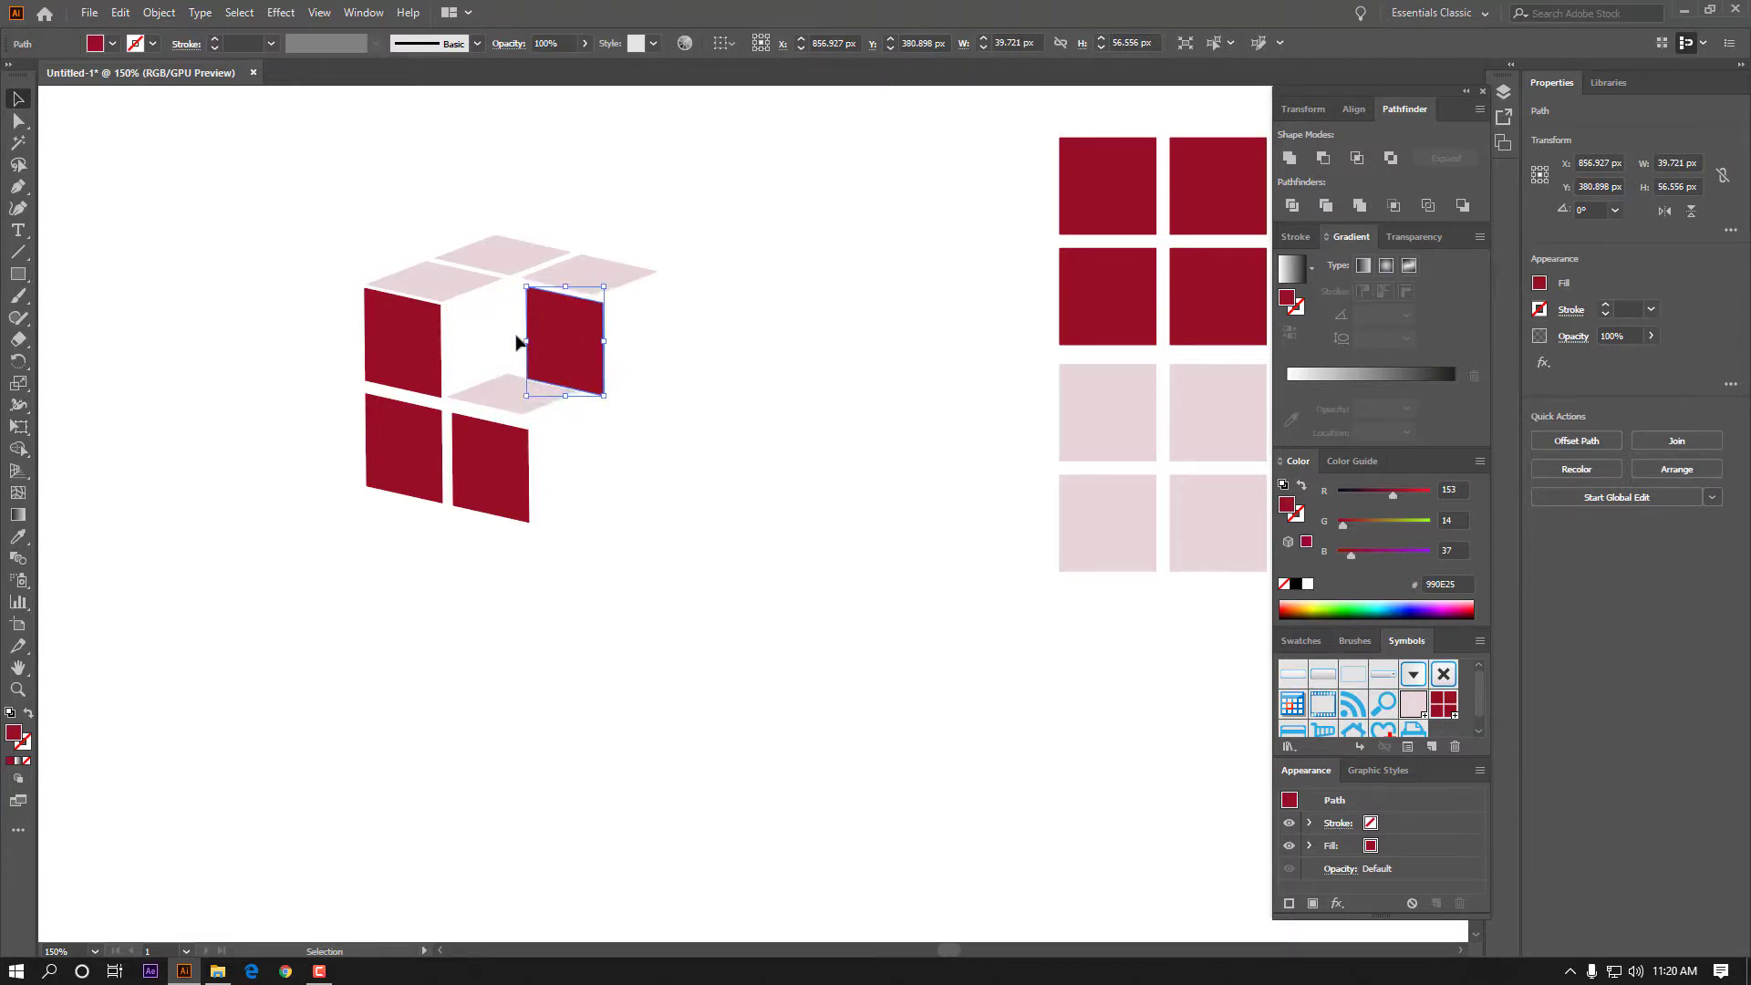
key("Left")
key("Left")
key("Left")
left_click(626, 362)
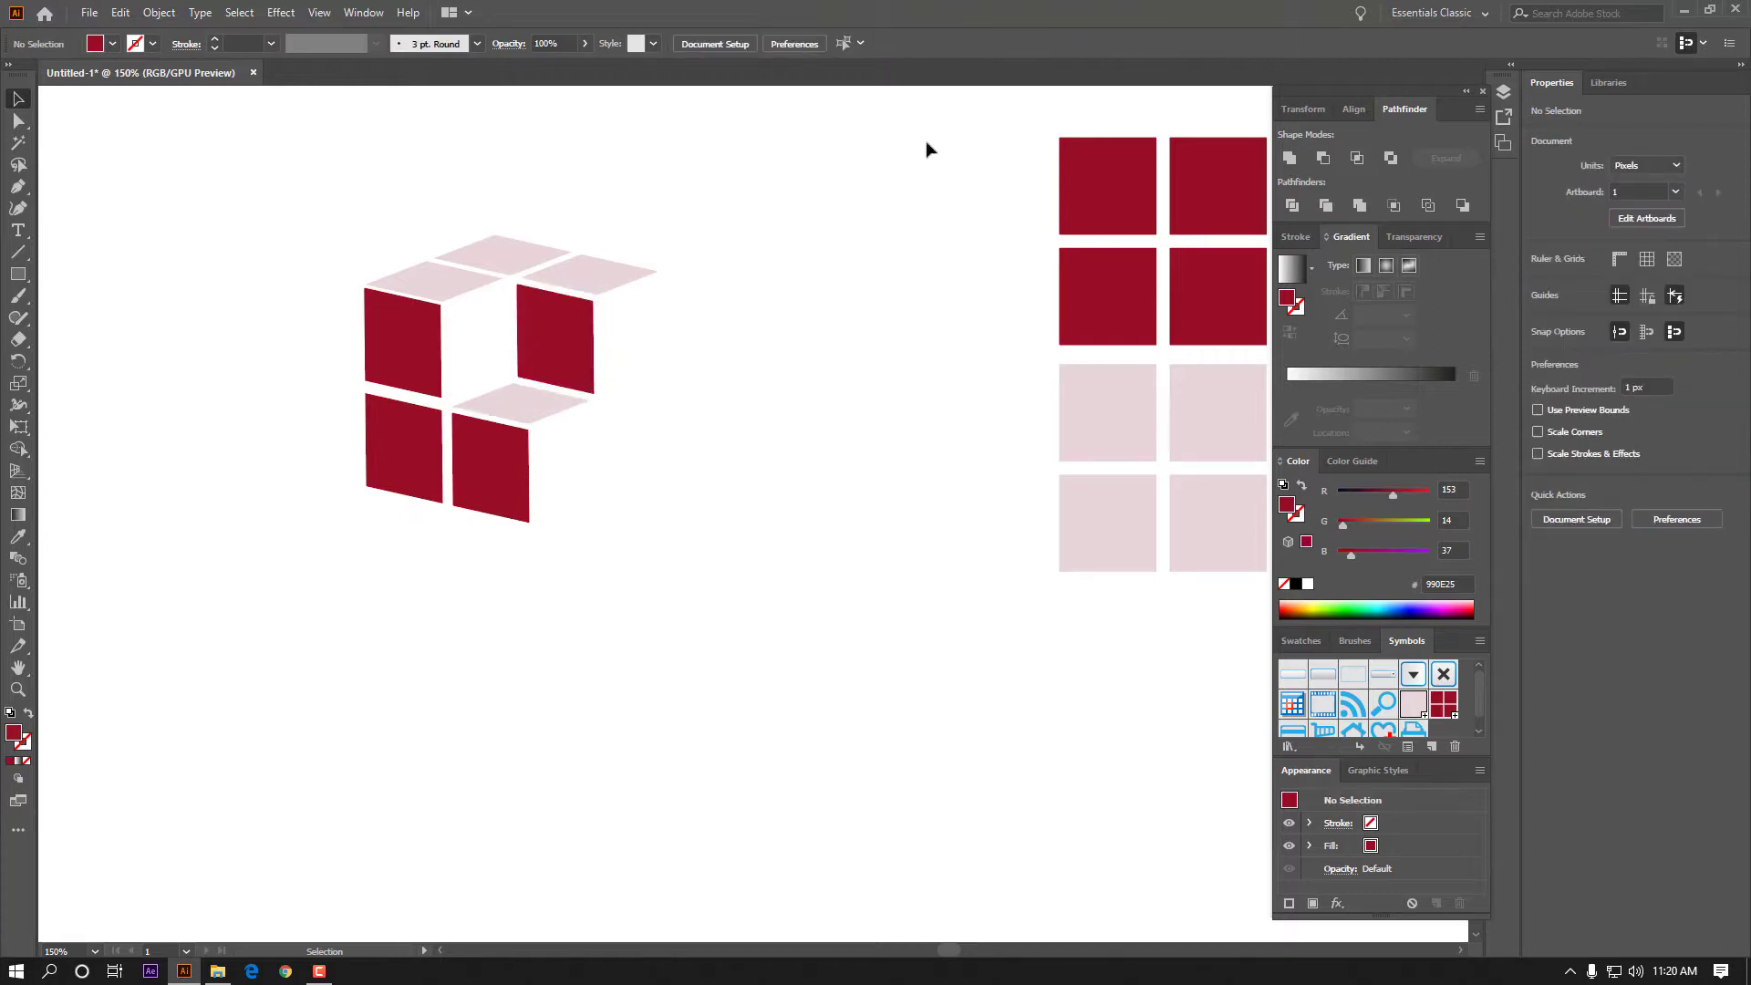